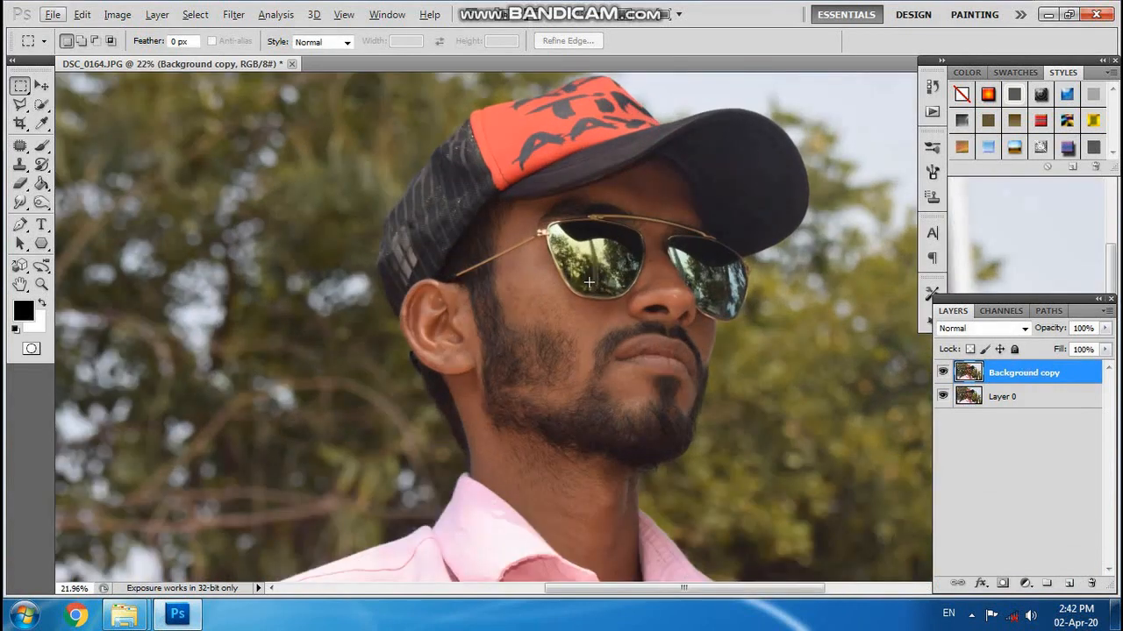
Select the man's face, ear and neck with the Quick Selection tool and subtract the cap brim above the forehead.
{"action": "left_click", "coordinate": [42, 104]}
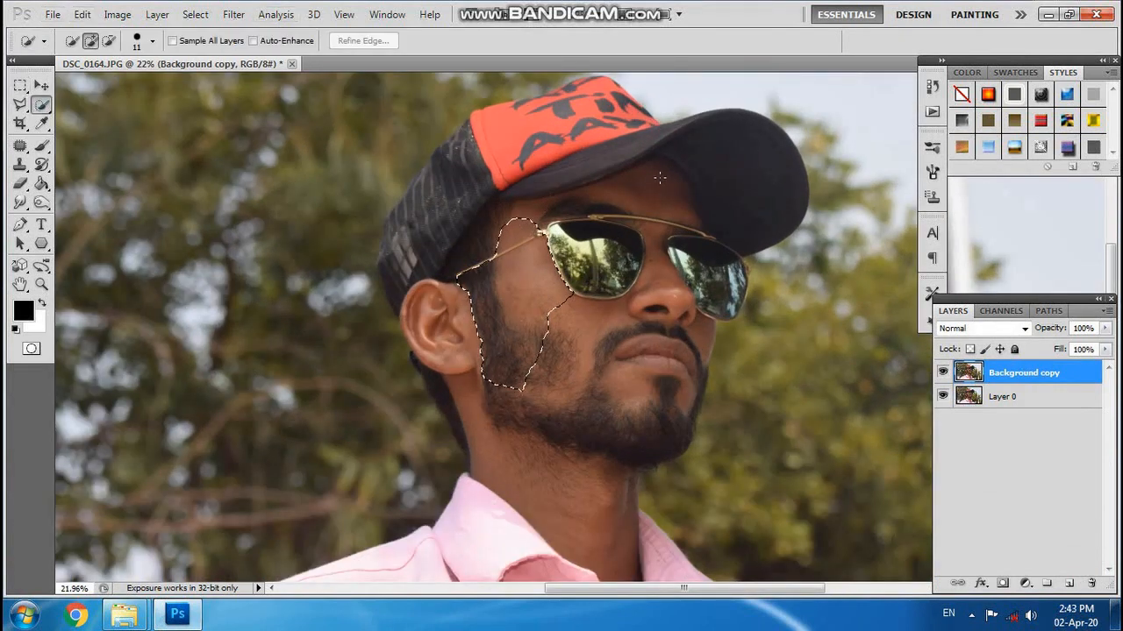
{"action": "mouse_move", "coordinate": [660, 178]}
{"action": "left_mouse_down"}
{"action": "mouse_move", "coordinate": [562, 290]}
{"action": "mouse_move", "coordinate": [438, 342]}
{"action": "mouse_move", "coordinate": [491, 474]}
{"action": "mouse_move", "coordinate": [697, 207]}
{"action": "mouse_move", "coordinate": [754, 218]}
{"action": "left_mouse_up"}
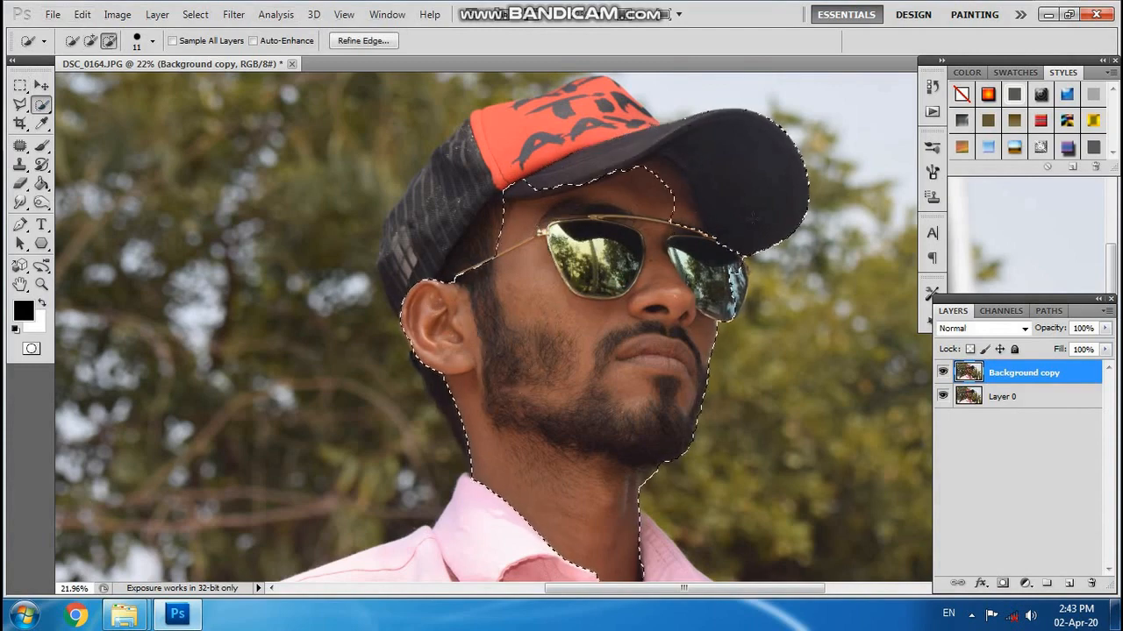
{"action": "scroll", "coordinate": [702, 211], "scroll_direction": "up", "scroll_amount": 6}
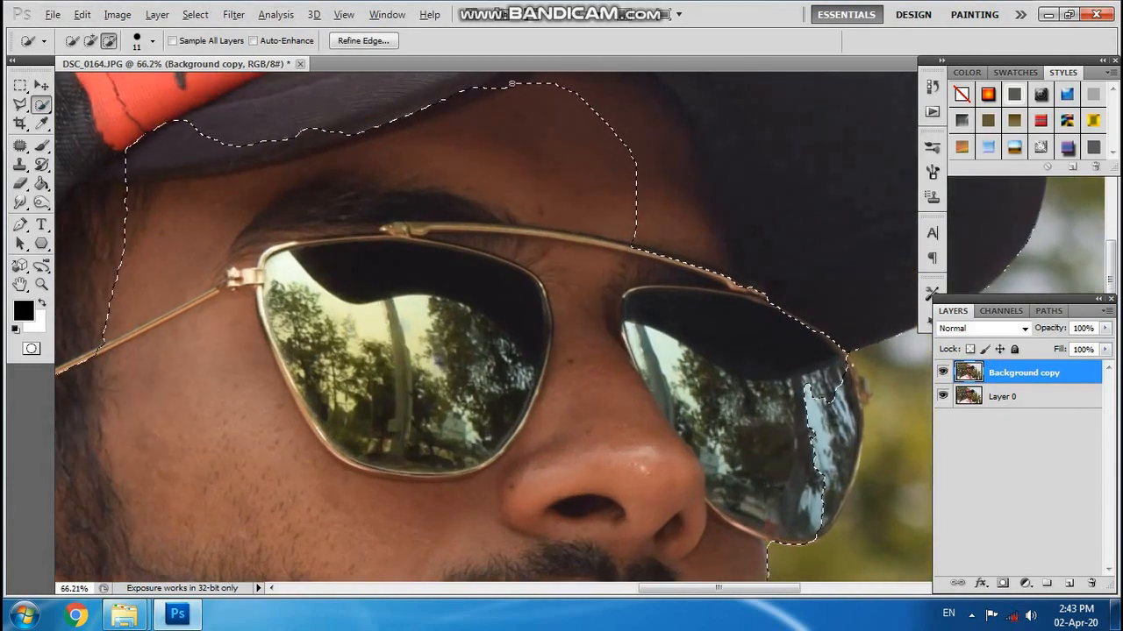
{"action": "scroll", "coordinate": [479, 151], "scroll_direction": "up", "scroll_amount": 3}
{"action": "scroll", "coordinate": [279, 151], "scroll_direction": "down", "scroll_amount": 2}
{"action": "left_click_drag", "start_coordinate": [286, 156], "coordinate": [278, 151]}
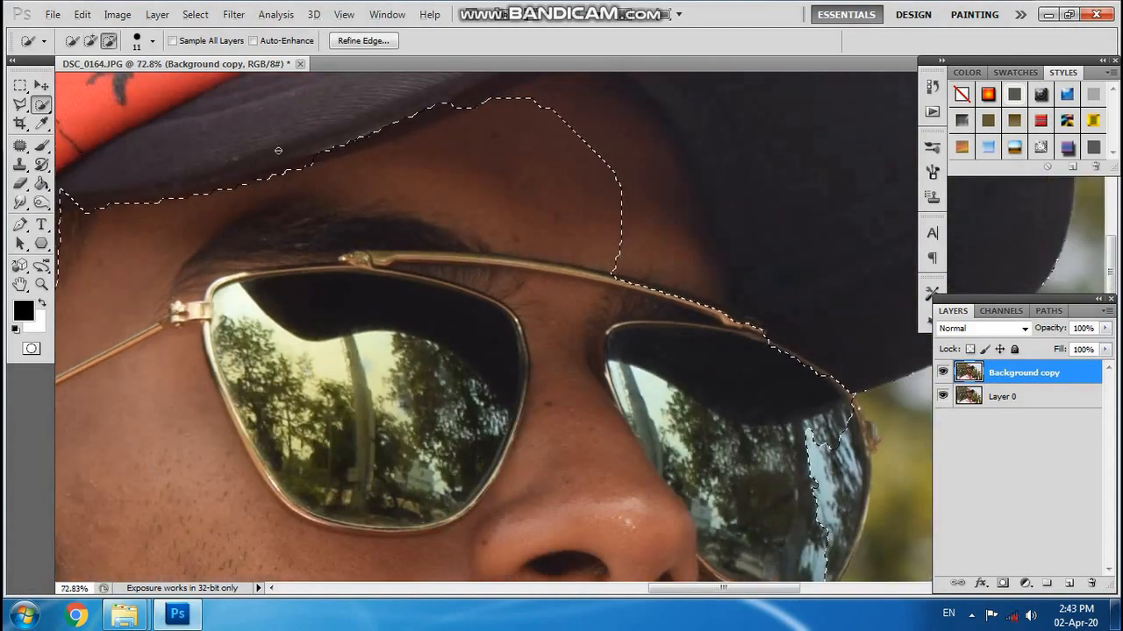
{"action": "scroll", "coordinate": [205, 166], "scroll_direction": "down", "scroll_amount": 2}
{"action": "scroll", "coordinate": [160, 187], "scroll_direction": "up", "scroll_amount": 1}
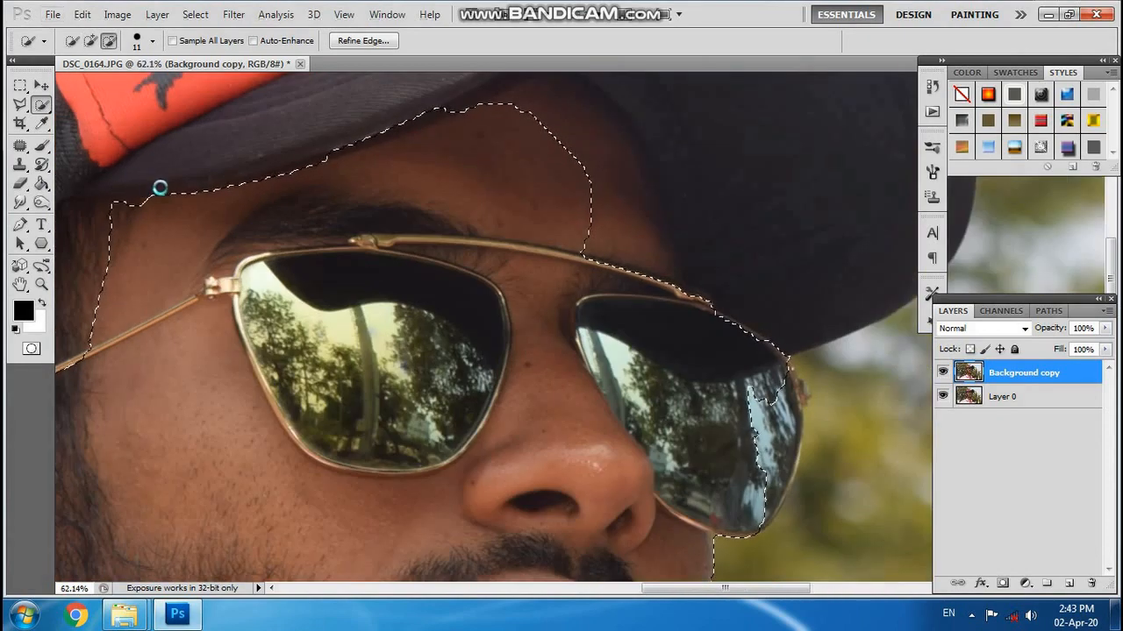
Add the temple hair between the cap and ear and the shaded forehead beneath the brim to the selection.
{"action": "scroll", "coordinate": [159, 187], "scroll_direction": "down", "scroll_amount": 3}
{"action": "scroll", "coordinate": [150, 188], "scroll_direction": "up", "scroll_amount": 2}
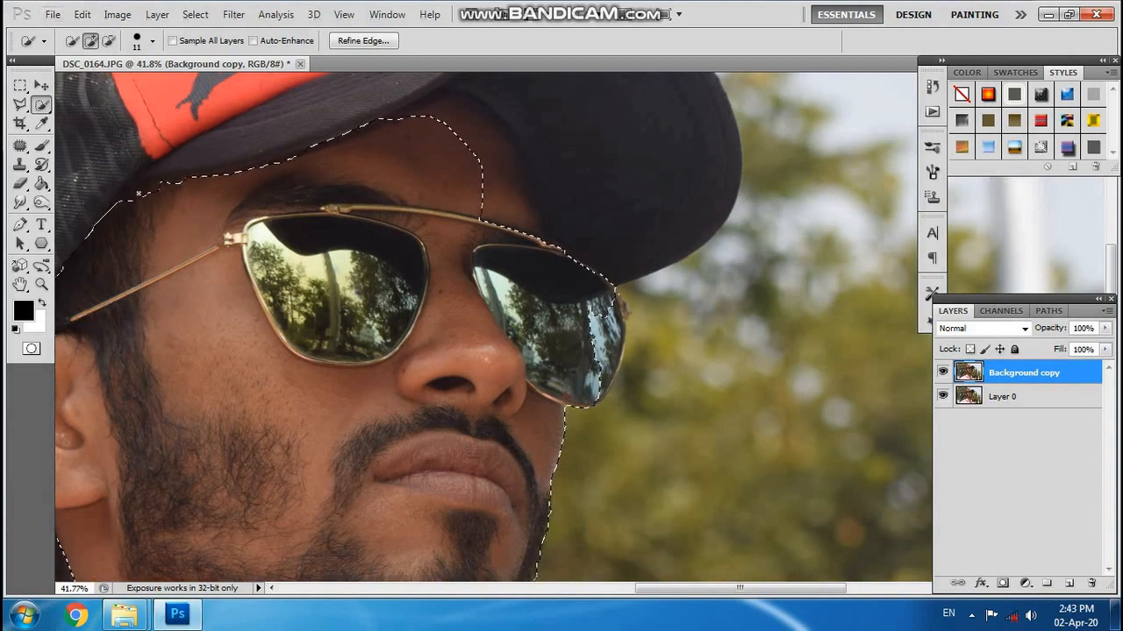
{"action": "scroll", "coordinate": [612, 390], "scroll_direction": "down", "scroll_amount": 3}
{"action": "scroll", "coordinate": [611, 391], "scroll_direction": "up", "scroll_amount": 1}
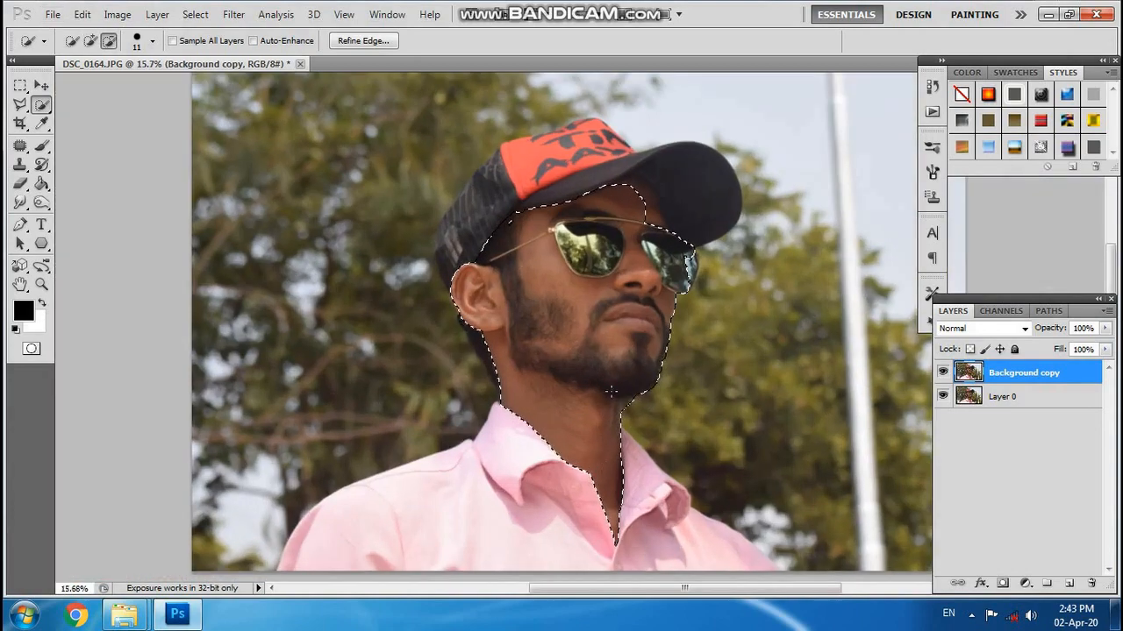
{"action": "scroll", "coordinate": [611, 390], "scroll_direction": "up", "scroll_amount": 4}
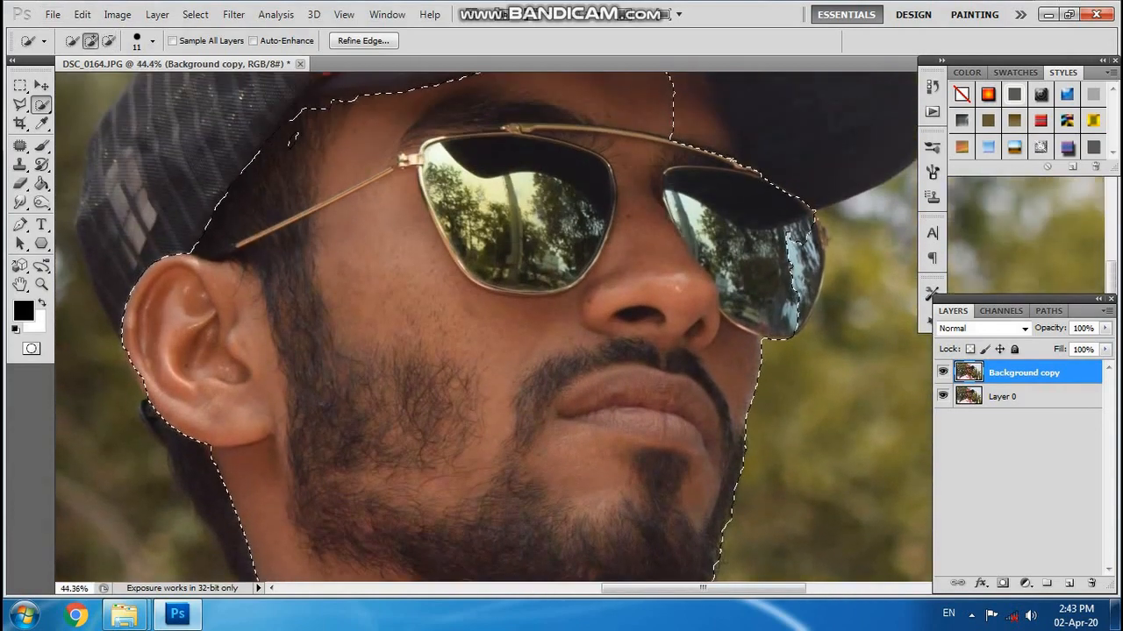
{"action": "scroll", "coordinate": [742, 201], "scroll_direction": "up", "scroll_amount": 3}
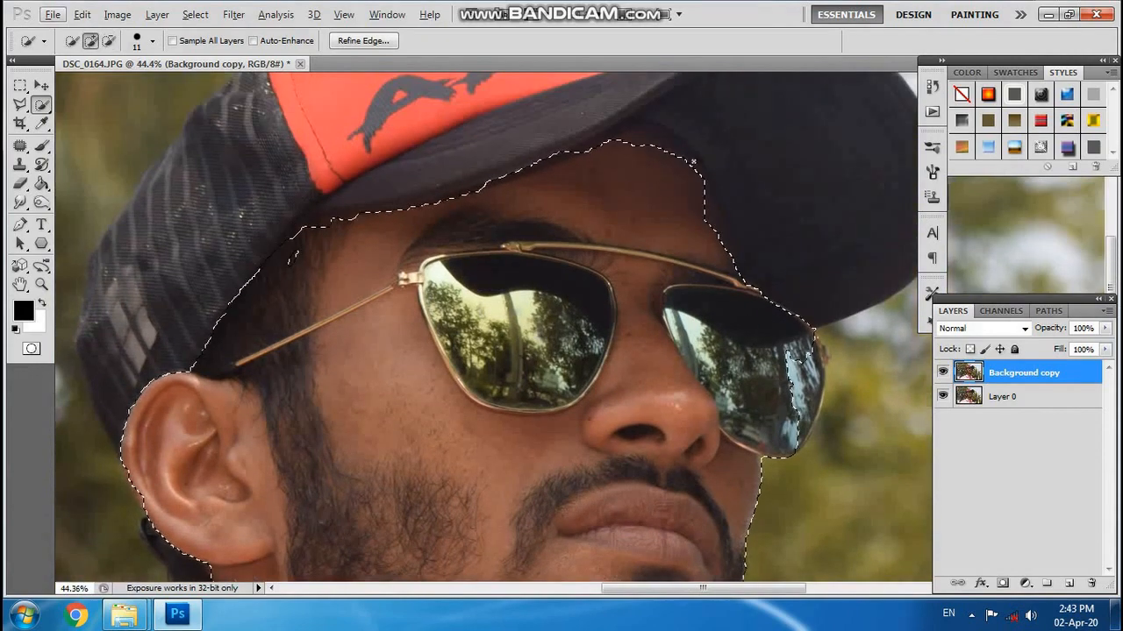
Refine the selection edge along the underside of the cap brim so it follows the forehead.
{"action": "scroll", "coordinate": [574, 160], "scroll_direction": "up", "scroll_amount": 3}
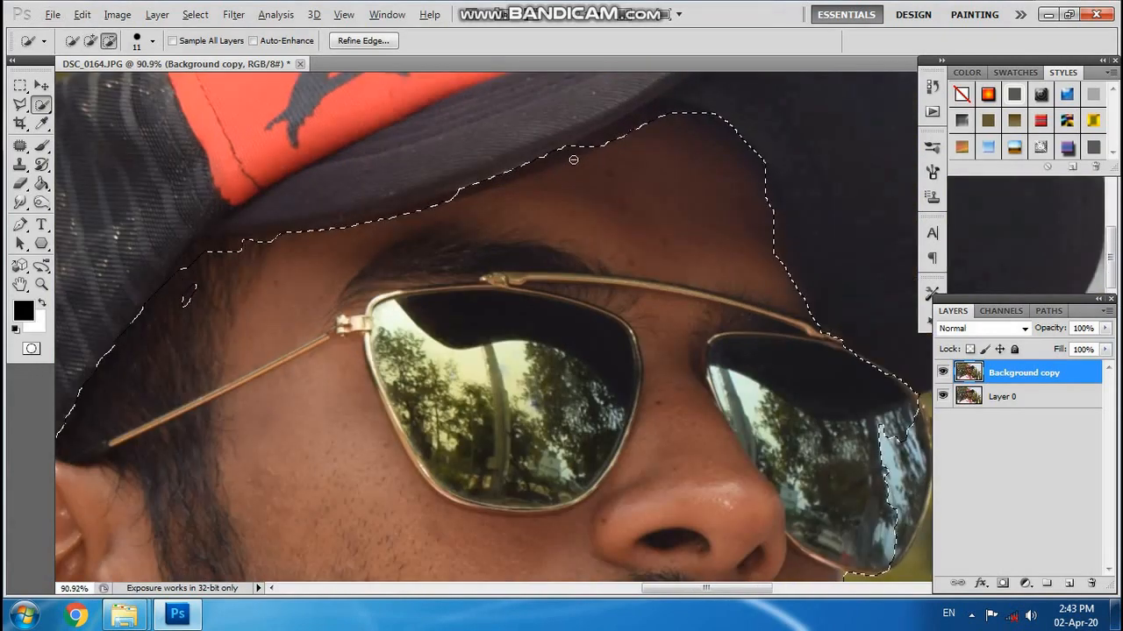
{"action": "scroll", "coordinate": [573, 160], "scroll_direction": "up", "scroll_amount": 2}
{"action": "mouse_move", "coordinate": [571, 133]}
{"action": "left_mouse_down"}
{"action": "mouse_move", "coordinate": [398, 189]}
{"action": "mouse_move", "coordinate": [524, 189]}
{"action": "mouse_move", "coordinate": [678, 91]}
{"action": "mouse_move", "coordinate": [433, 216]}
{"action": "mouse_move", "coordinate": [123, 296]}
{"action": "left_mouse_up"}
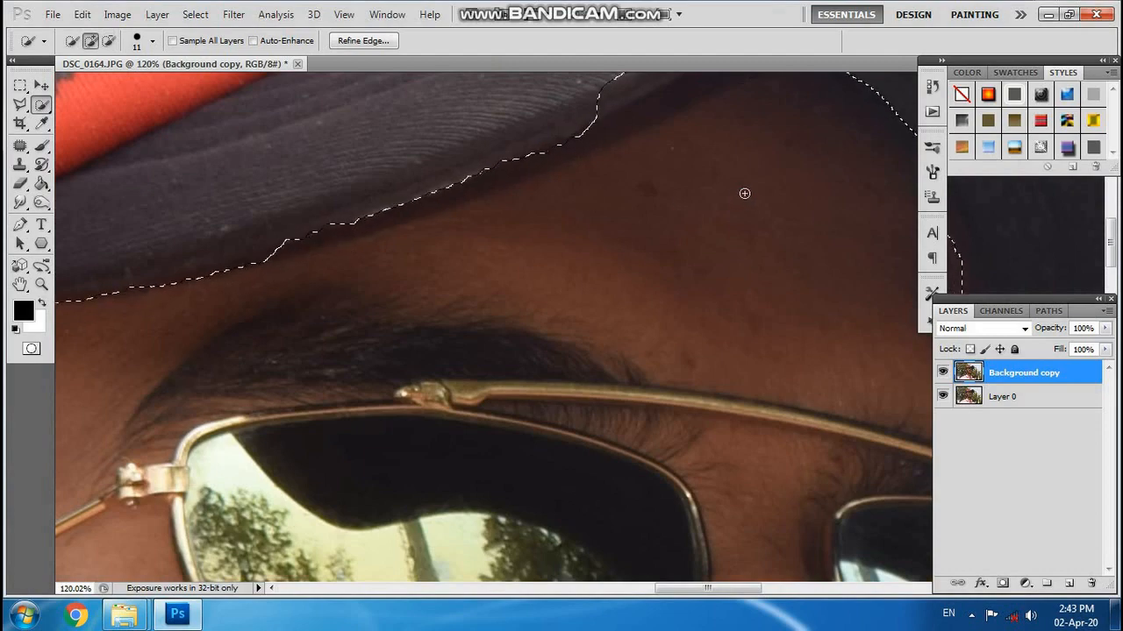
{"action": "scroll", "coordinate": [745, 193], "scroll_direction": "up", "scroll_amount": 2}
{"action": "mouse_move", "coordinate": [734, 125]}
{"action": "left_mouse_down"}
{"action": "mouse_move", "coordinate": [623, 173]}
{"action": "mouse_move", "coordinate": [623, 189]}
{"action": "mouse_move", "coordinate": [764, 129]}
{"action": "mouse_move", "coordinate": [817, 153]}
{"action": "left_mouse_up"}
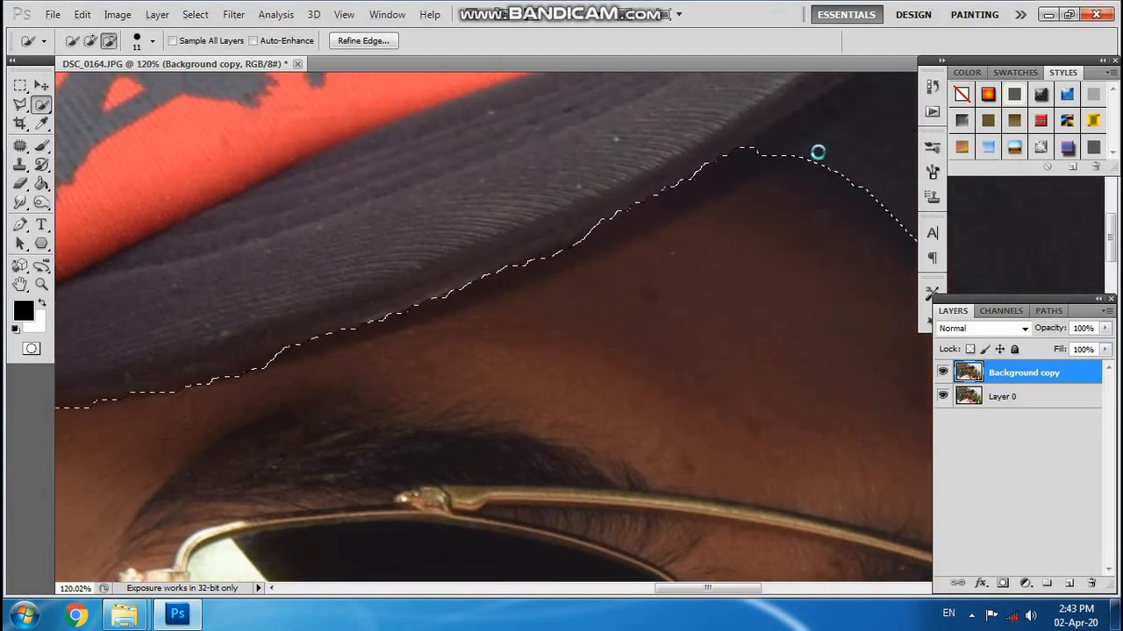
{"action": "scroll", "coordinate": [817, 153], "scroll_direction": "down", "scroll_amount": 3}
{"action": "scroll", "coordinate": [664, 204], "scroll_direction": "up", "scroll_amount": 2}
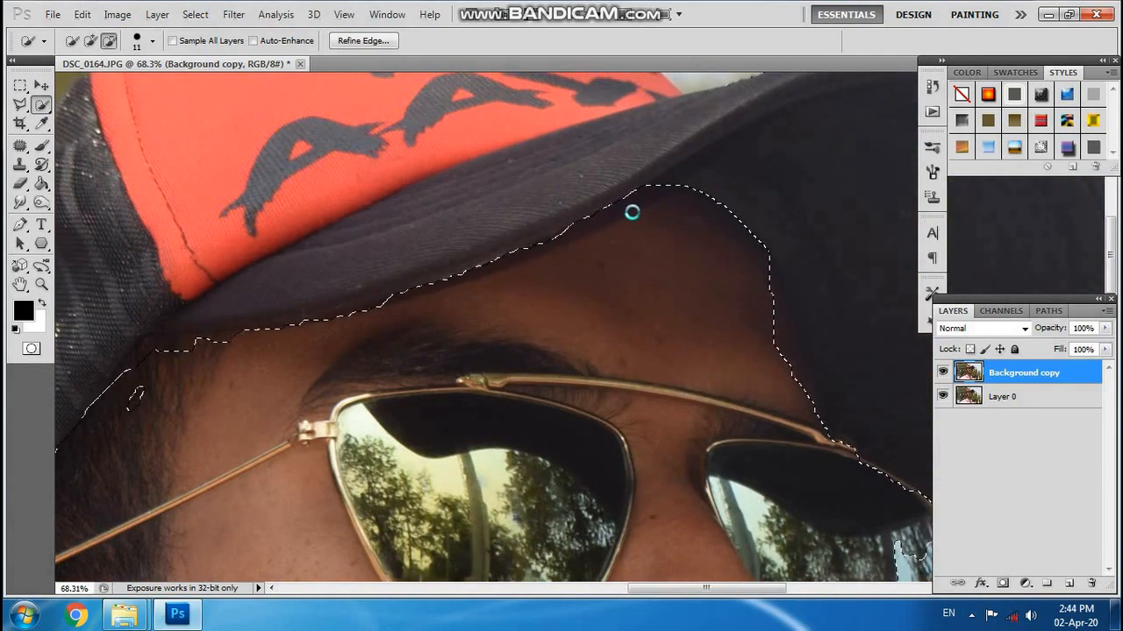
{"action": "scroll", "coordinate": [632, 211], "scroll_direction": "up", "scroll_amount": 3}
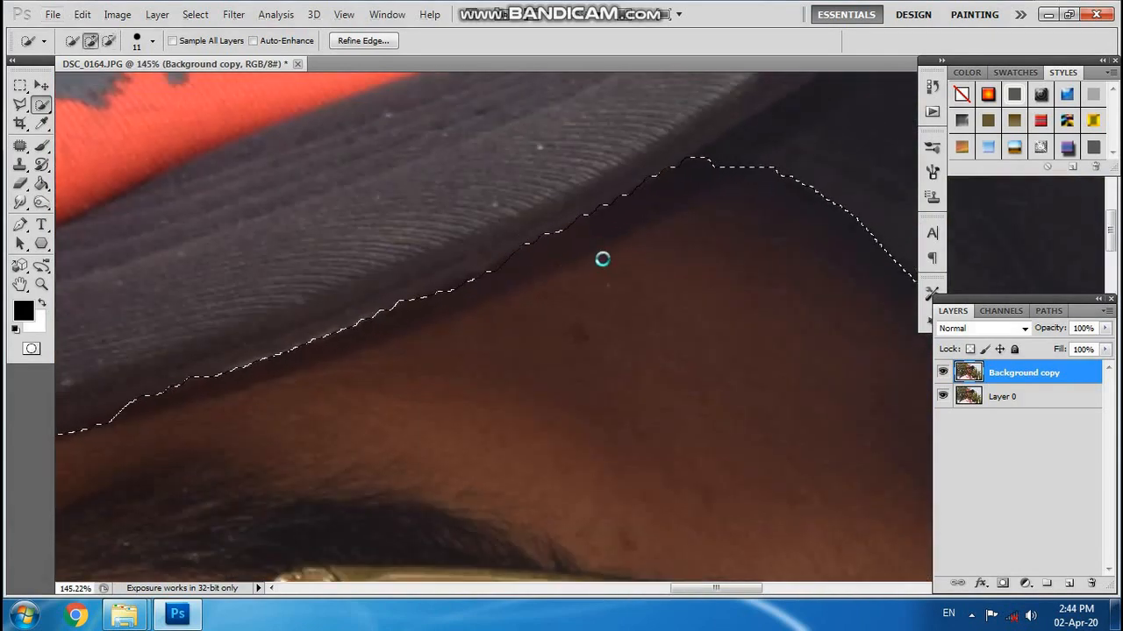
{"action": "scroll", "coordinate": [601, 259], "scroll_direction": "down", "scroll_amount": 4}
{"action": "scroll", "coordinate": [392, 351], "scroll_direction": "up", "scroll_amount": 2}
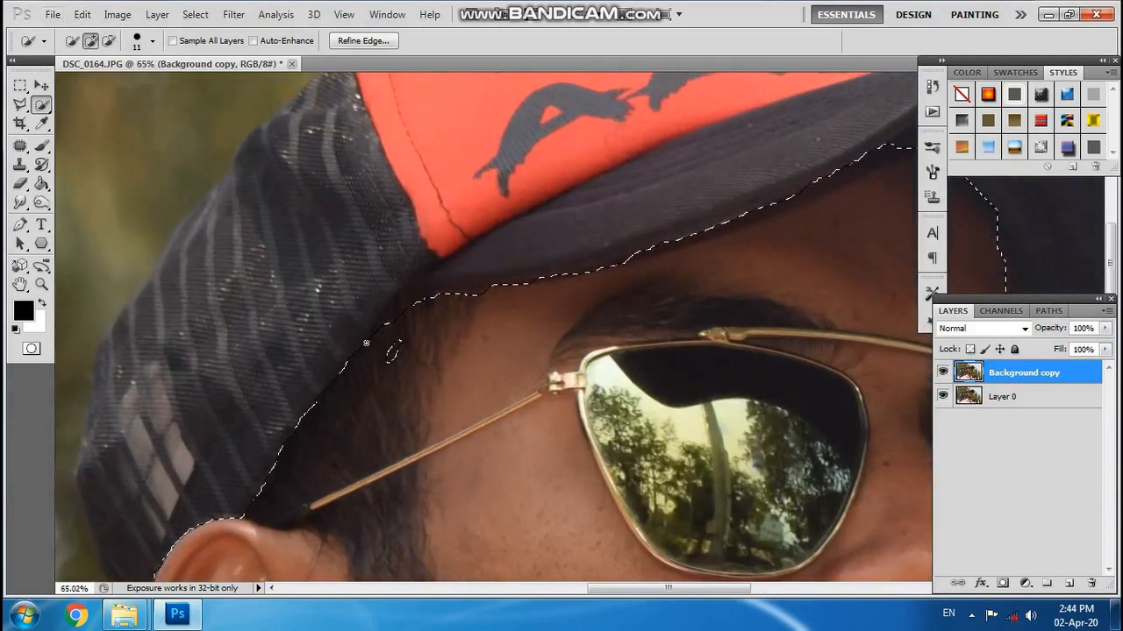
Smooth the selection edge along the temple hairline where it meets the side of the cap.
{"action": "mouse_move", "coordinate": [366, 343]}
{"action": "left_mouse_down"}
{"action": "mouse_move", "coordinate": [415, 301]}
{"action": "mouse_move", "coordinate": [581, 301]}
{"action": "left_mouse_up"}
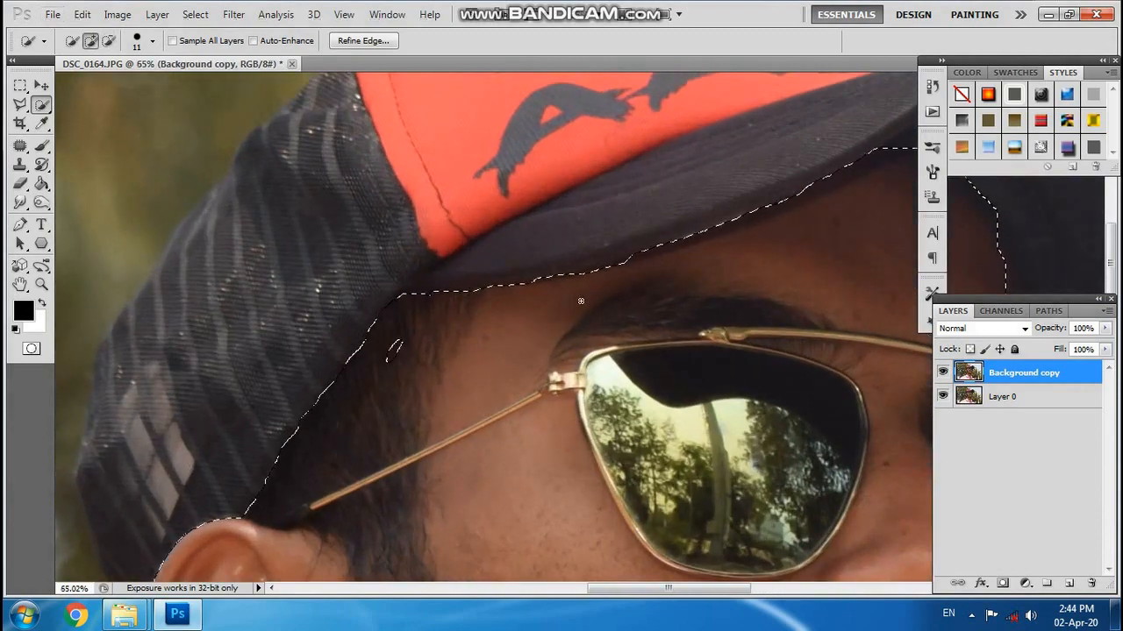
{"action": "scroll", "coordinate": [580, 301], "scroll_direction": "down", "scroll_amount": 1}
{"action": "scroll", "coordinate": [709, 326], "scroll_direction": "down", "scroll_amount": 2}
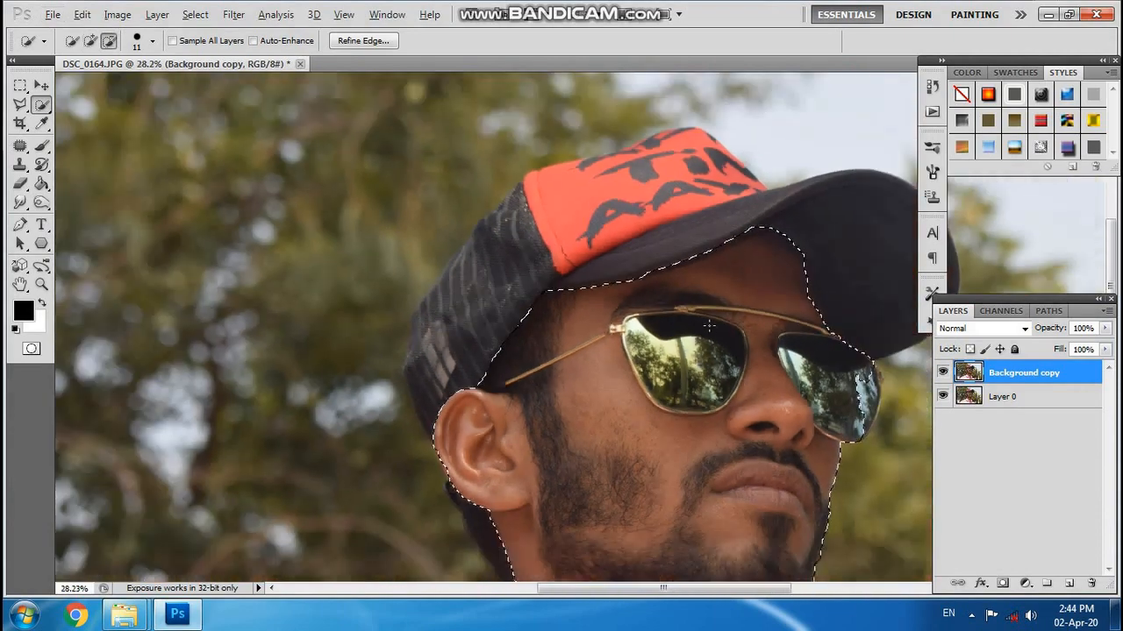
Subtract the near sunglasses lens, including its leftover inner patches and upper frame, from the face selection.
{"action": "scroll", "coordinate": [709, 326], "scroll_direction": "down", "scroll_amount": 2}
{"action": "scroll", "coordinate": [583, 226], "scroll_direction": "up", "scroll_amount": 4}
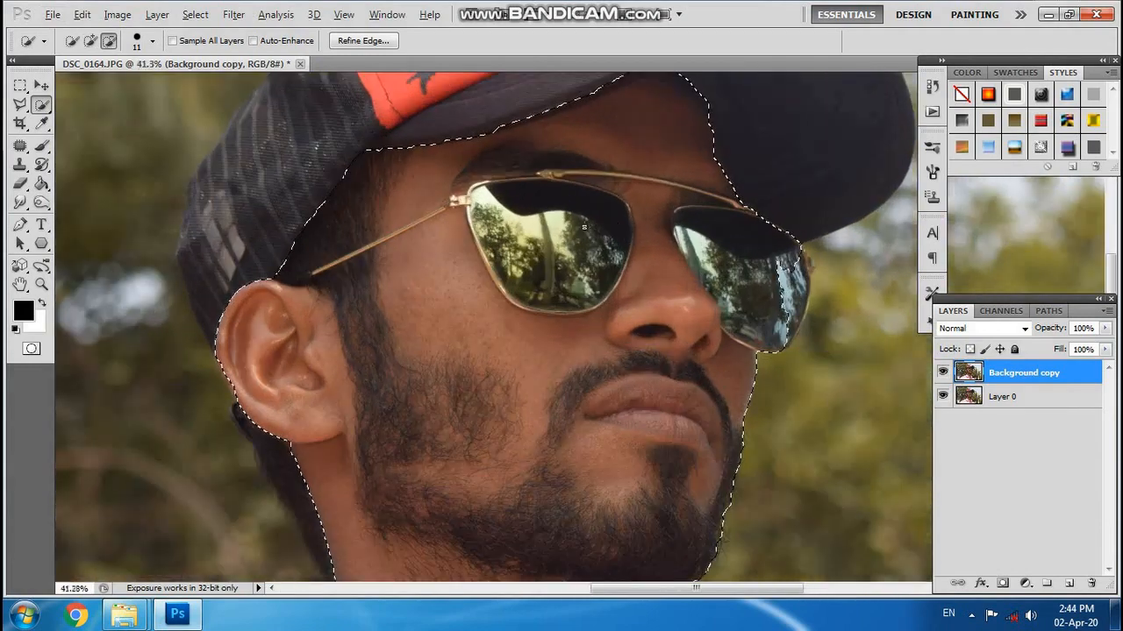
{"action": "scroll", "coordinate": [583, 226], "scroll_direction": "up", "scroll_amount": 1}
{"action": "scroll", "coordinate": [563, 252], "scroll_direction": "down", "scroll_amount": 2}
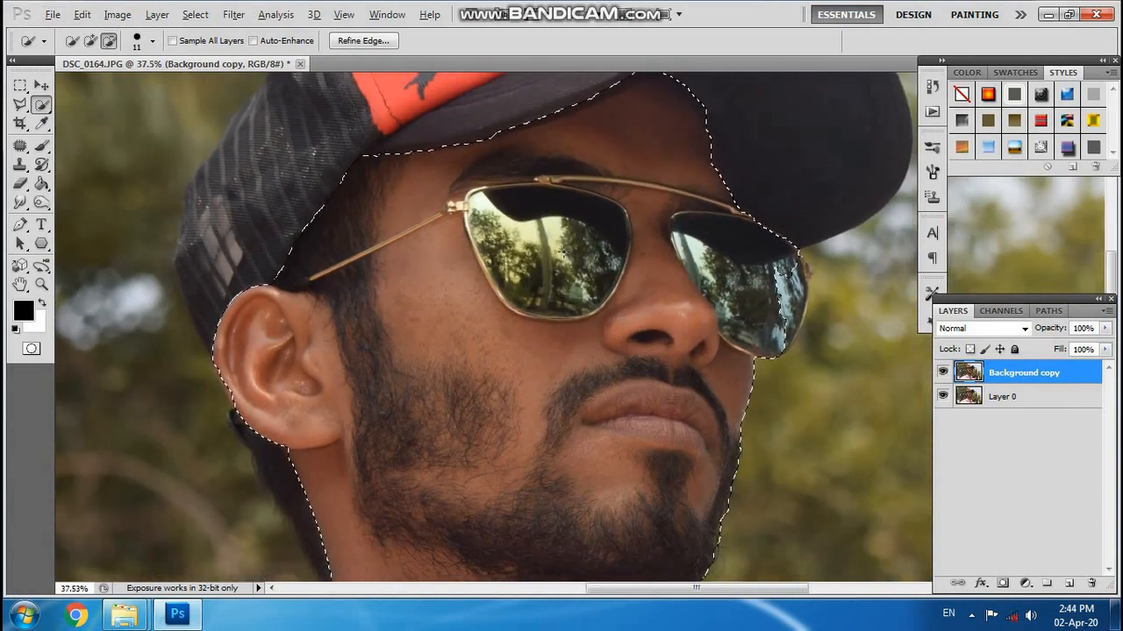
{"action": "scroll", "coordinate": [563, 251], "scroll_direction": "up", "scroll_amount": 2}
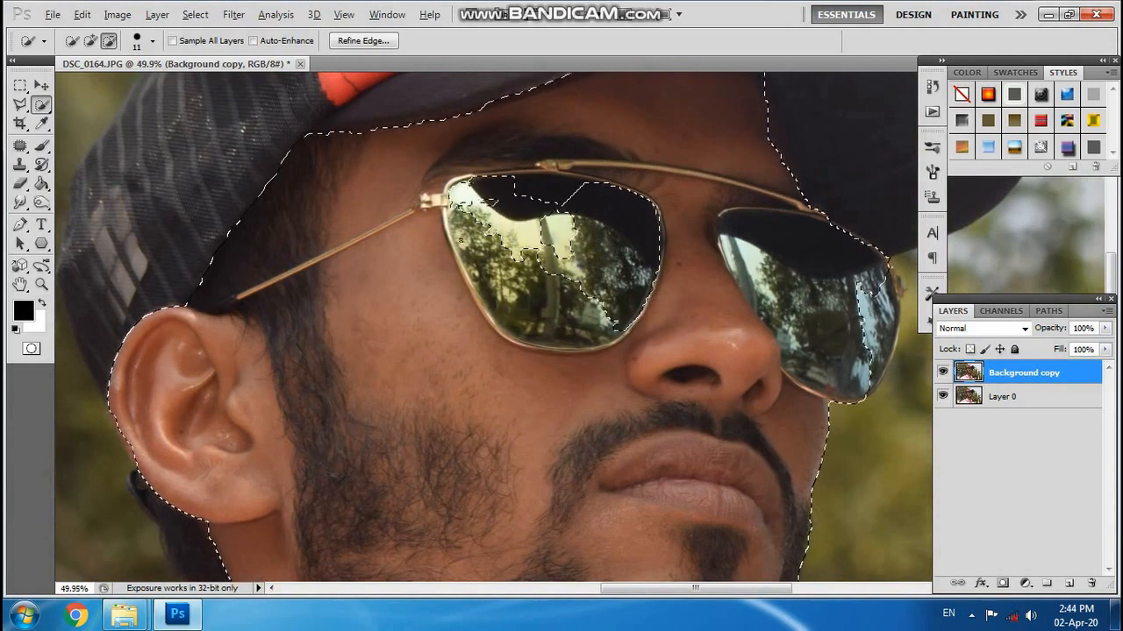
{"action": "scroll", "coordinate": [575, 184], "scroll_direction": "up", "scroll_amount": 6}
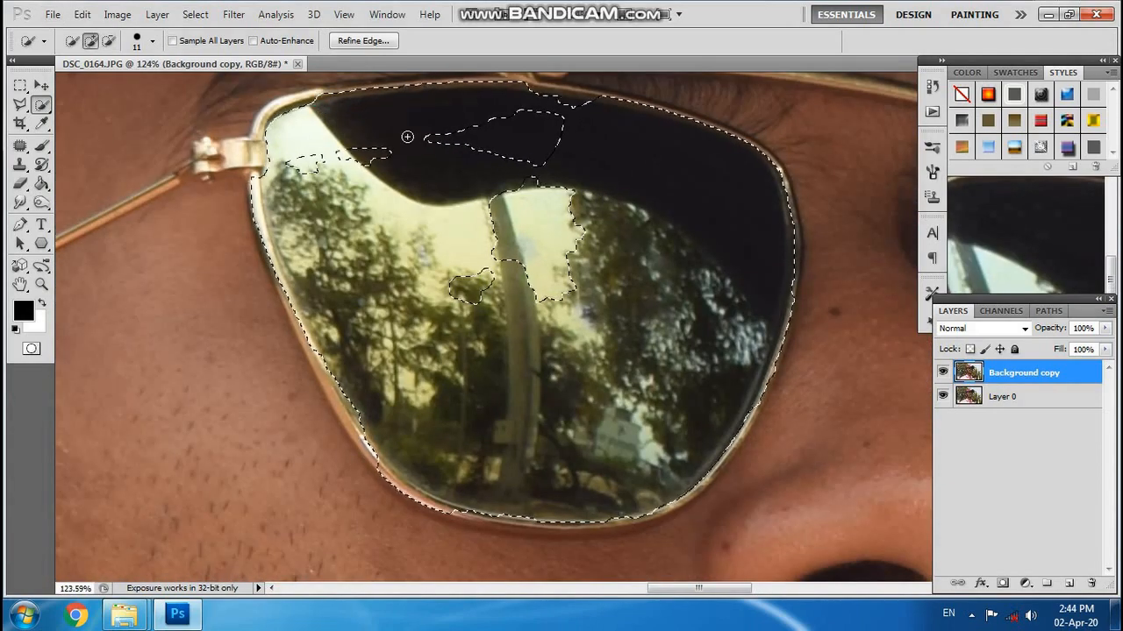
{"action": "left_click", "coordinate": [518, 325], "text": "alt"}
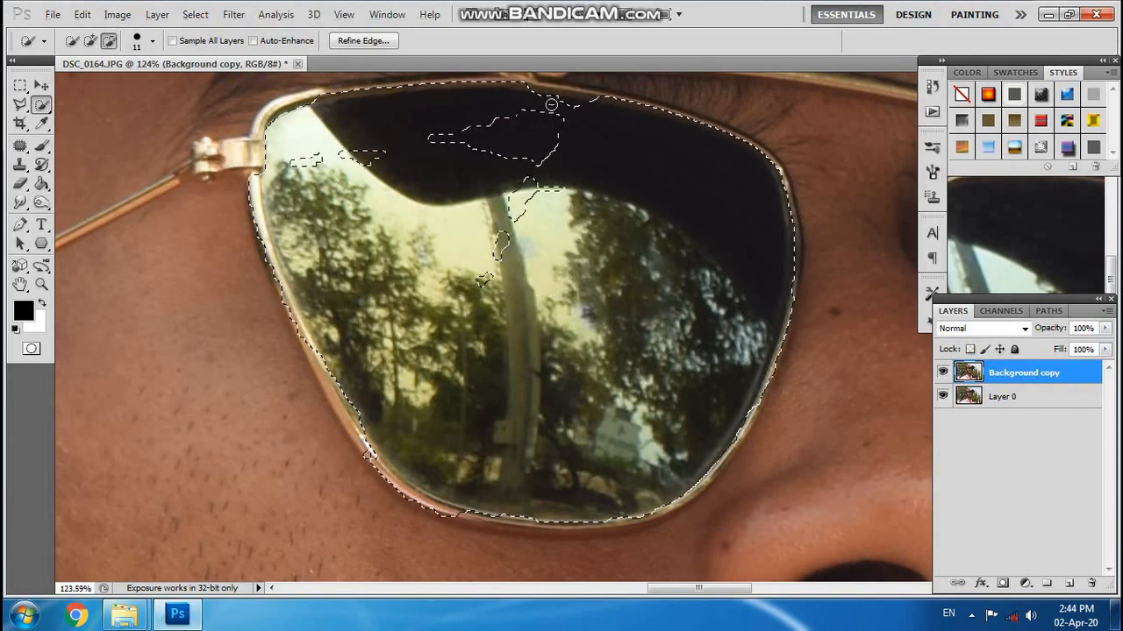
{"action": "left_click_drag", "start_coordinate": [468, 95], "coordinate": [496, 90]}
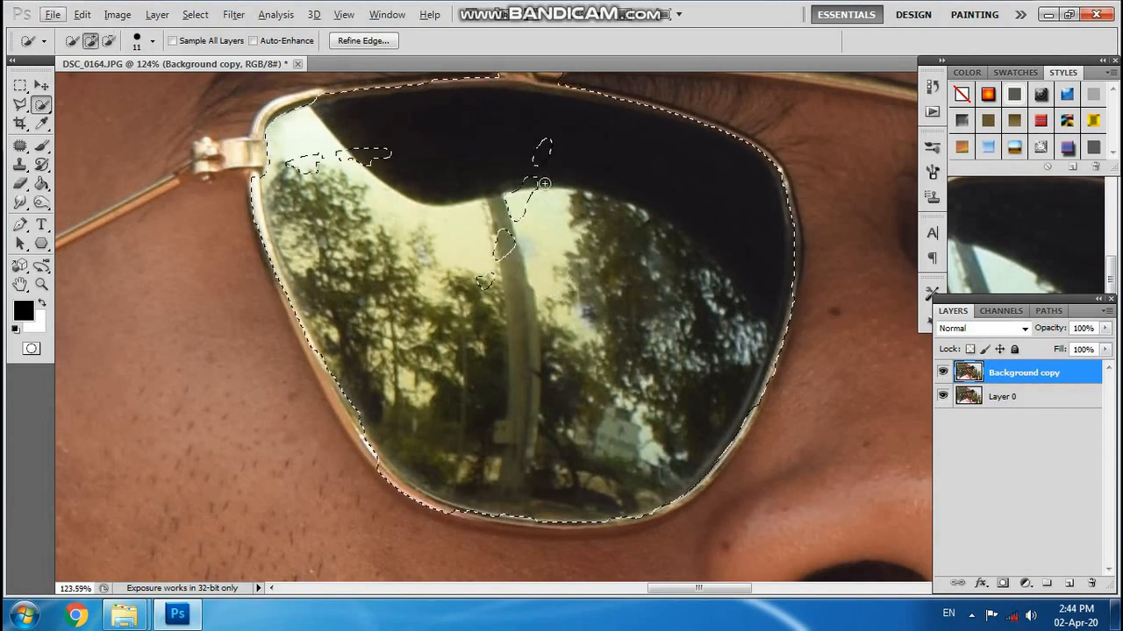
{"action": "mouse_move", "coordinate": [509, 242]}
{"action": "left_mouse_down"}
{"action": "mouse_move", "coordinate": [486, 277]}
{"action": "mouse_move", "coordinate": [514, 200]}
{"action": "left_mouse_up"}
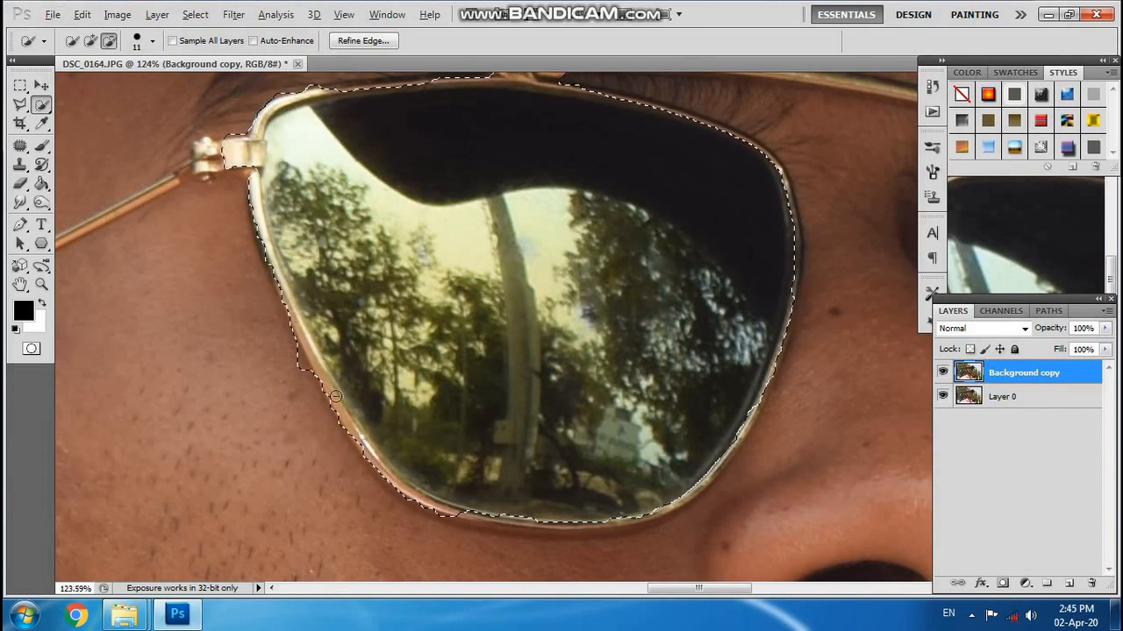
Undo the last subtraction and refine the selection edge along the lower rim of the near lens.
{"action": "key", "text": "ctrl+z"}
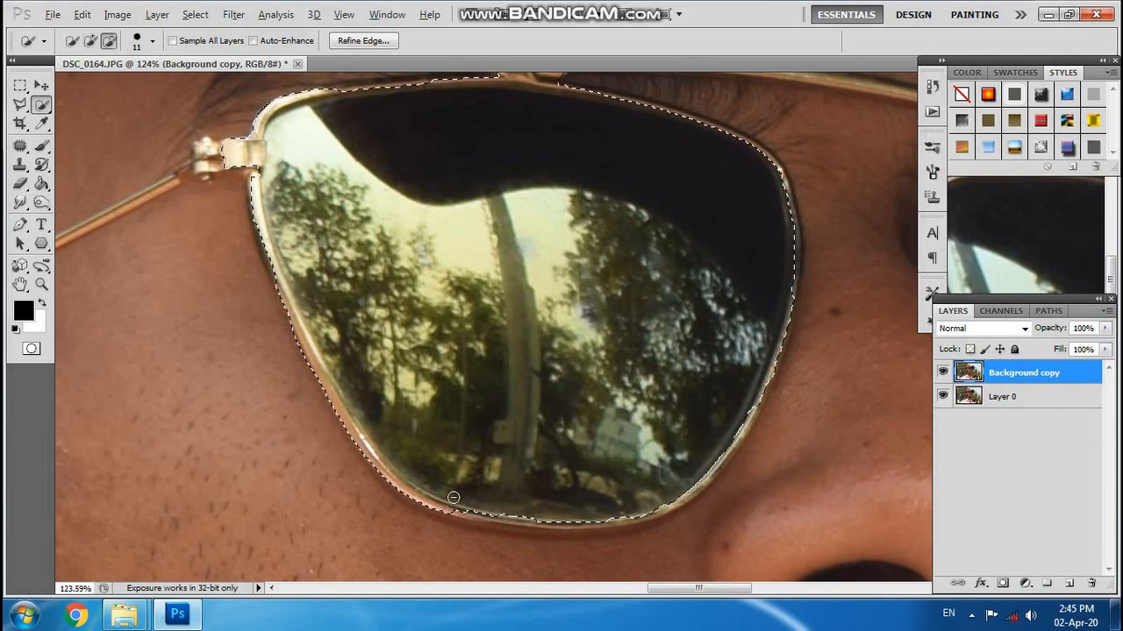
{"action": "mouse_move", "coordinate": [480, 512]}
{"action": "left_mouse_down"}
{"action": "mouse_move", "coordinate": [555, 529]}
{"action": "mouse_move", "coordinate": [678, 507]}
{"action": "mouse_move", "coordinate": [705, 486]}
{"action": "mouse_move", "coordinate": [754, 387]}
{"action": "left_mouse_up"}
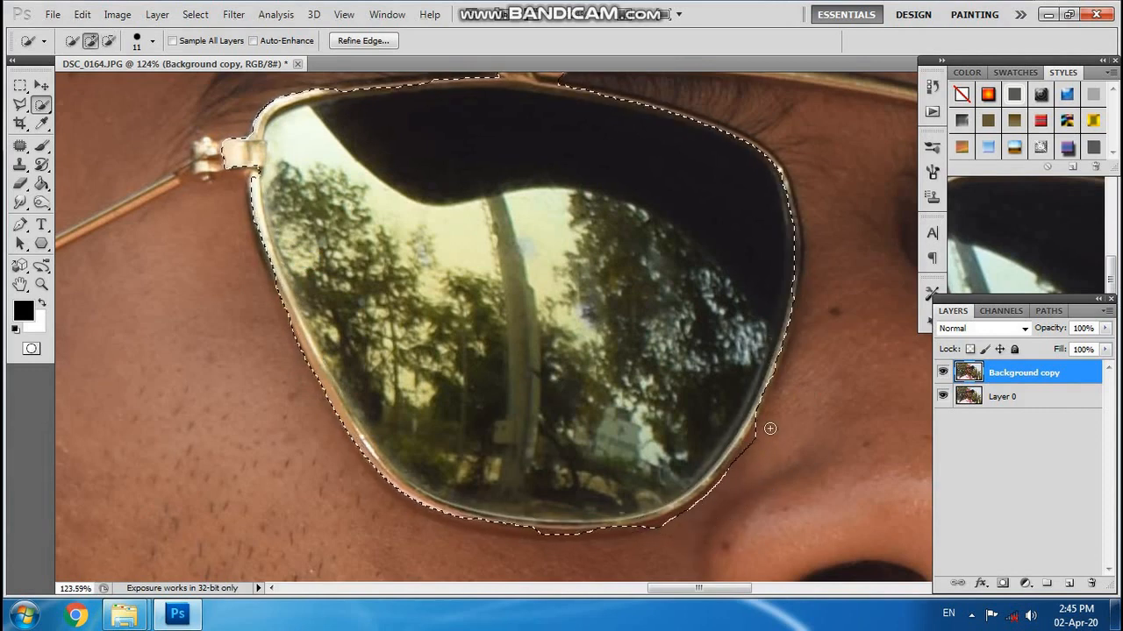
{"action": "left_click_drag", "start_coordinate": [659, 534], "coordinate": [757, 471]}
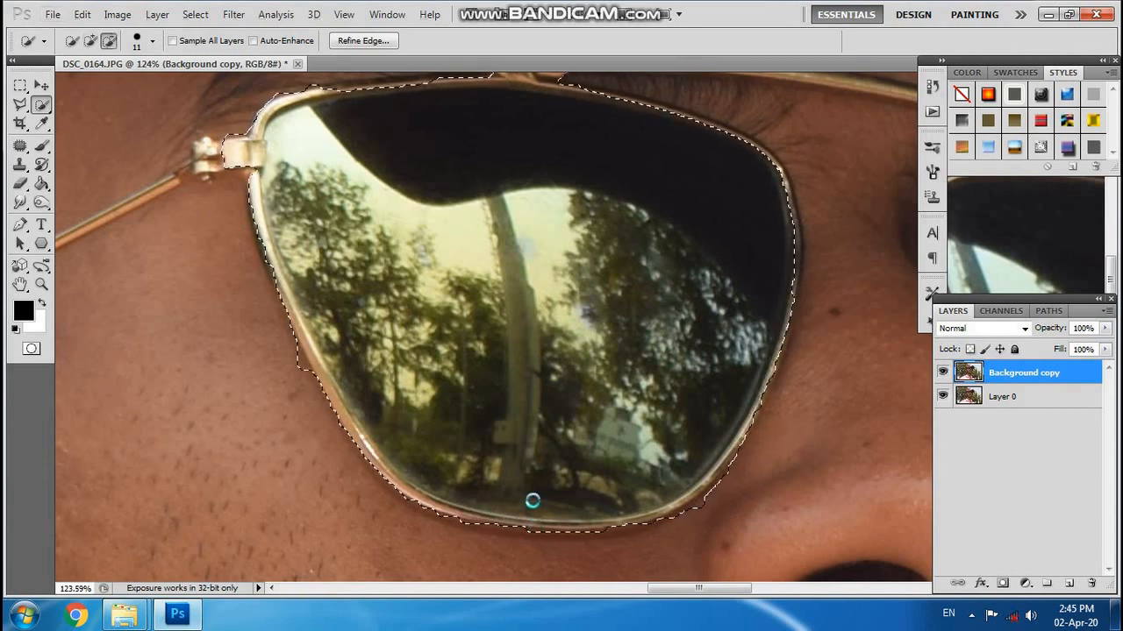
Subtract the far sunglasses lens from the face selection, following its frame beside the nose.
{"action": "scroll", "coordinate": [614, 349], "scroll_direction": "down", "scroll_amount": 4}
{"action": "scroll", "coordinate": [789, 358], "scroll_direction": "up", "scroll_amount": 2}
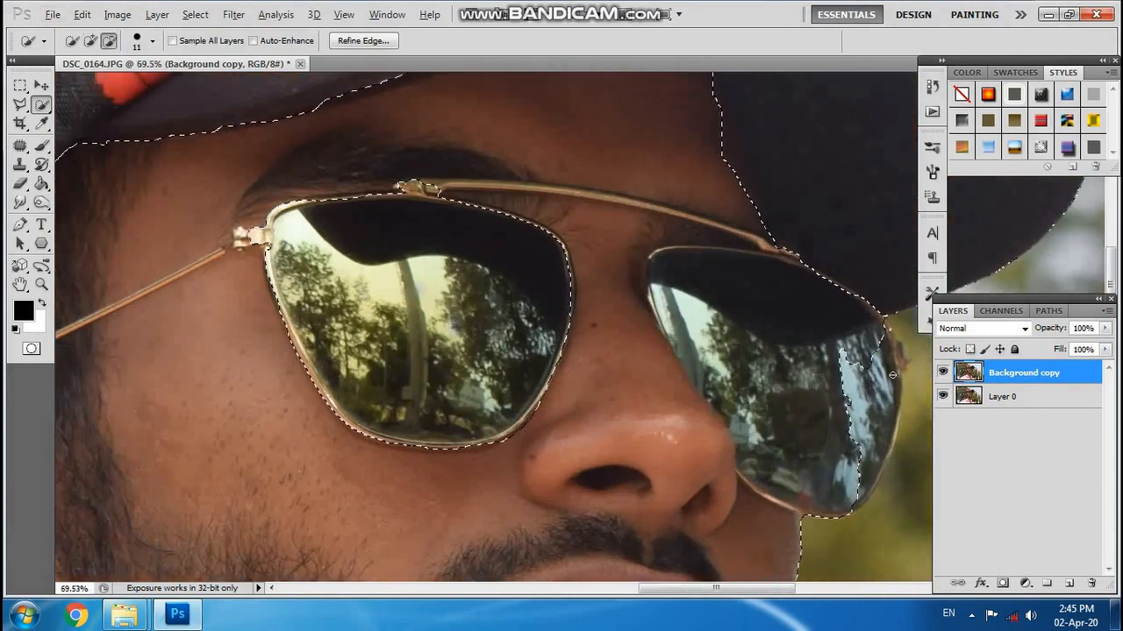
{"action": "mouse_move", "coordinate": [798, 318]}
{"action": "left_mouse_down"}
{"action": "mouse_move", "coordinate": [720, 286]}
{"action": "mouse_move", "coordinate": [678, 297]}
{"action": "left_mouse_up"}
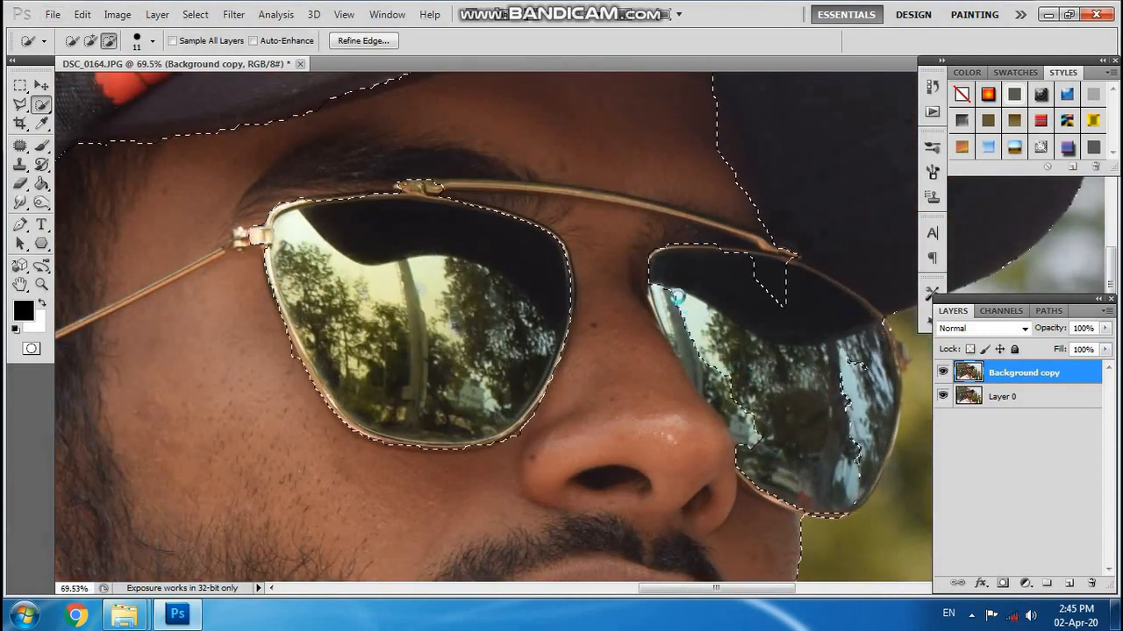
{"action": "scroll", "coordinate": [714, 389], "scroll_direction": "up", "scroll_amount": 1}
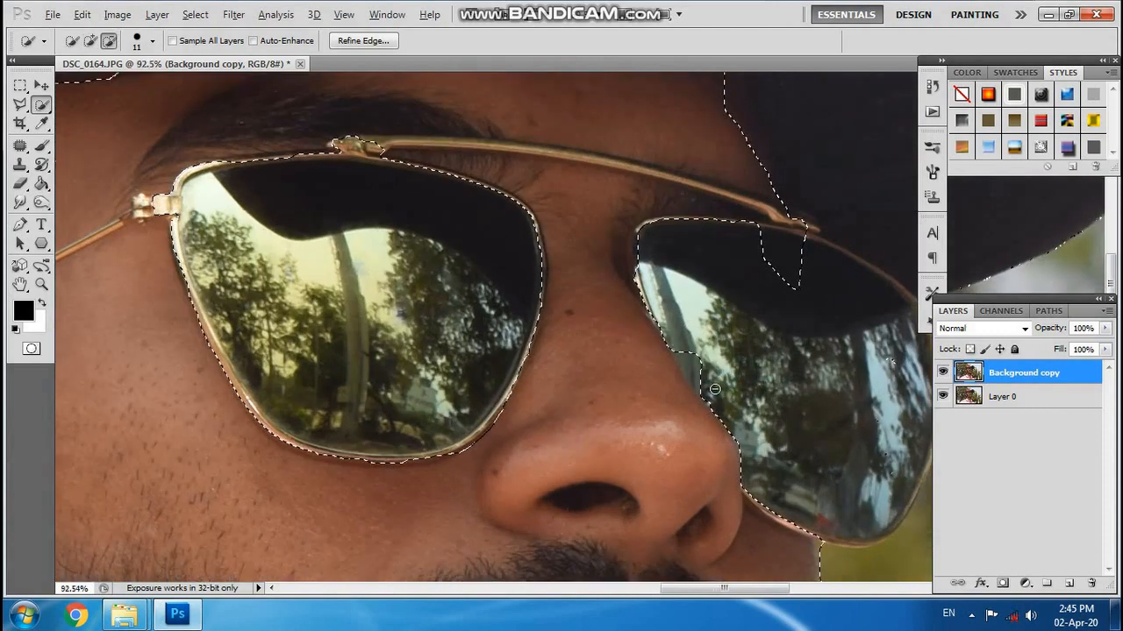
{"action": "scroll", "coordinate": [715, 389], "scroll_direction": "up", "scroll_amount": 1}
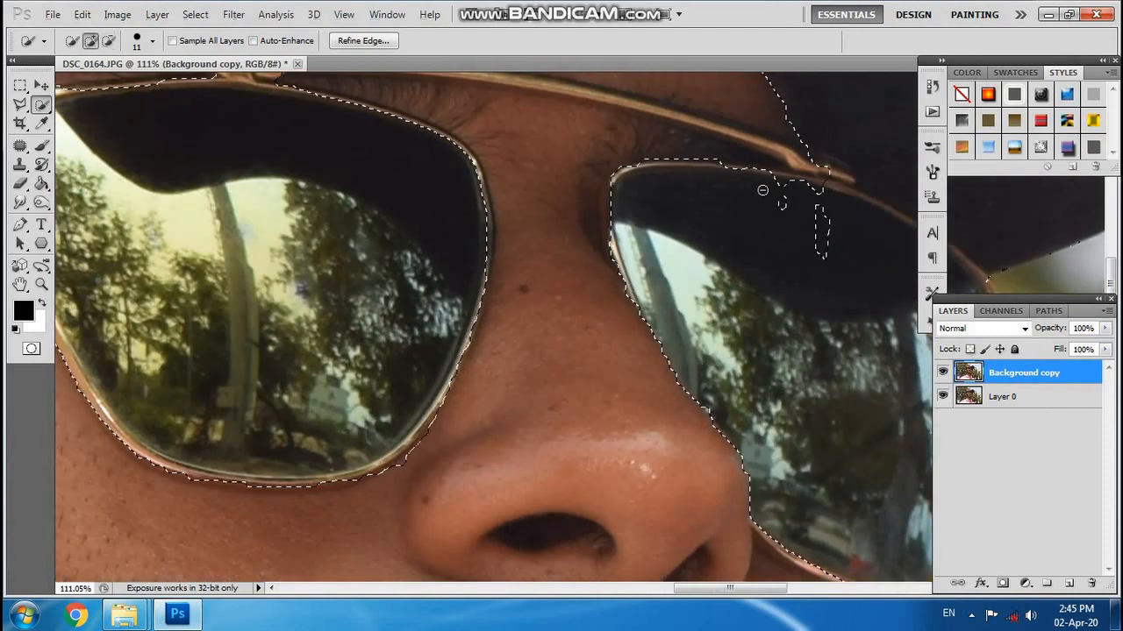
Subtract the leftover dark patches in the upper part of the far sunglasses lens from the face selection.
{"action": "scroll", "coordinate": [838, 243], "scroll_direction": "up", "scroll_amount": 3}
{"action": "mouse_move", "coordinate": [838, 278]}
{"action": "left_mouse_down"}
{"action": "mouse_move", "coordinate": [799, 183]}
{"action": "mouse_move", "coordinate": [721, 173]}
{"action": "left_mouse_up"}
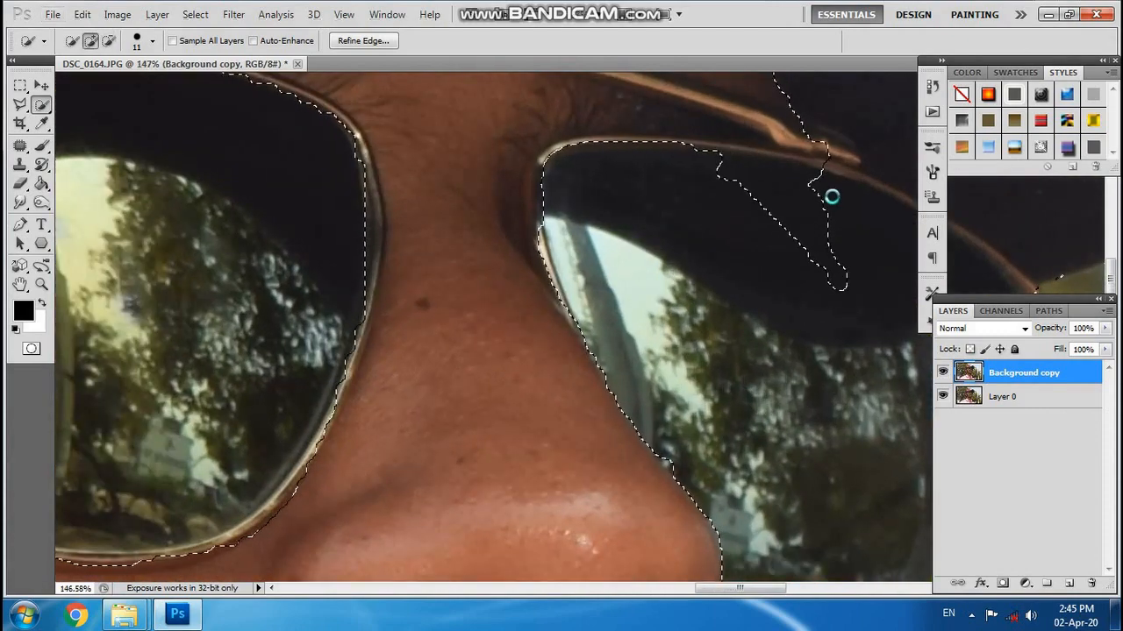
{"action": "left_click_drag", "start_coordinate": [819, 155], "coordinate": [672, 156]}
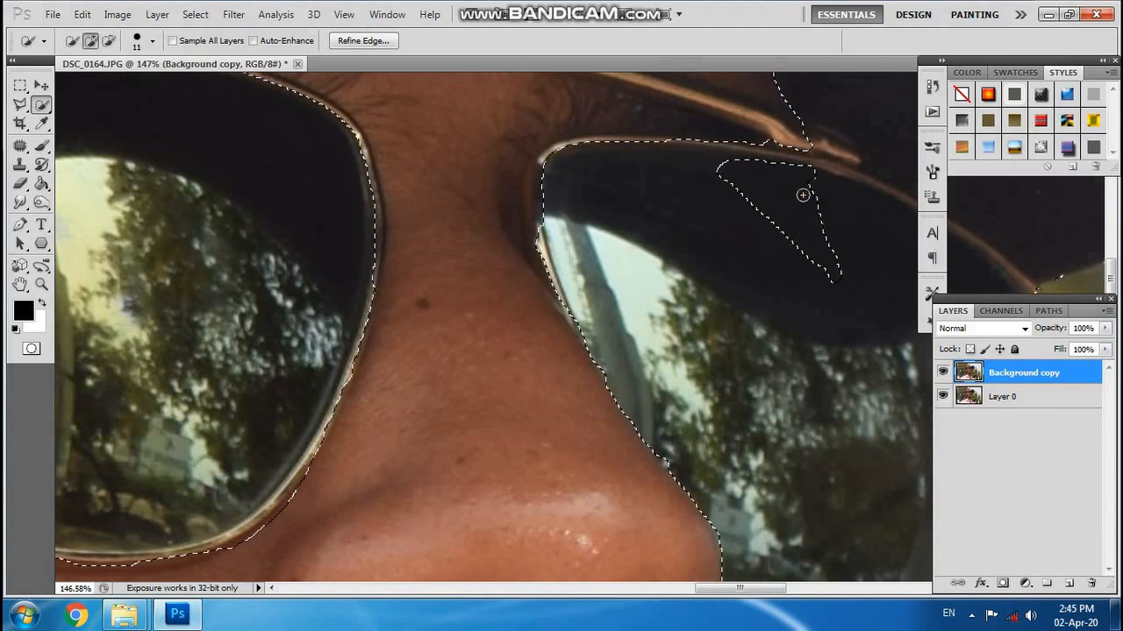
{"action": "mouse_move", "coordinate": [782, 219]}
{"action": "left_mouse_down"}
{"action": "mouse_move", "coordinate": [824, 186]}
{"action": "mouse_move", "coordinate": [718, 176]}
{"action": "mouse_move", "coordinate": [819, 185]}
{"action": "left_mouse_up"}
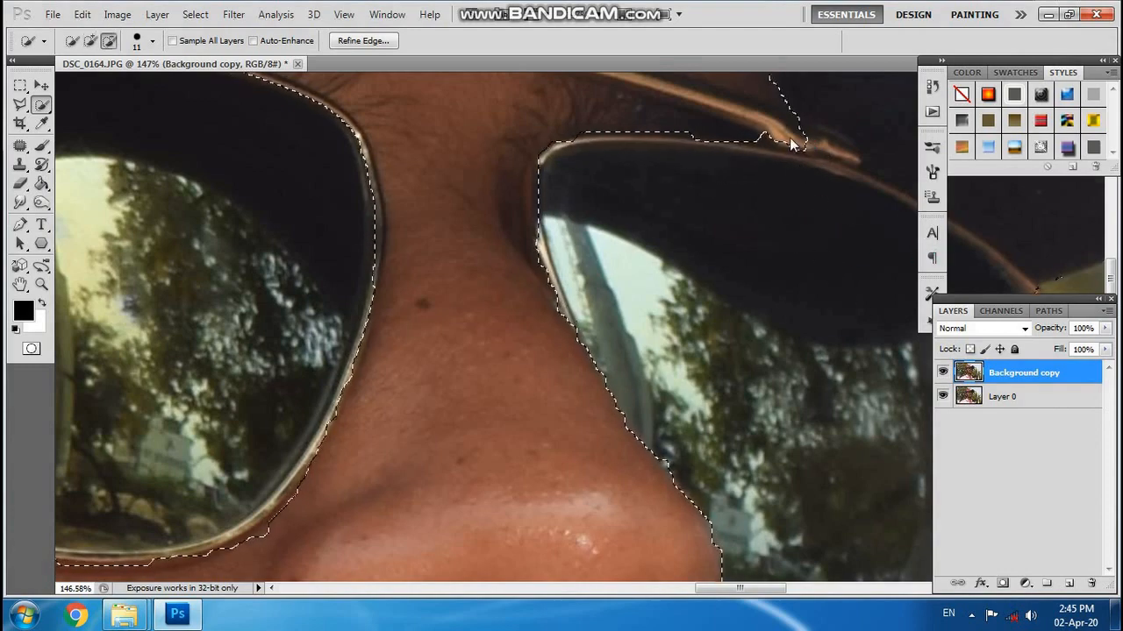
Refine the selection edge along the far lens's top frame and its rim beside the nose.
{"action": "scroll", "coordinate": [771, 263], "scroll_direction": "down", "scroll_amount": 3}
{"action": "scroll", "coordinate": [746, 223], "scroll_direction": "up", "scroll_amount": 4}
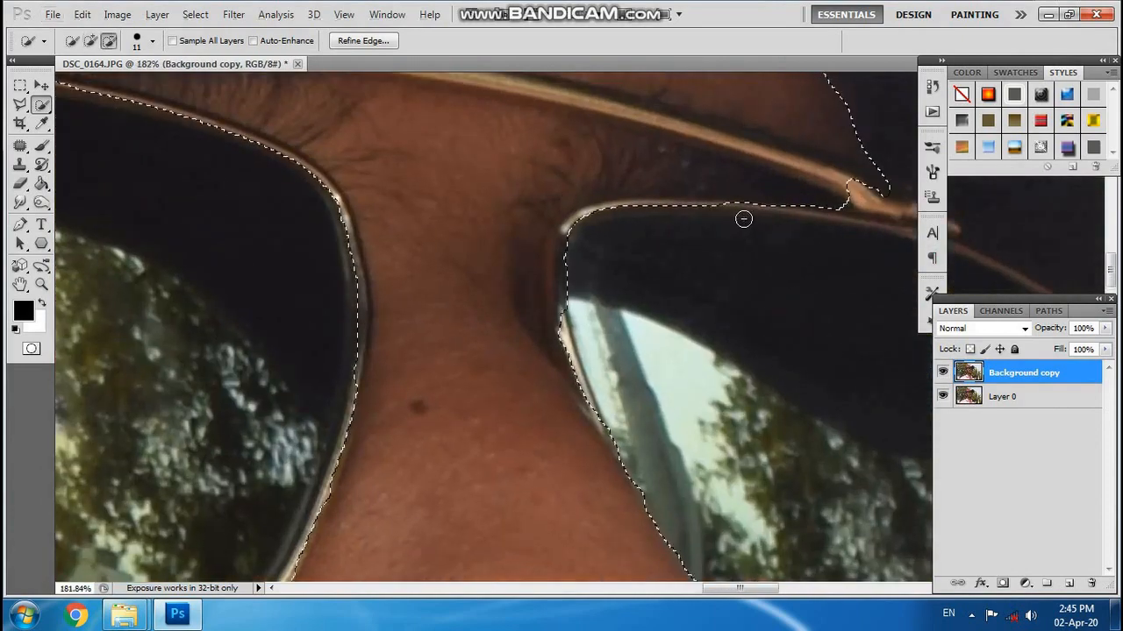
{"action": "mouse_move", "coordinate": [743, 218]}
{"action": "left_mouse_down"}
{"action": "mouse_move", "coordinate": [682, 210]}
{"action": "mouse_move", "coordinate": [764, 187]}
{"action": "mouse_move", "coordinate": [702, 228]}
{"action": "mouse_move", "coordinate": [647, 213]}
{"action": "mouse_move", "coordinate": [571, 231]}
{"action": "mouse_move", "coordinate": [555, 263]}
{"action": "left_mouse_up"}
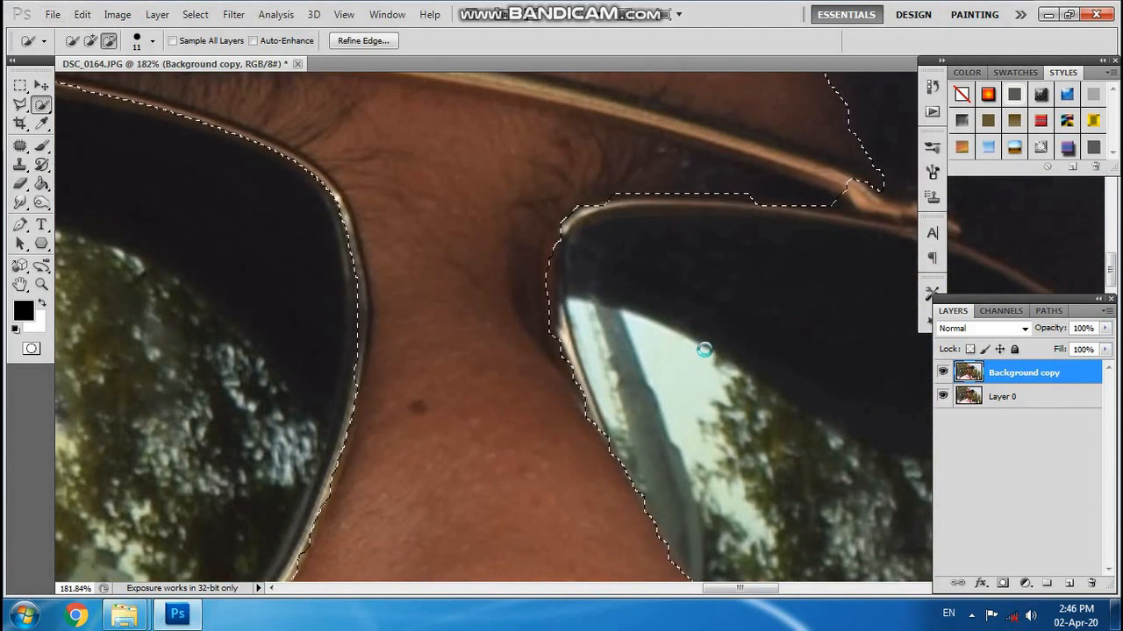
{"action": "scroll", "coordinate": [693, 327], "scroll_direction": "down", "scroll_amount": 3}
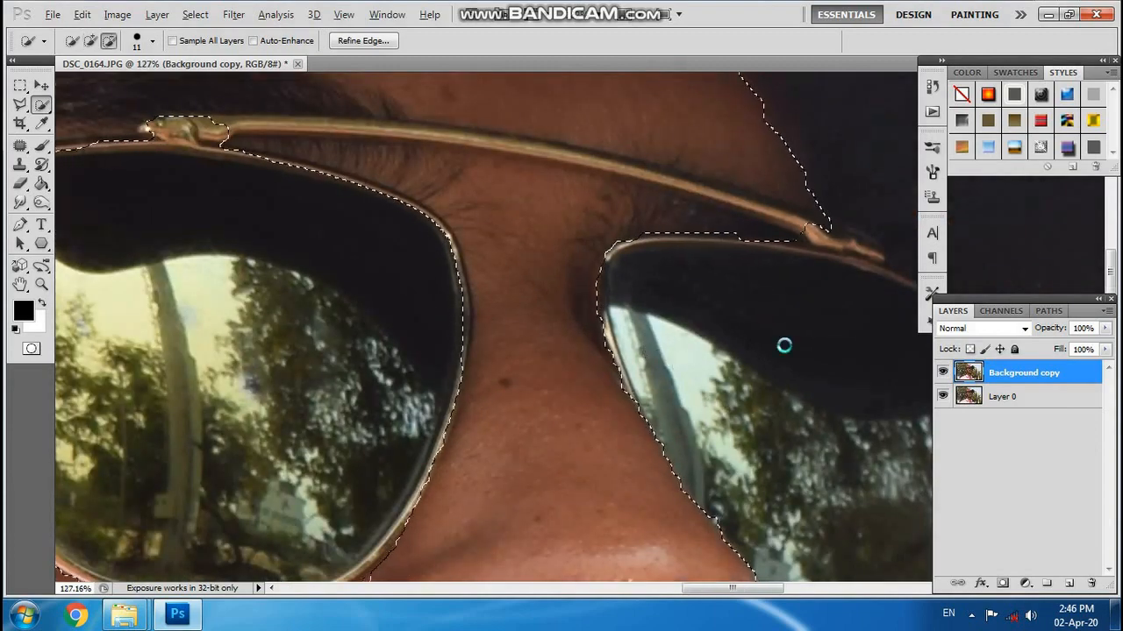
Add a Curves adjustment layer masked to the selected facial skin and place its settings clear of the photo.
{"action": "scroll", "coordinate": [783, 345], "scroll_direction": "down", "scroll_amount": 14}
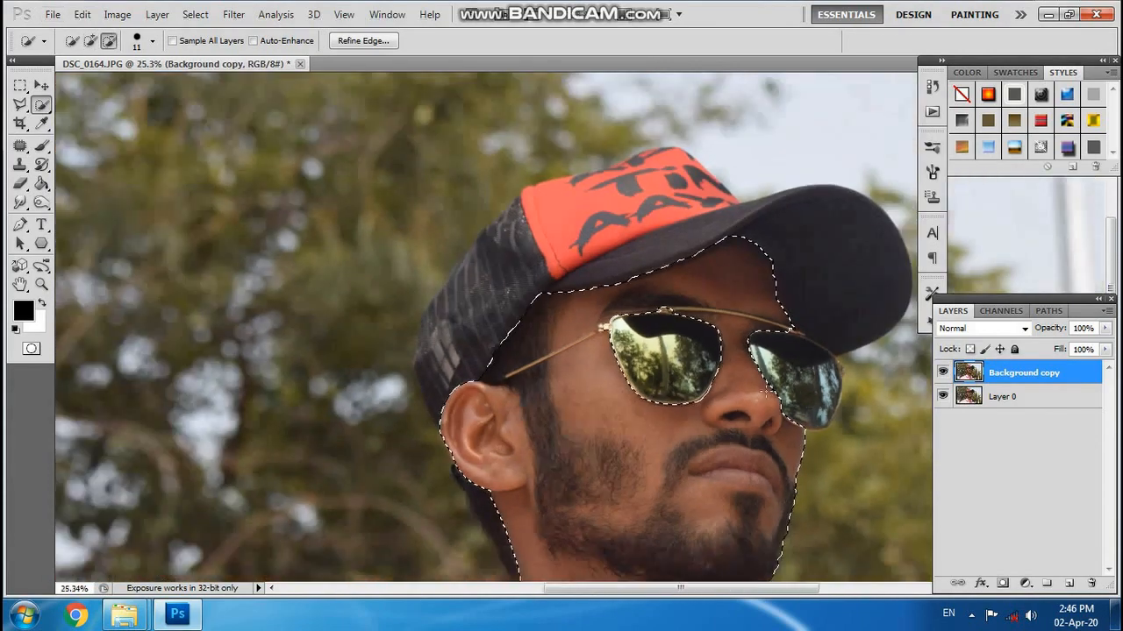
{"action": "scroll", "coordinate": [664, 328], "scroll_direction": "up", "scroll_amount": 5}
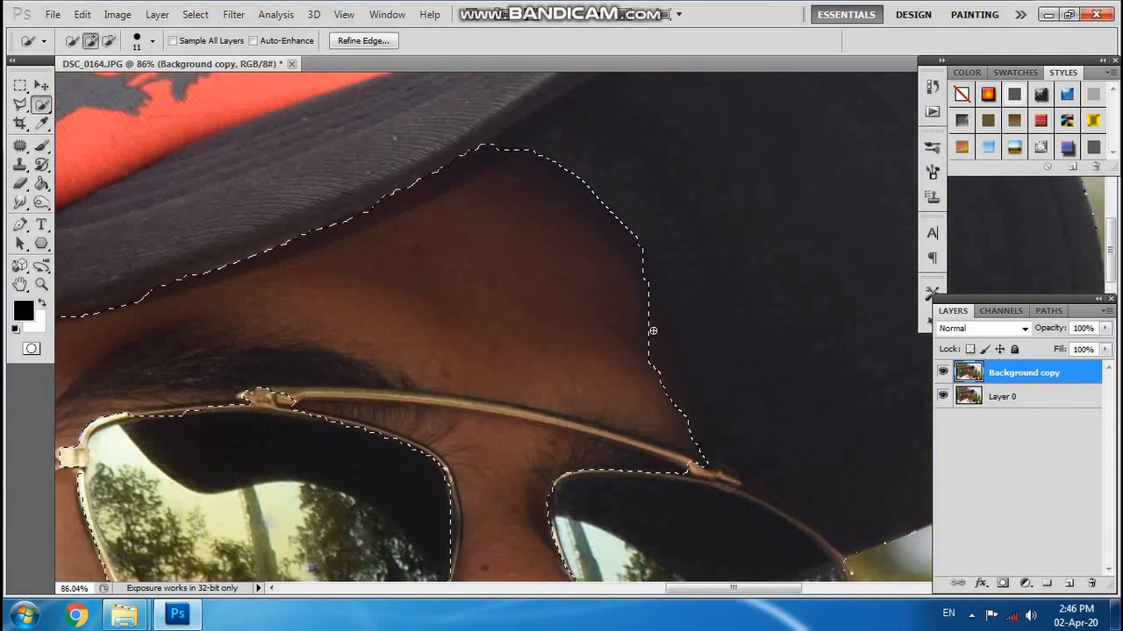
{"action": "scroll", "coordinate": [554, 347], "scroll_direction": "down", "scroll_amount": 3}
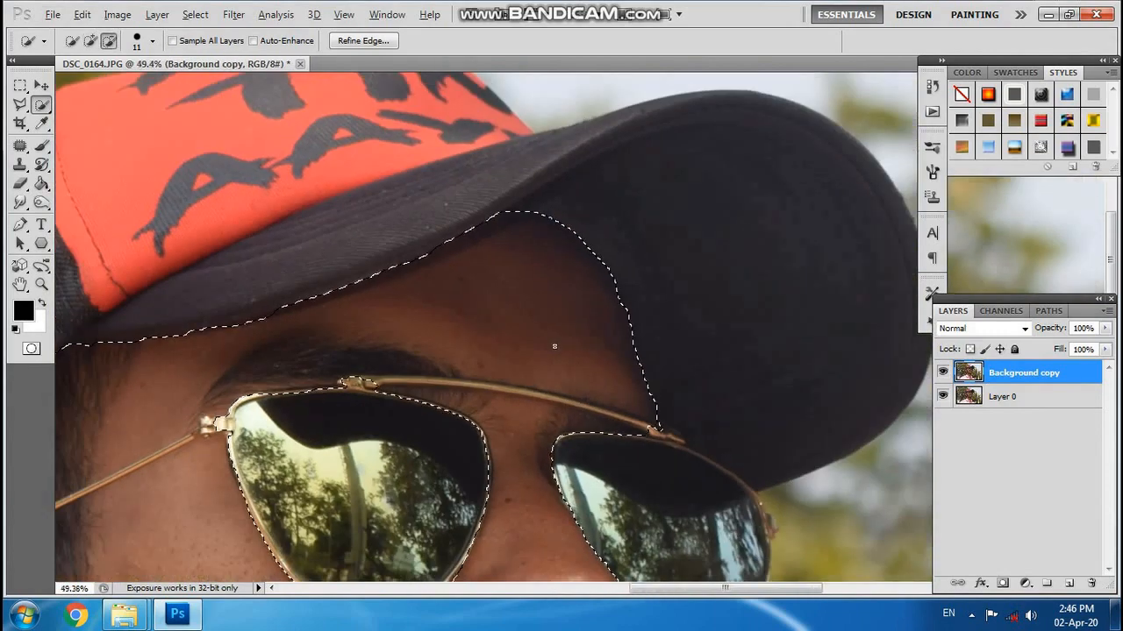
{"action": "scroll", "coordinate": [555, 346], "scroll_direction": "down", "scroll_amount": 7}
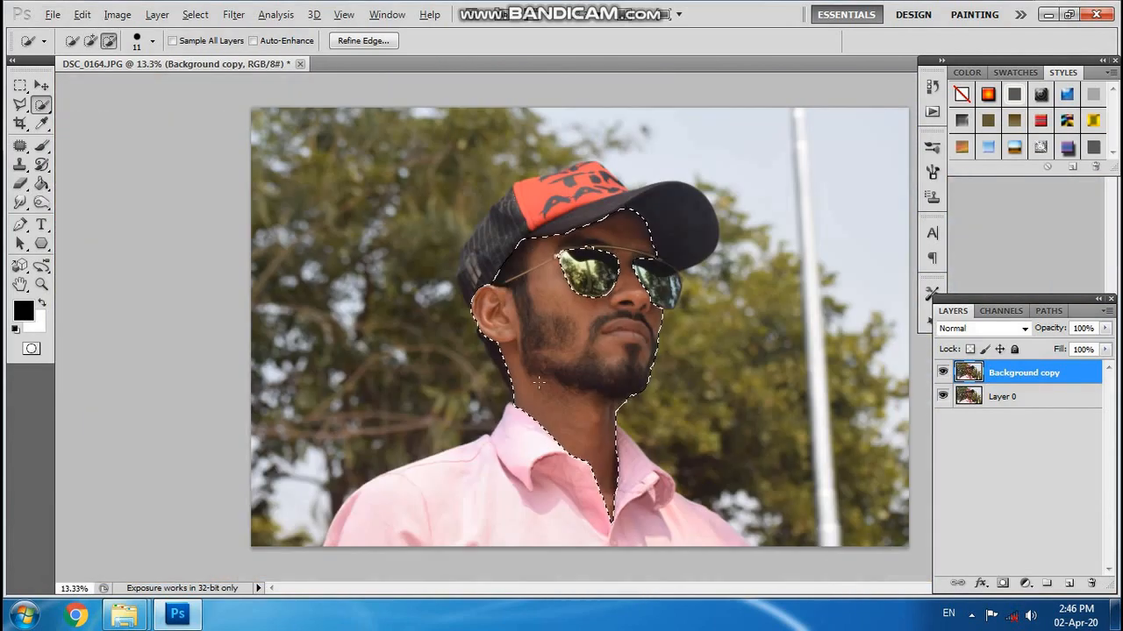
{"action": "scroll", "coordinate": [539, 382], "scroll_direction": "up", "scroll_amount": 1}
{"action": "left_click", "coordinate": [1024, 584]}
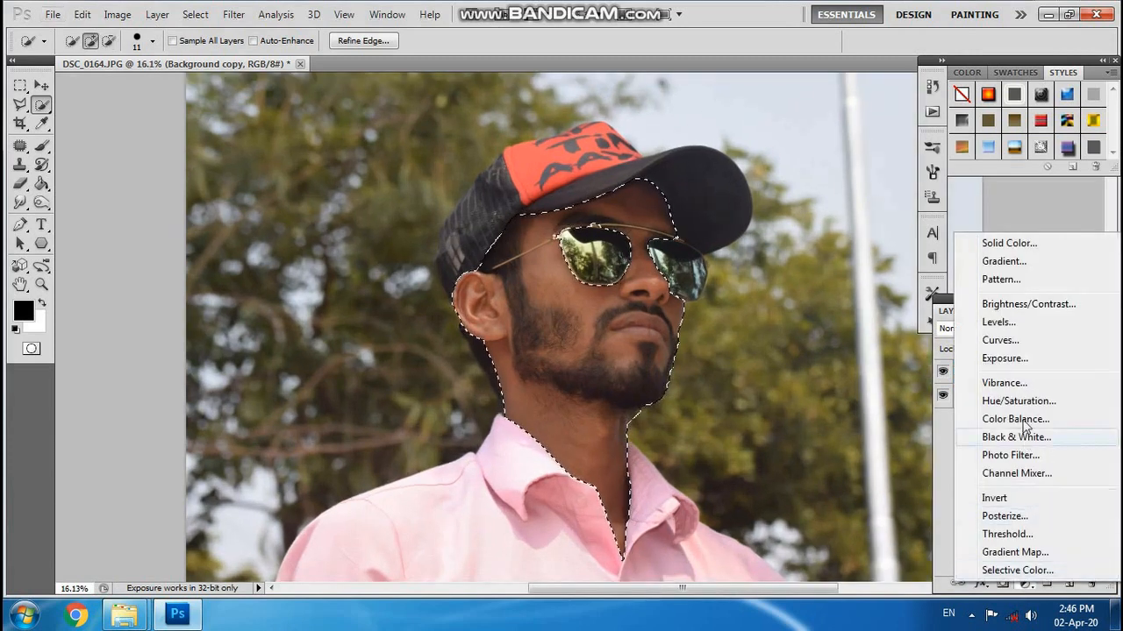
{"action": "left_click", "coordinate": [1001, 341]}
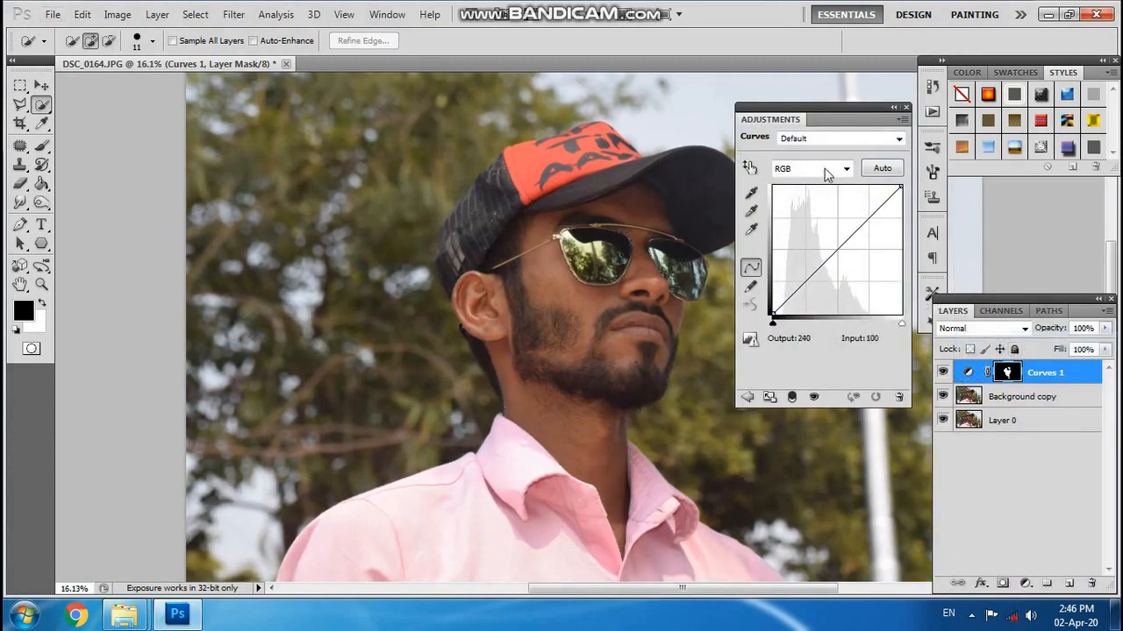
{"action": "left_click_drag", "start_coordinate": [853, 107], "coordinate": [993, 80]}
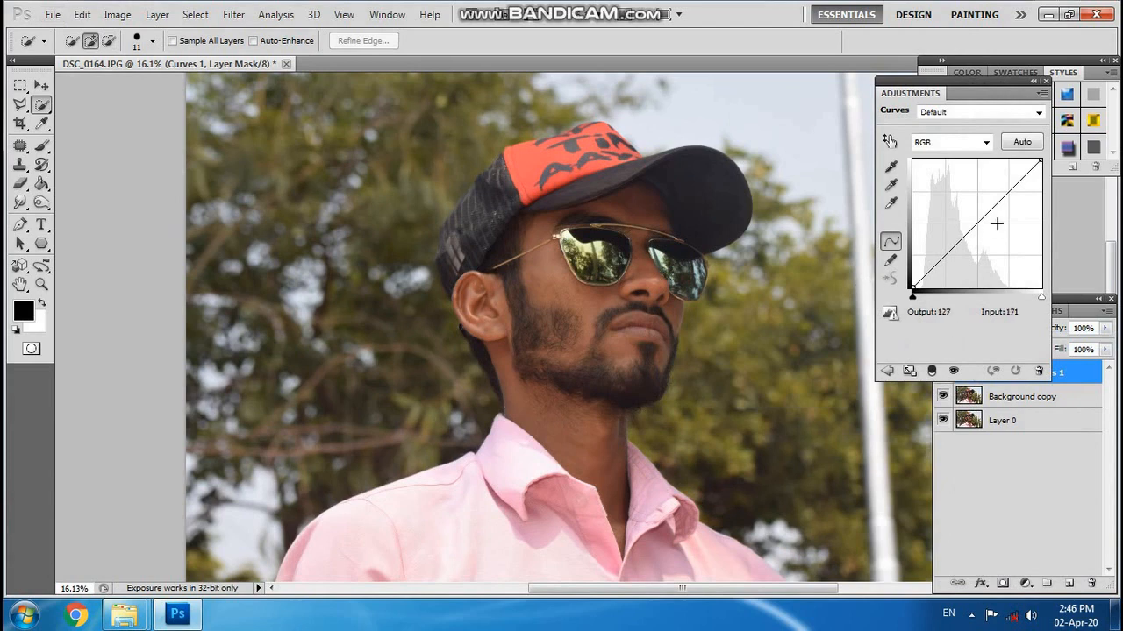
Brighten the skin by raising the RGB curve's midpoint to input 117, output 140, and compare before and after.
{"action": "left_click_drag", "start_coordinate": [972, 226], "coordinate": [972, 217]}
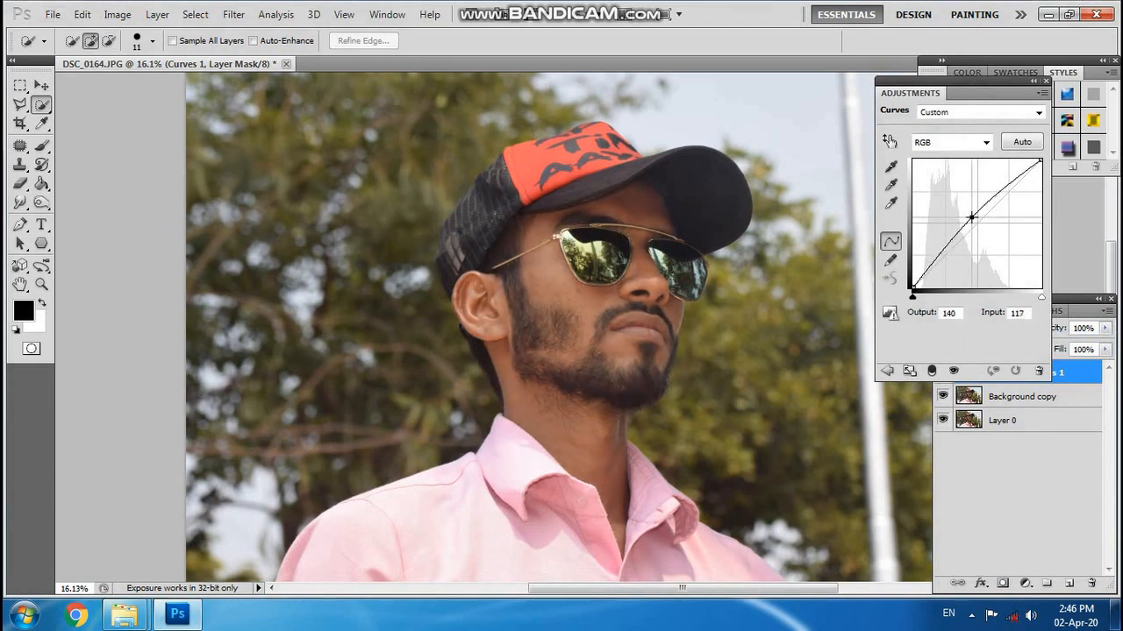
{"action": "key", "text": "ctrl+z"}
{"action": "key", "text": "ctrl+z"}
{"action": "key", "text": "ctrl+z"}
{"action": "key", "text": "ctrl+z"}
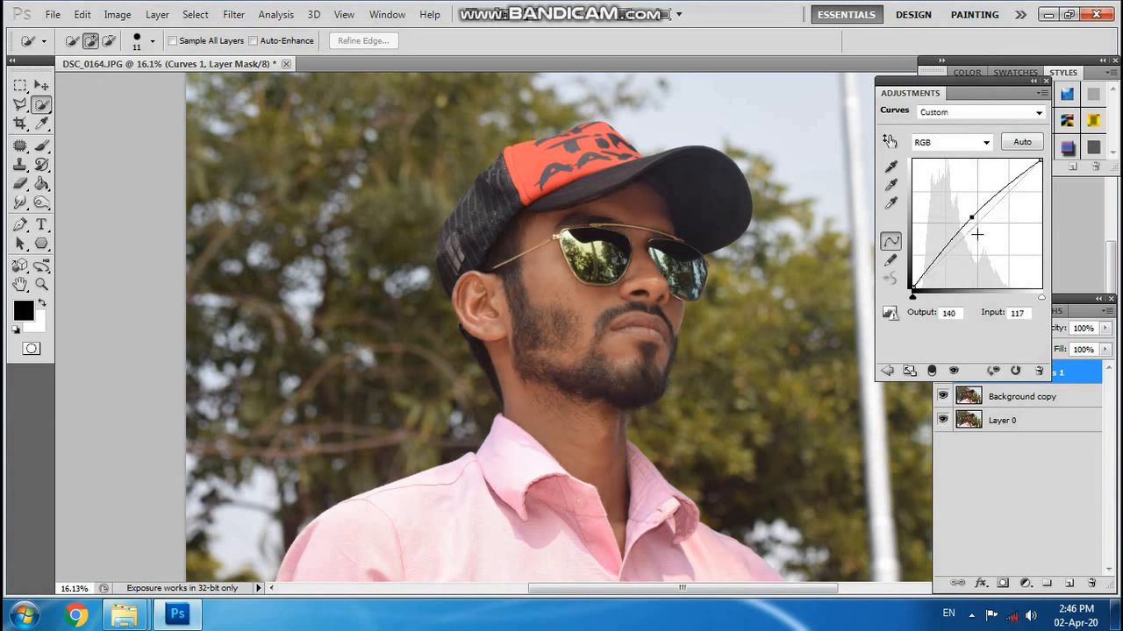
{"action": "left_click", "coordinate": [1045, 81]}
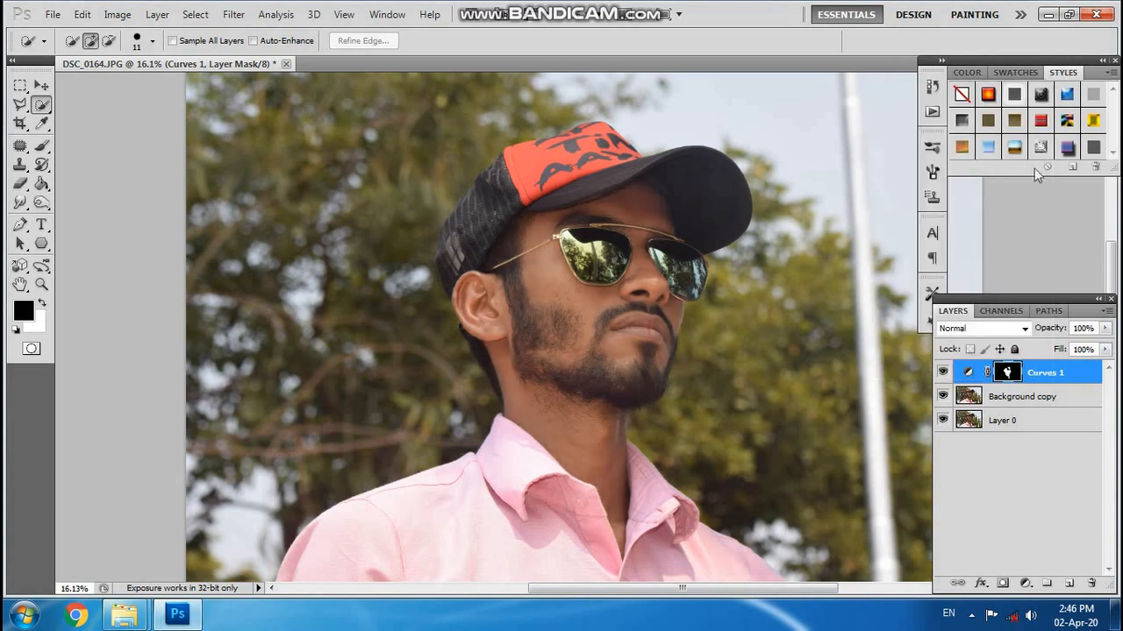
Merge the Curves 1 layer down into Background copy and toggle the merged layer's visibility to compare.
{"action": "right_click", "coordinate": [1044, 378]}
{"action": "left_click", "coordinate": [960, 556]}
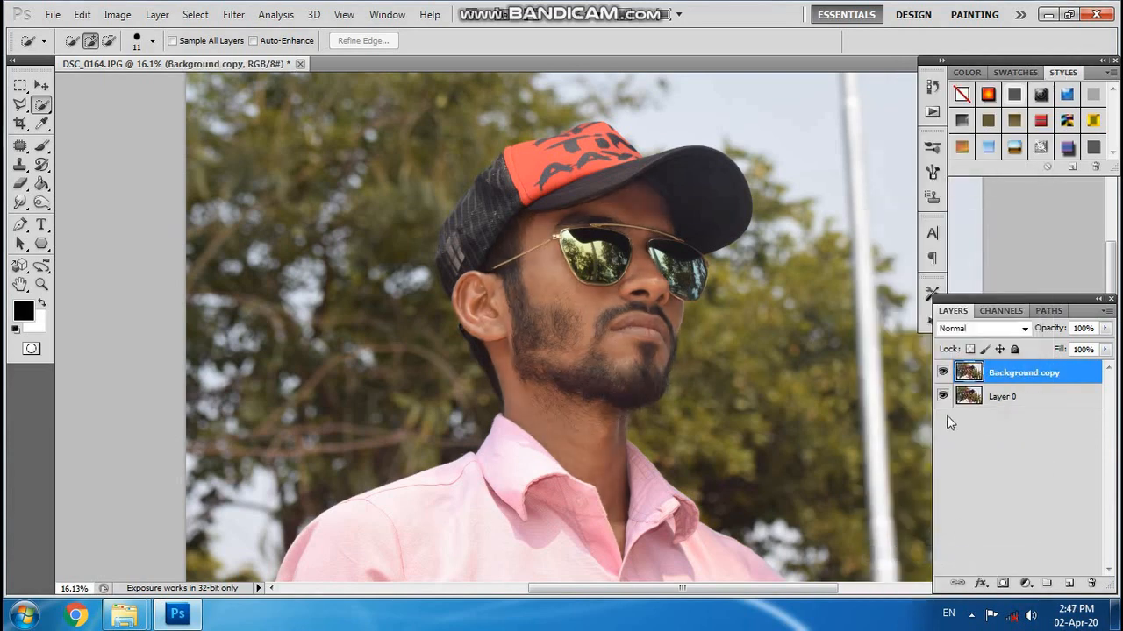
{"action": "left_click", "coordinate": [944, 371]}
{"action": "left_click", "coordinate": [944, 370]}
Try the Healing Brush on the cheek beside the sunglasses with a brush size of 50.
{"action": "scroll", "coordinate": [565, 287], "scroll_direction": "up", "scroll_amount": 5}
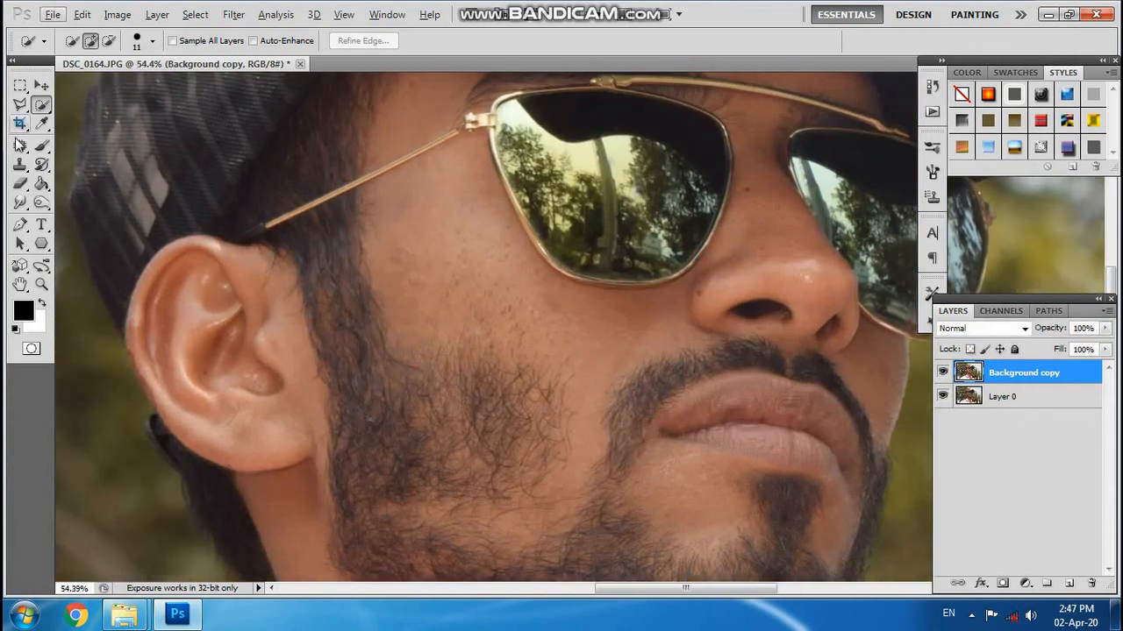
{"action": "right_click", "coordinate": [19, 145]}
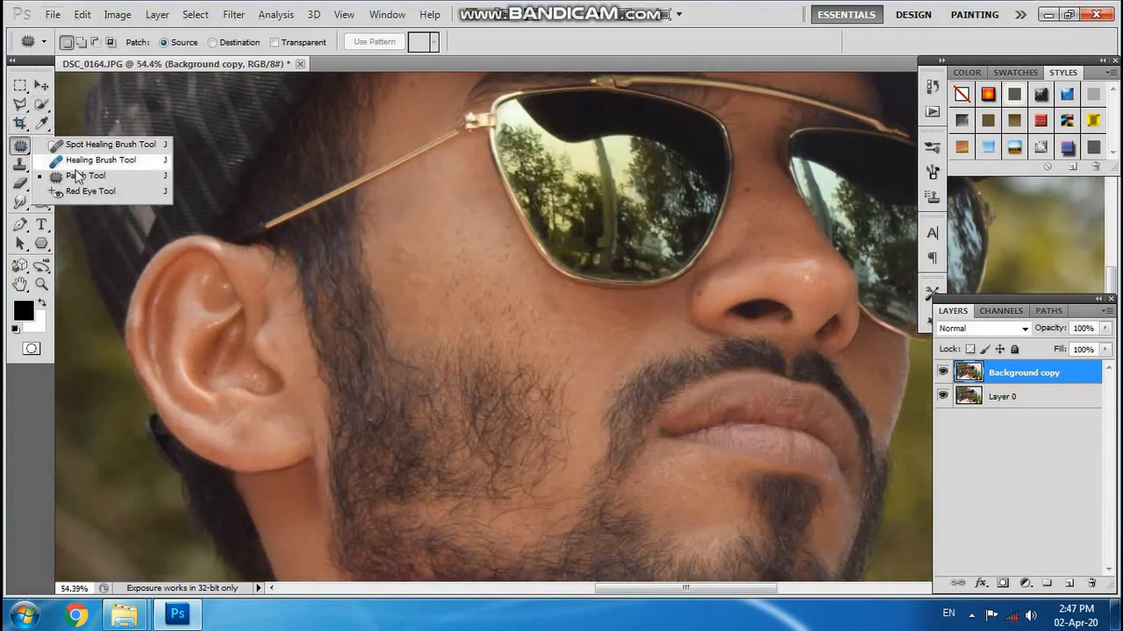
{"action": "left_click", "coordinate": [105, 165]}
{"action": "right_click", "coordinate": [17, 145]}
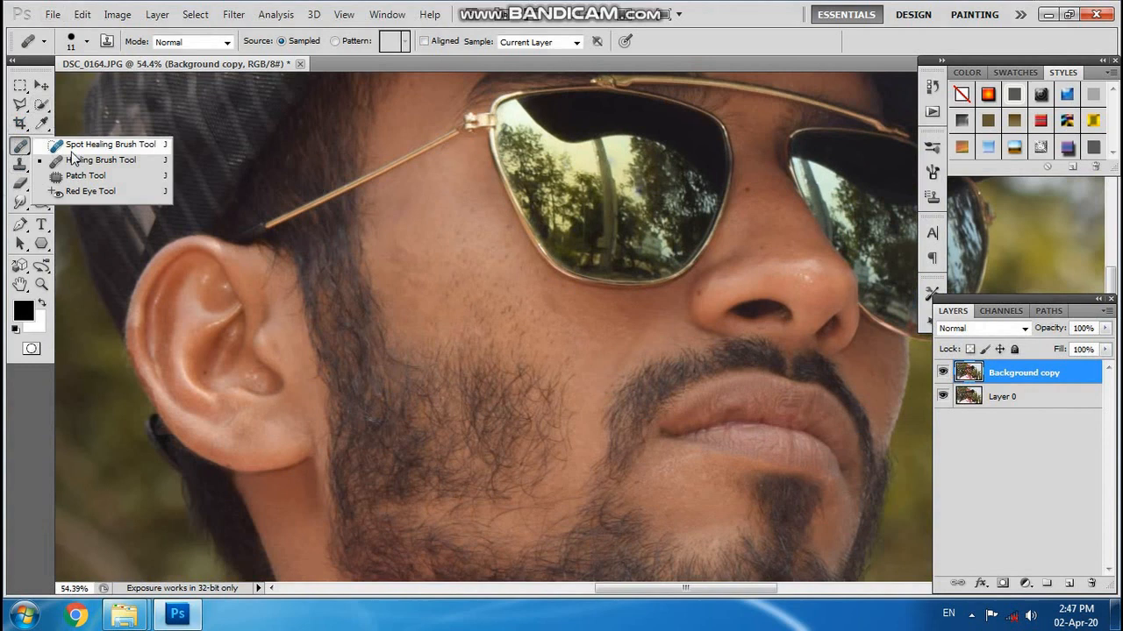
{"action": "left_click", "coordinate": [130, 164]}
{"action": "key", "text": "bracketright"}
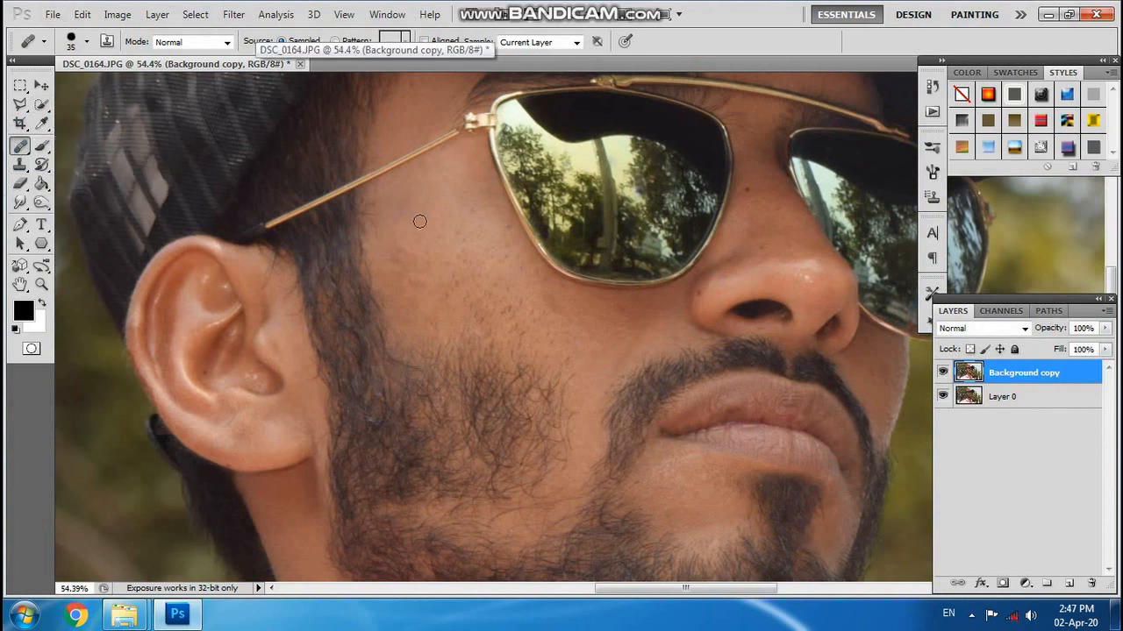
{"action": "left_click", "coordinate": [410, 241]}
{"action": "left_click", "coordinate": [566, 243]}
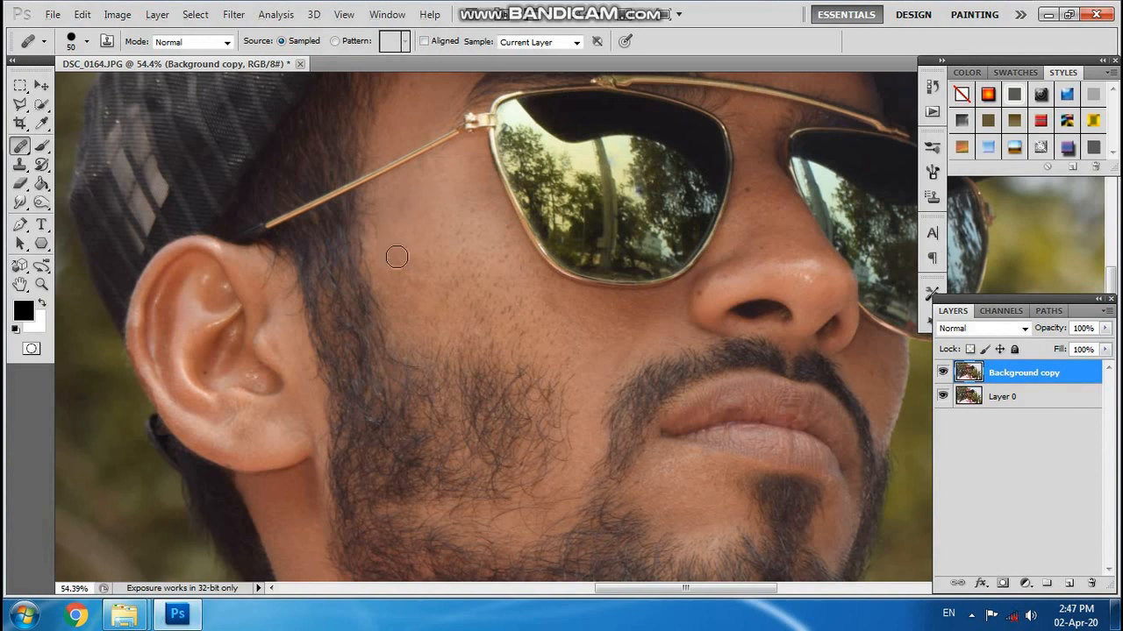
Switch to the Patch tool and duplicate the Background copy layer.
{"action": "right_click", "coordinate": [19, 145]}
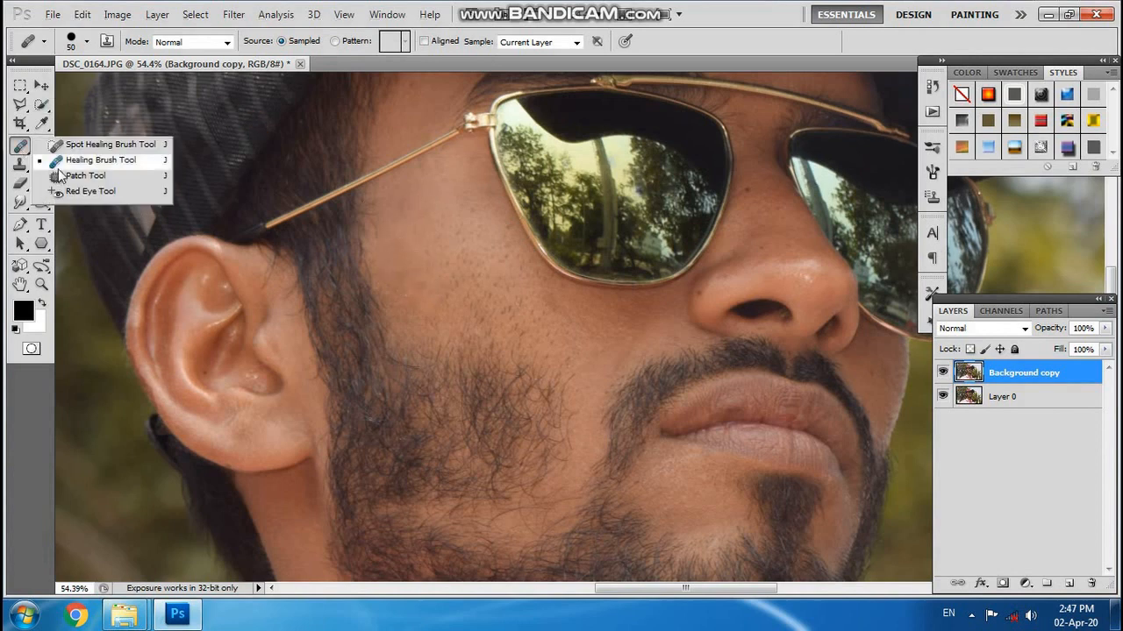
{"action": "left_click", "coordinate": [131, 178]}
{"action": "left_click_drag", "start_coordinate": [999, 371], "coordinate": [1072, 583]}
Patch the small blemishes on the cheek and below the near lens with clean skin nearby.
{"action": "left_click_drag", "start_coordinate": [413, 212], "coordinate": [401, 200]}
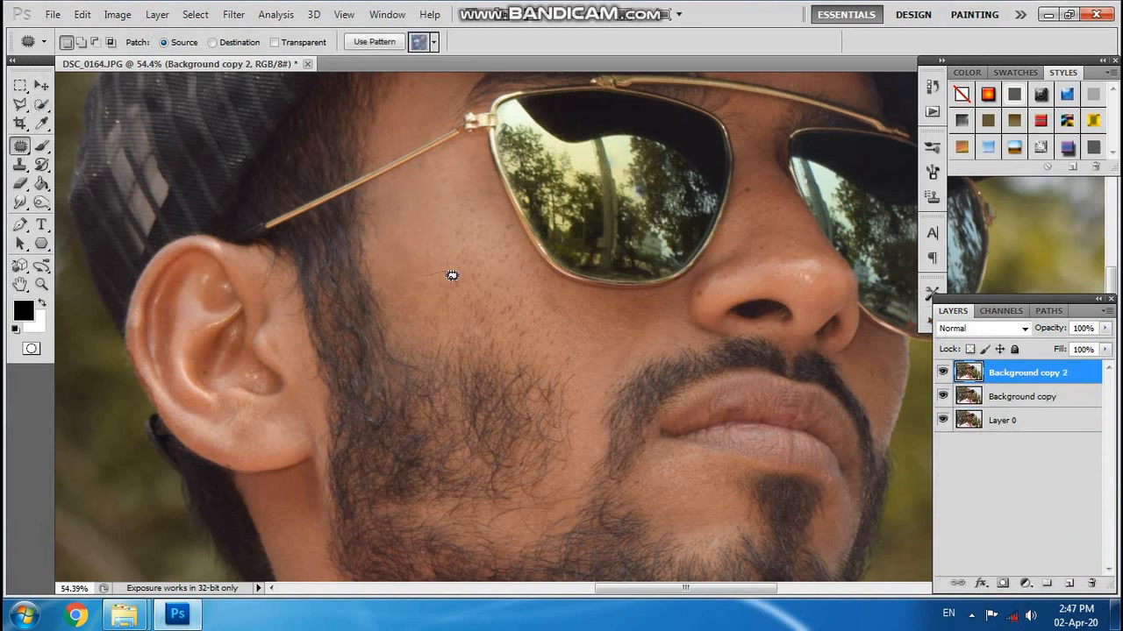
{"action": "left_click", "coordinate": [416, 272]}
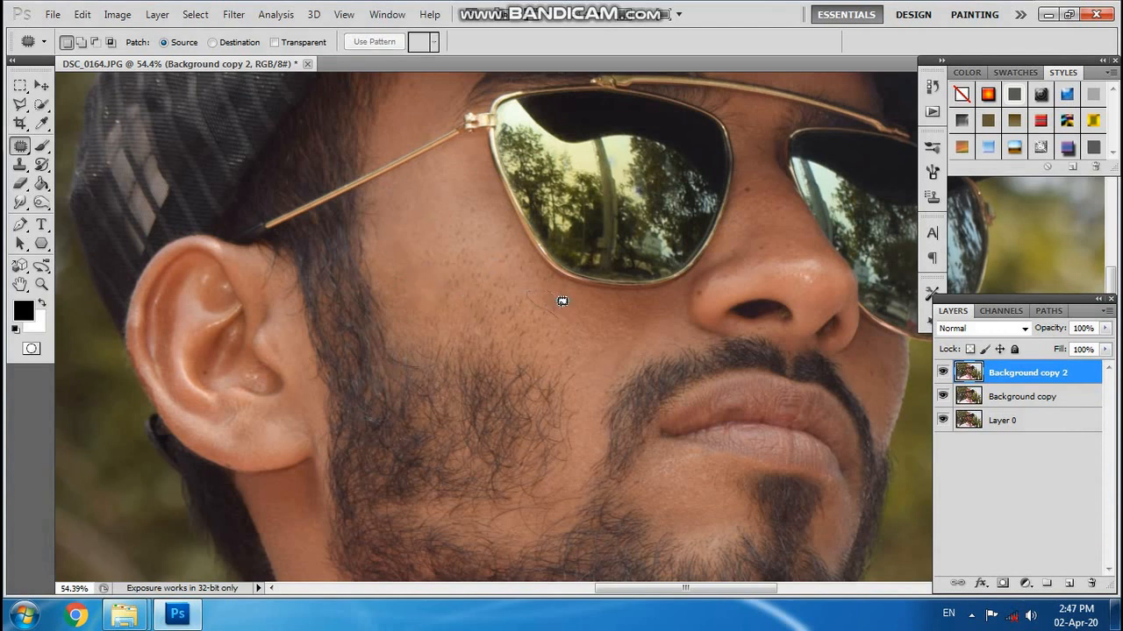
{"action": "left_click_drag", "start_coordinate": [551, 304], "coordinate": [553, 317]}
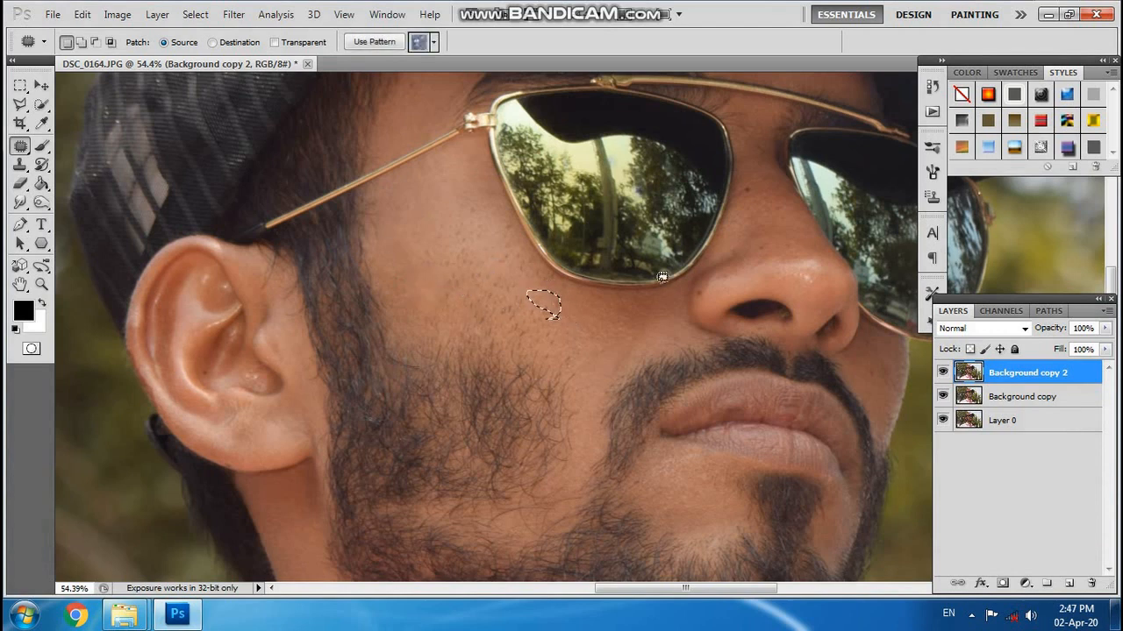
Patch out the dark mole on the bridge of the nose with clean neighbouring skin.
{"action": "left_click", "coordinate": [761, 206]}
{"action": "scroll", "coordinate": [765, 213], "scroll_direction": "up", "scroll_amount": 4}
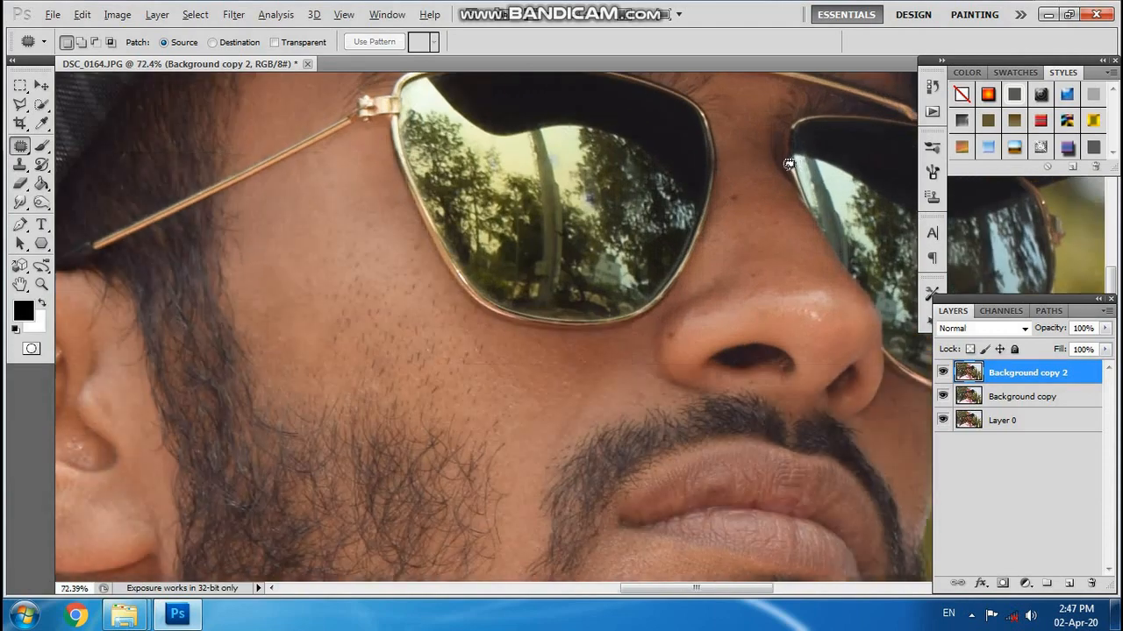
{"action": "left_click_drag", "start_coordinate": [722, 211], "coordinate": [752, 186]}
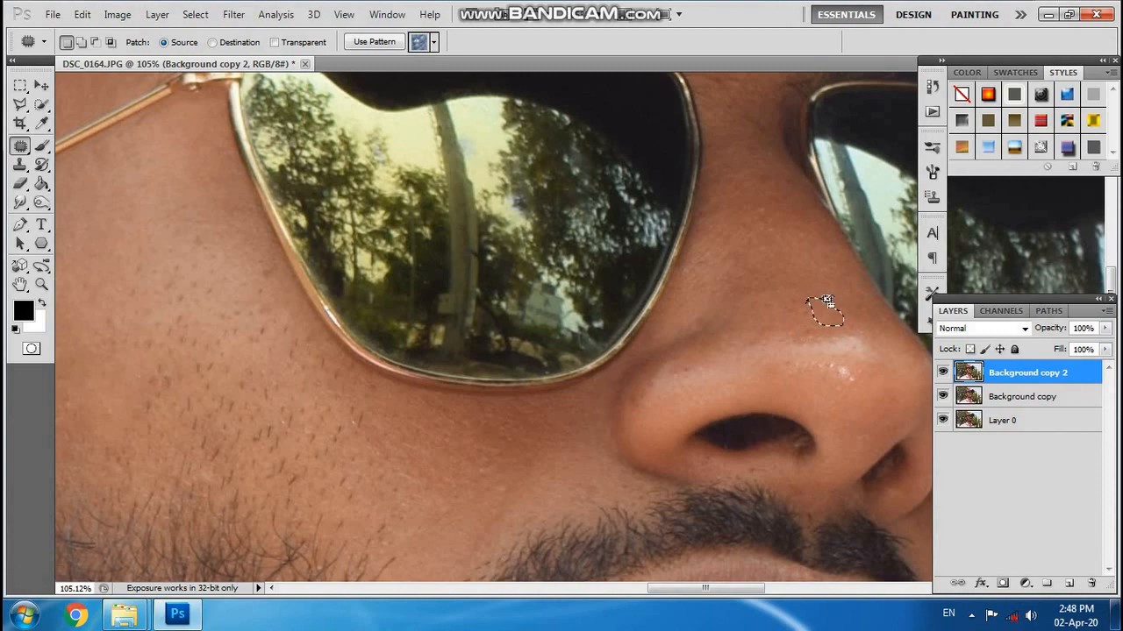
Patch the marks below the lower lip and on the neck with cleaner skin, and clear the selection.
{"action": "scroll", "coordinate": [826, 301], "scroll_direction": "down", "scroll_amount": 5}
{"action": "scroll", "coordinate": [772, 343], "scroll_direction": "up", "scroll_amount": 5}
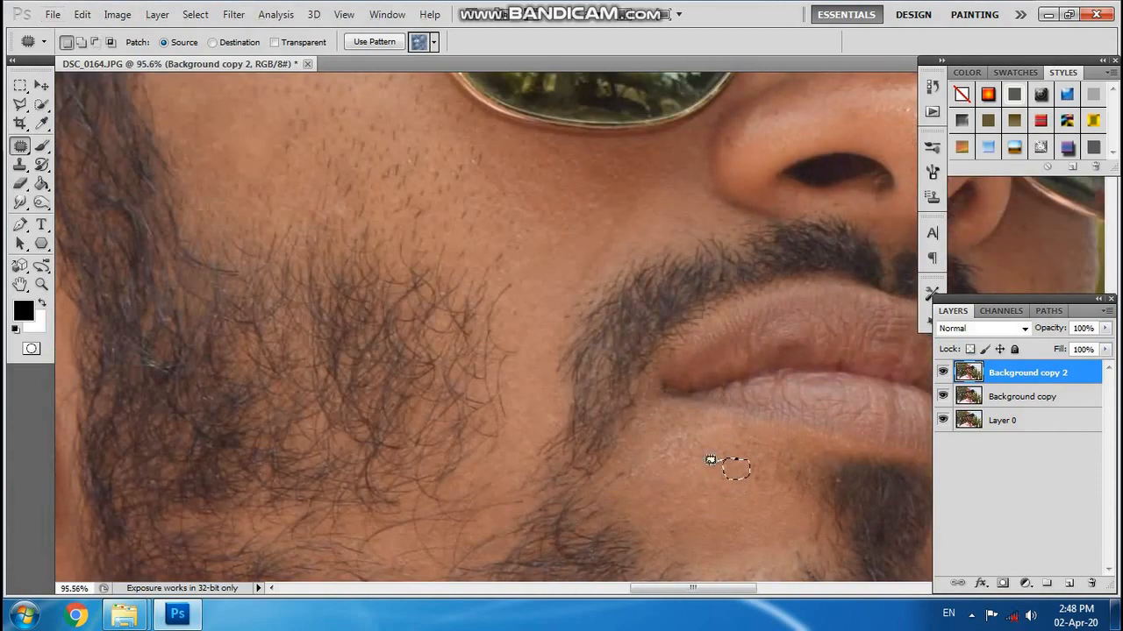
{"action": "scroll", "coordinate": [702, 456], "scroll_direction": "down", "scroll_amount": 6}
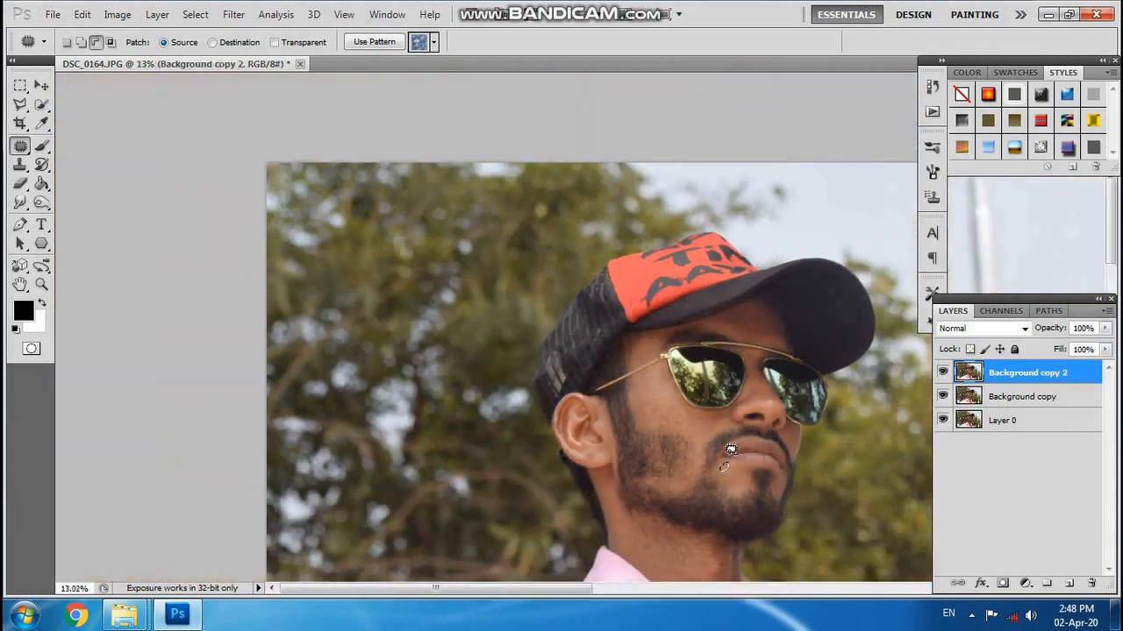
{"action": "scroll", "coordinate": [566, 439], "scroll_direction": "up", "scroll_amount": 5}
{"action": "scroll", "coordinate": [562, 383], "scroll_direction": "down", "scroll_amount": 5}
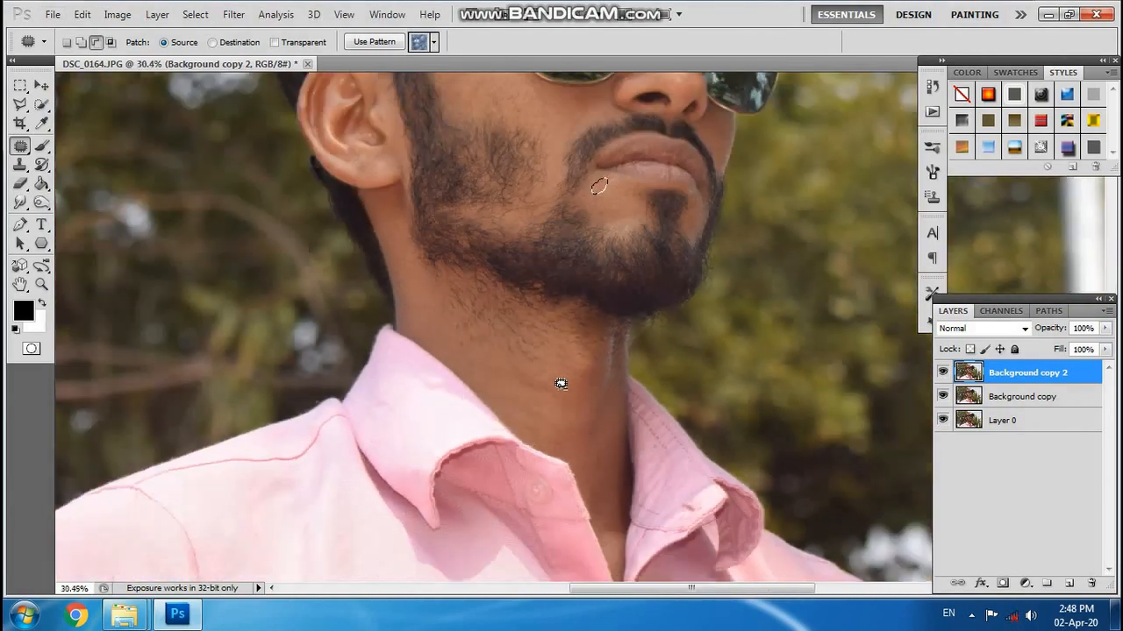
{"action": "scroll", "coordinate": [609, 477], "scroll_direction": "up", "scroll_amount": 6}
{"action": "left_click_drag", "start_coordinate": [580, 470], "coordinate": [583, 443]}
{"action": "left_click_drag", "start_coordinate": [606, 457], "coordinate": [635, 384]}
{"action": "key", "text": "ctrl+d"}
Rename the top layer, Background copy 2, as patch.
{"action": "scroll", "coordinate": [622, 411], "scroll_direction": "down", "scroll_amount": 6}
{"action": "scroll", "coordinate": [570, 165], "scroll_direction": "up", "scroll_amount": 3}
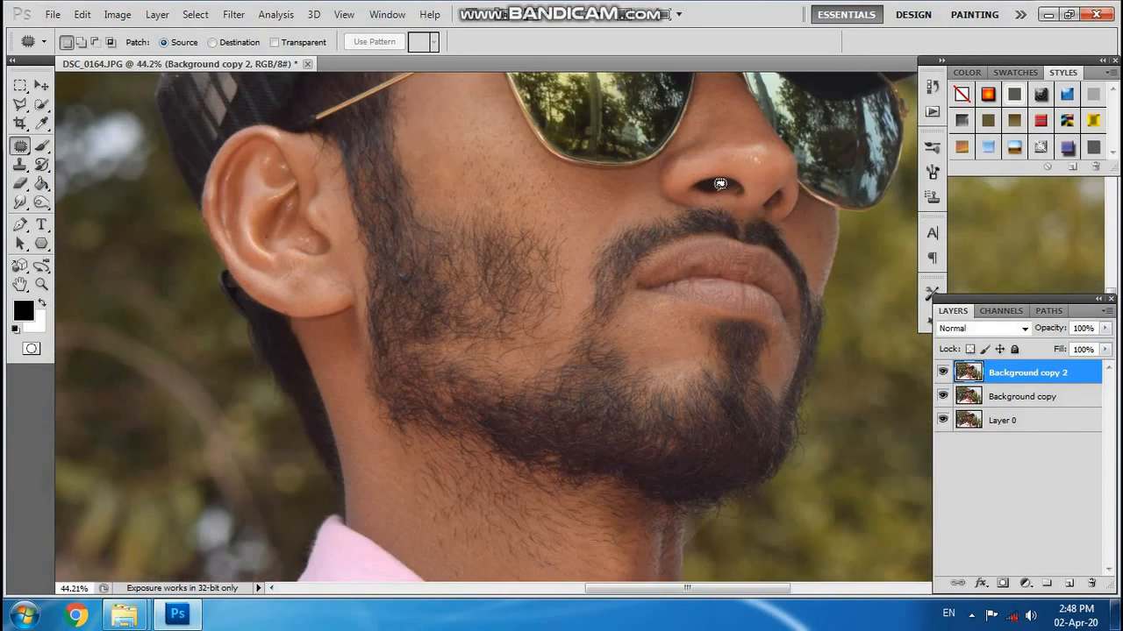
{"action": "scroll", "coordinate": [715, 167], "scroll_direction": "down", "scroll_amount": 4}
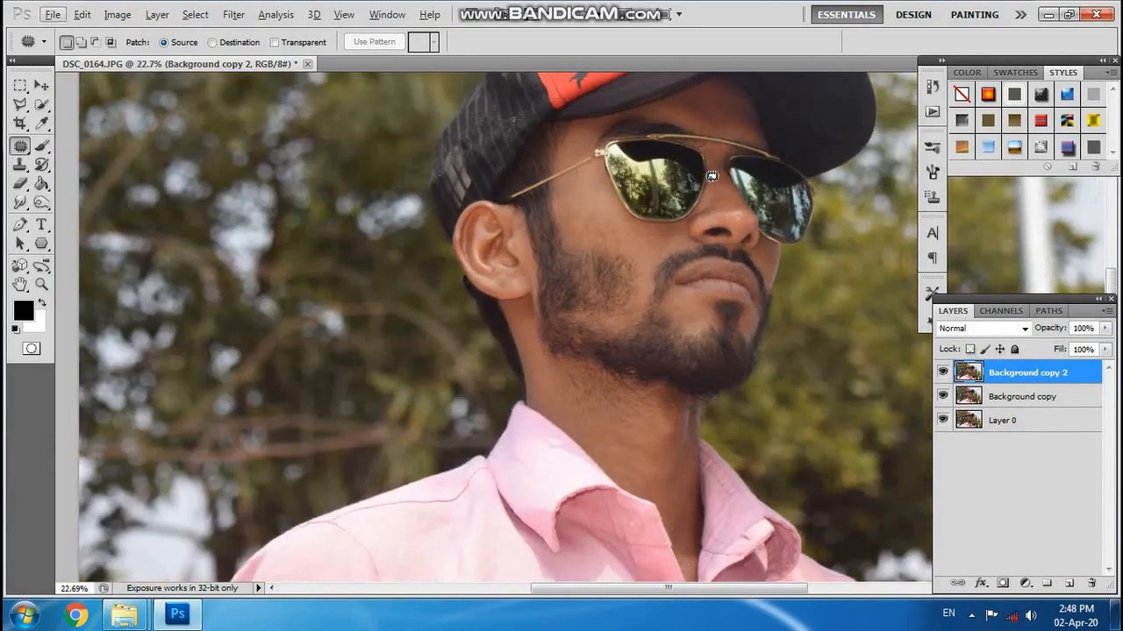
{"action": "scroll", "coordinate": [704, 191], "scroll_direction": "up", "scroll_amount": 1}
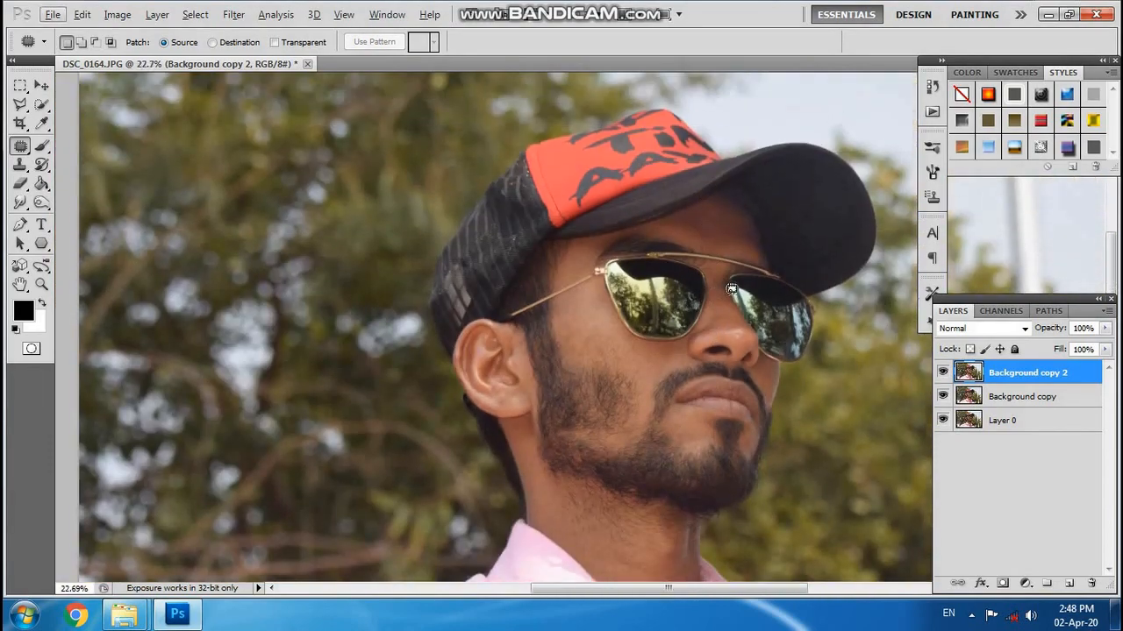
{"action": "double_click", "coordinate": [1042, 375]}
{"action": "type", "text": "patch"}
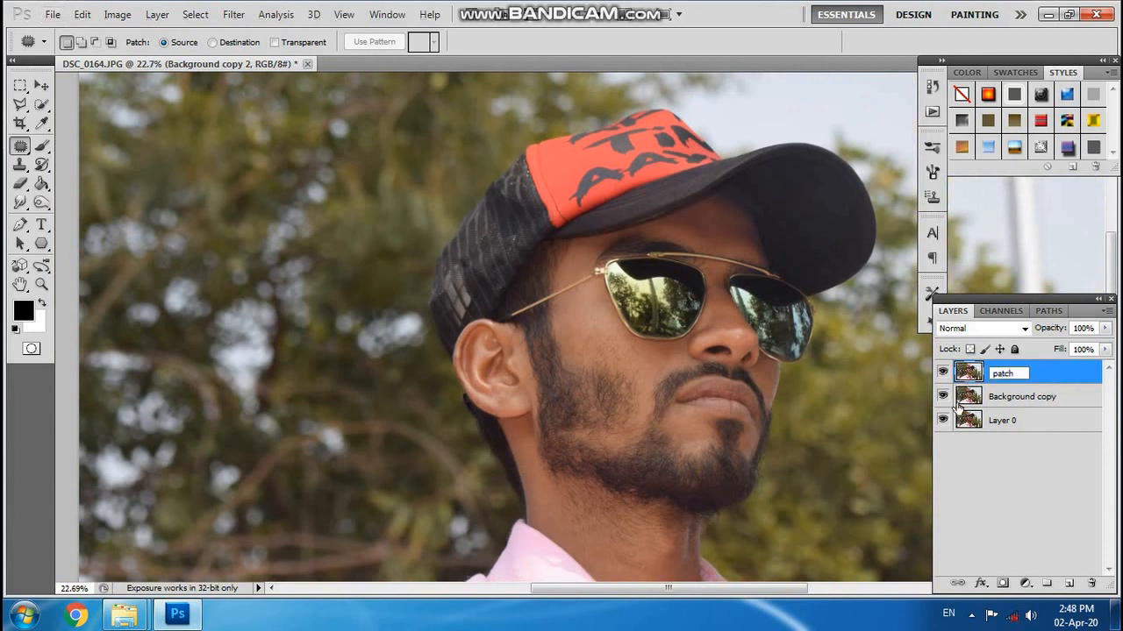
{"action": "key", "text": "Return"}
Duplicate the patch layer and rename the duplicate as smudge.
{"action": "left_click_drag", "start_coordinate": [1077, 371], "coordinate": [1068, 581]}
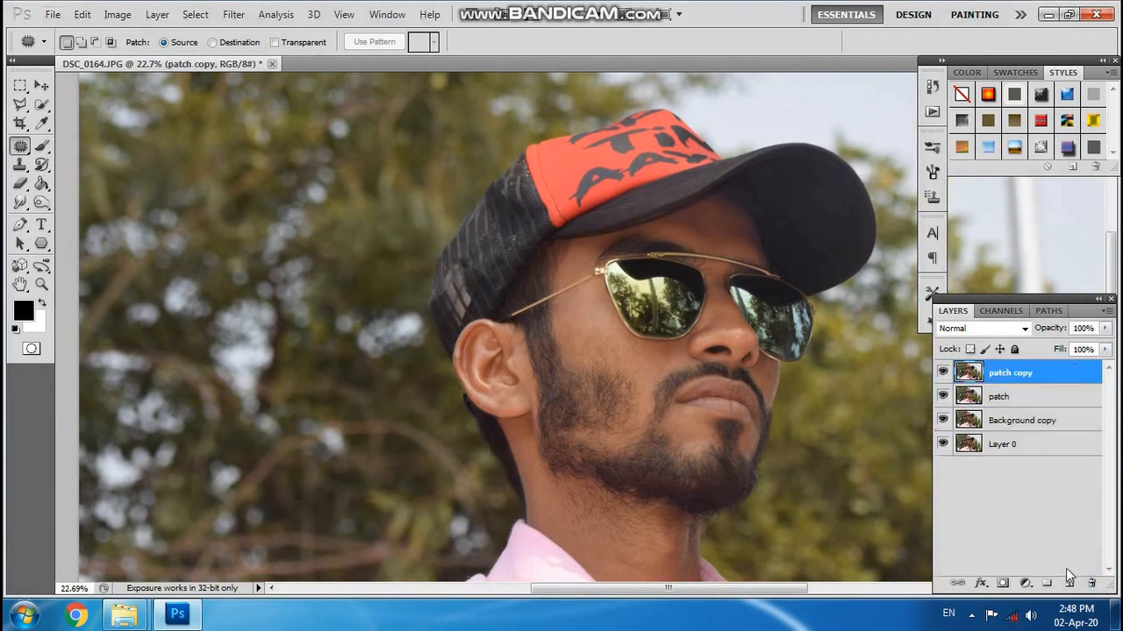
{"action": "key", "text": "s"}
{"action": "key", "text": "m"}
{"action": "key", "text": "u"}
{"action": "key", "text": "d"}
{"action": "key", "text": "g"}
{"action": "key", "text": "e"}
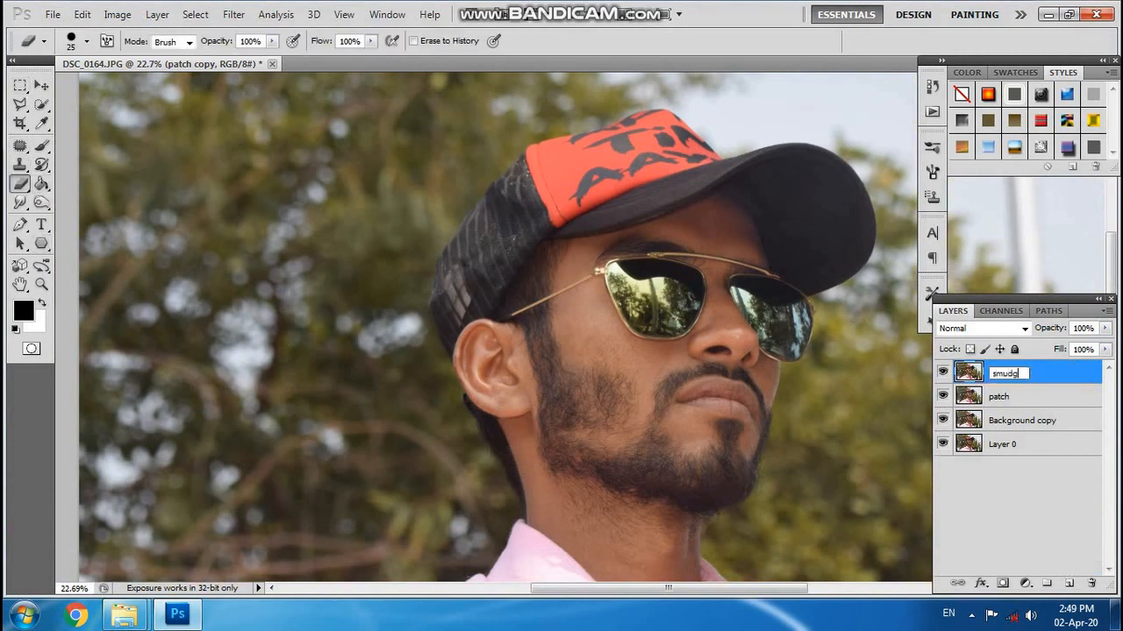
{"action": "key", "text": "Return"}
Switch to the Mixer Brush and smooth the forehead skin above the sunglasses with the brush size set to 90.
{"action": "scroll", "coordinate": [652, 300], "scroll_direction": "up", "scroll_amount": 3}
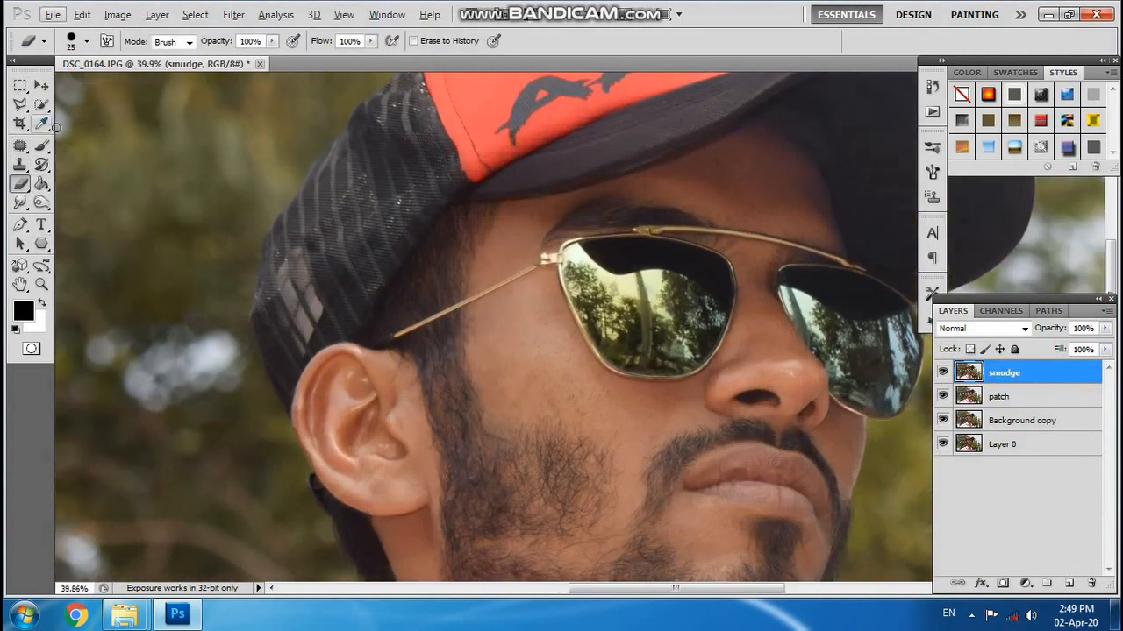
{"action": "left_click", "coordinate": [42, 144]}
{"action": "left_click", "coordinate": [105, 193]}
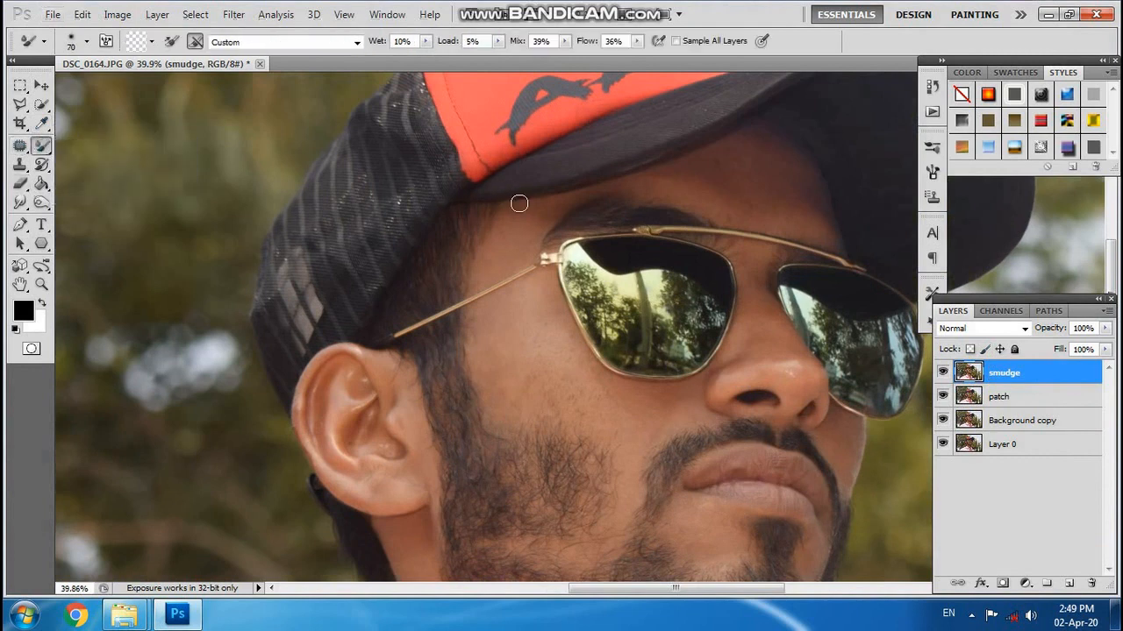
{"action": "scroll", "coordinate": [518, 203], "scroll_direction": "up", "scroll_amount": 4}
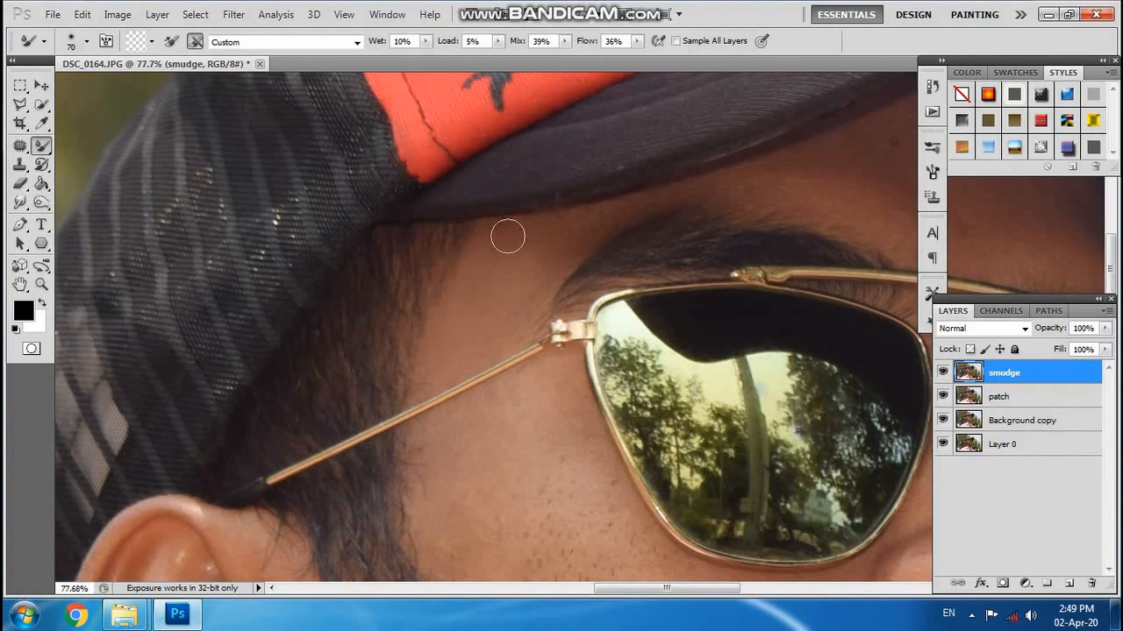
{"action": "left_click_drag", "start_coordinate": [735, 588], "coordinate": [800, 588]}
{"action": "key", "text": "bracketright"}
{"action": "key", "text": "bracketright"}
{"action": "key", "text": "bracketright"}
{"action": "key", "text": "bracketright"}
{"action": "key", "text": "bracketright"}
{"action": "key", "text": "bracketright"}
{"action": "key", "text": "bracketleft"}
{"action": "key", "text": "bracketleft"}
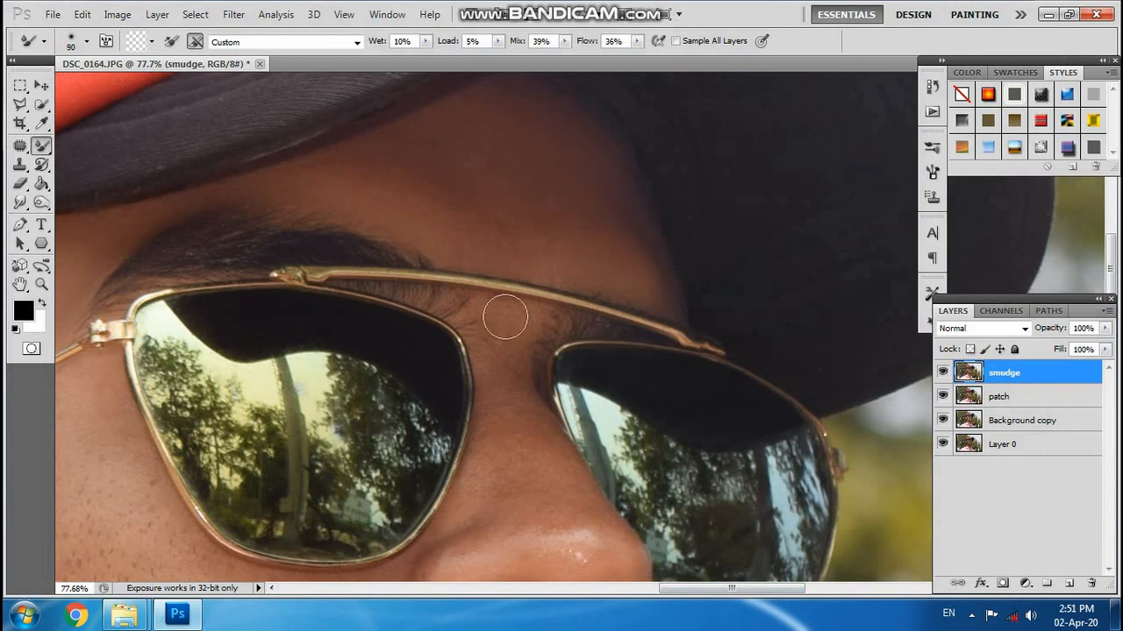
Smooth the skin on the nose and its tip with the Mixer Brush at size 80.
{"action": "scroll", "coordinate": [481, 484], "scroll_direction": "down", "scroll_amount": 3}
{"action": "key", "text": "bracketleft"}
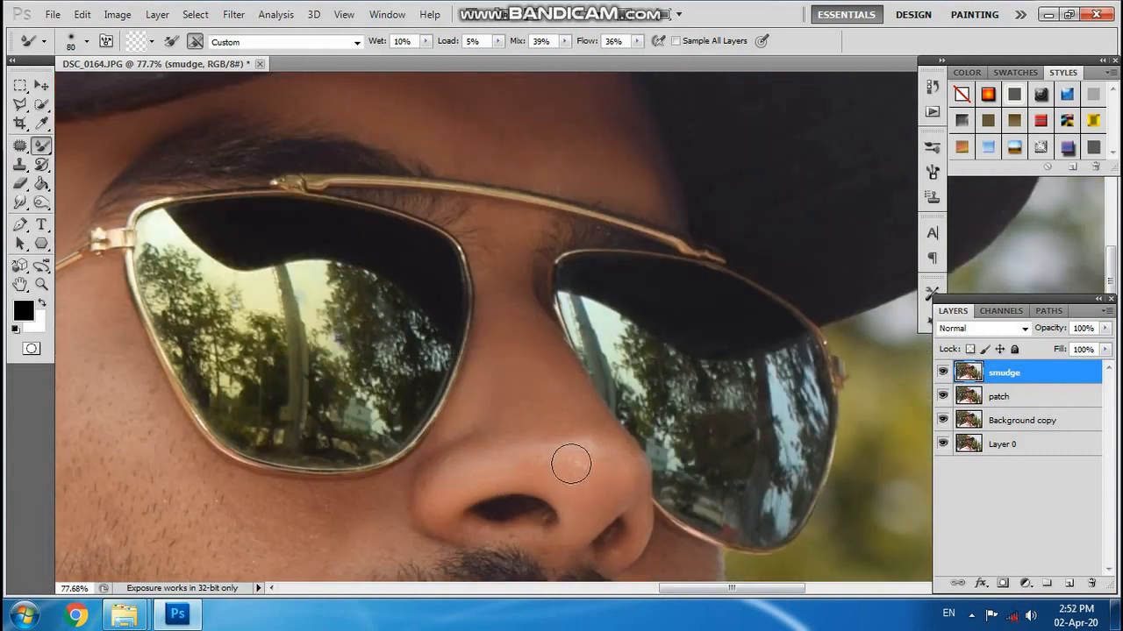
{"action": "left_click_drag", "start_coordinate": [571, 464], "coordinate": [586, 459]}
{"action": "key", "text": "bracketleft"}
{"action": "key", "text": "bracketleft"}
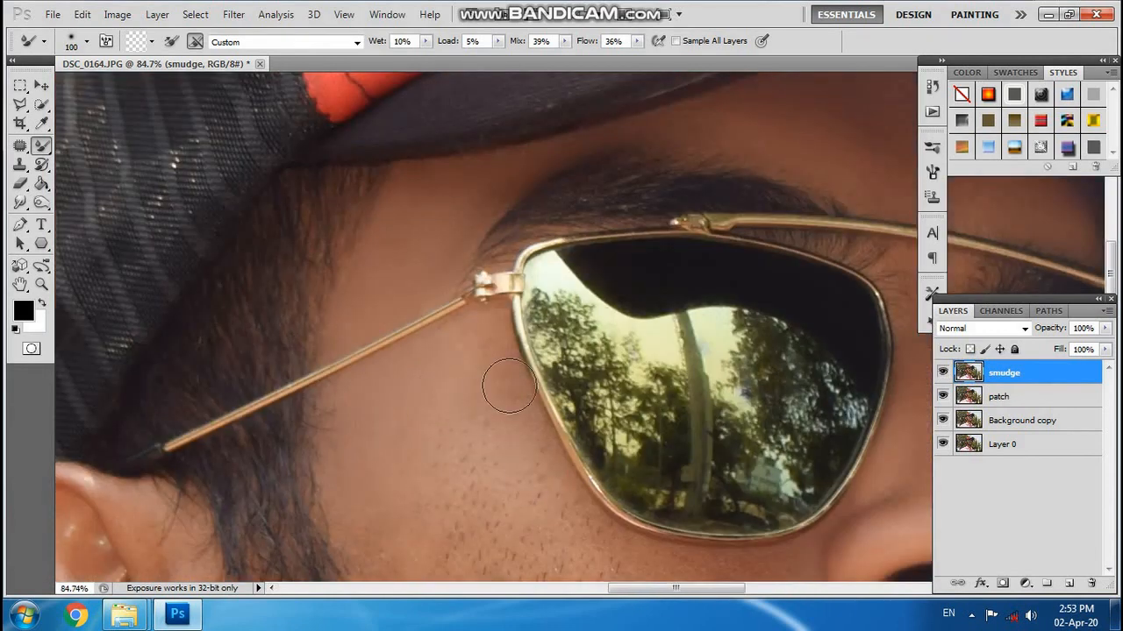
Smooth the temple and cheek between the near lens and the beard with the Mixer Brush at size 100.
{"action": "scroll", "coordinate": [483, 413], "scroll_direction": "down", "scroll_amount": 3}
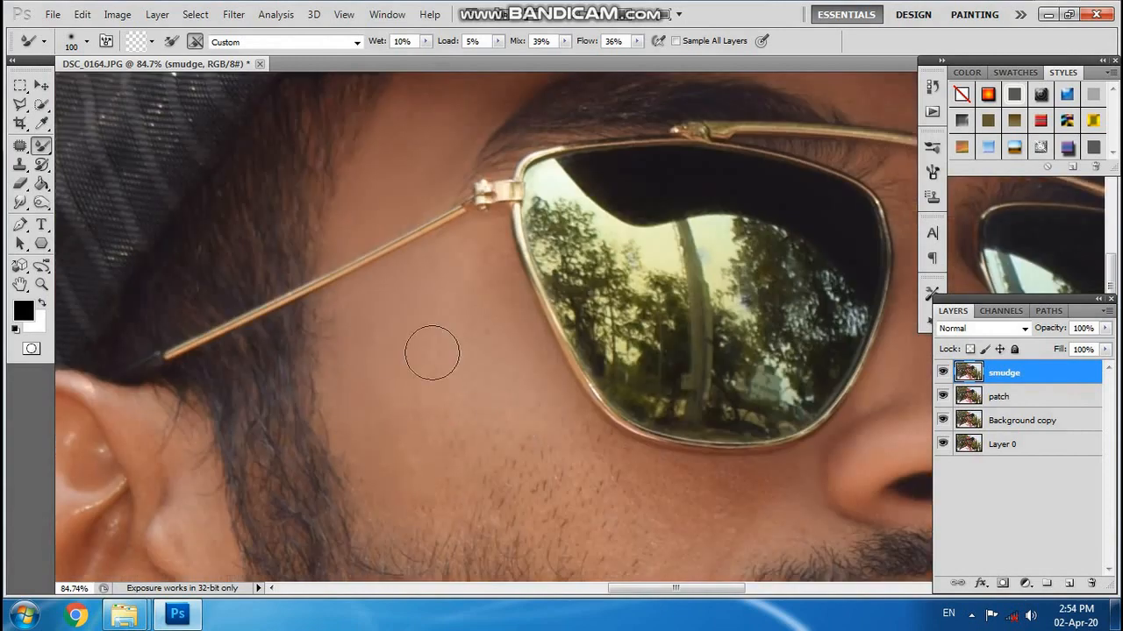
{"action": "scroll", "coordinate": [701, 460], "scroll_direction": "down", "scroll_amount": 3}
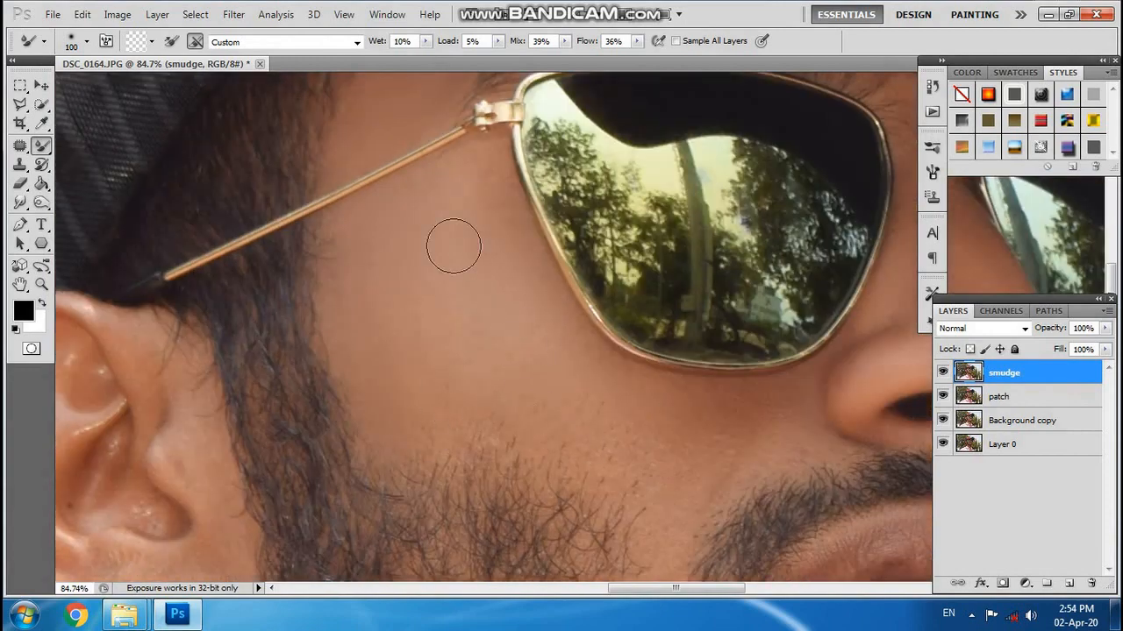
{"action": "scroll", "coordinate": [596, 451], "scroll_direction": "down", "scroll_amount": 8}
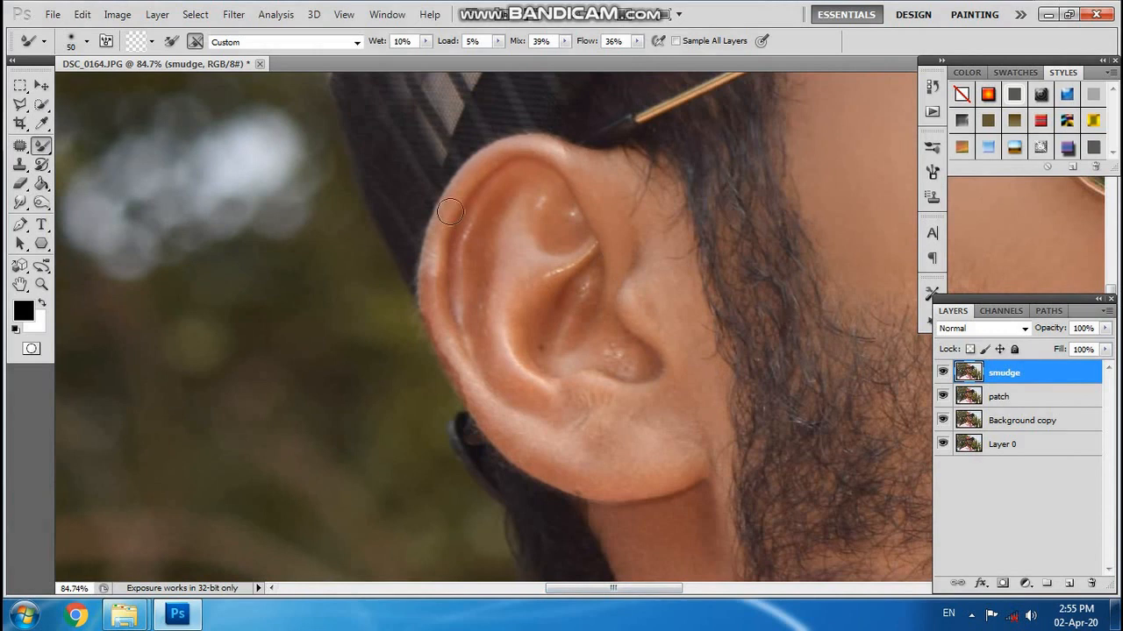
{"action": "left_click_drag", "start_coordinate": [434, 274], "coordinate": [458, 361]}
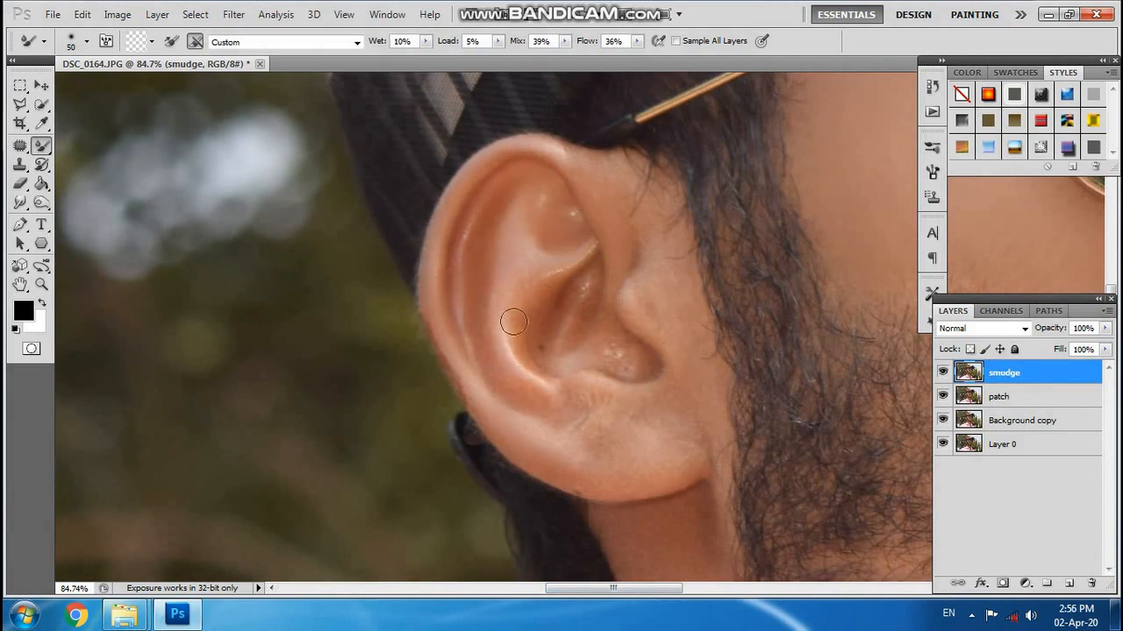
Smooth the ear with the Mixer Brush at size 50 and the skin just below the earlobe at size 70.
{"action": "mouse_move", "coordinate": [513, 322]}
{"action": "left_mouse_down"}
{"action": "mouse_move", "coordinate": [564, 321]}
{"action": "mouse_move", "coordinate": [587, 381]}
{"action": "left_mouse_up"}
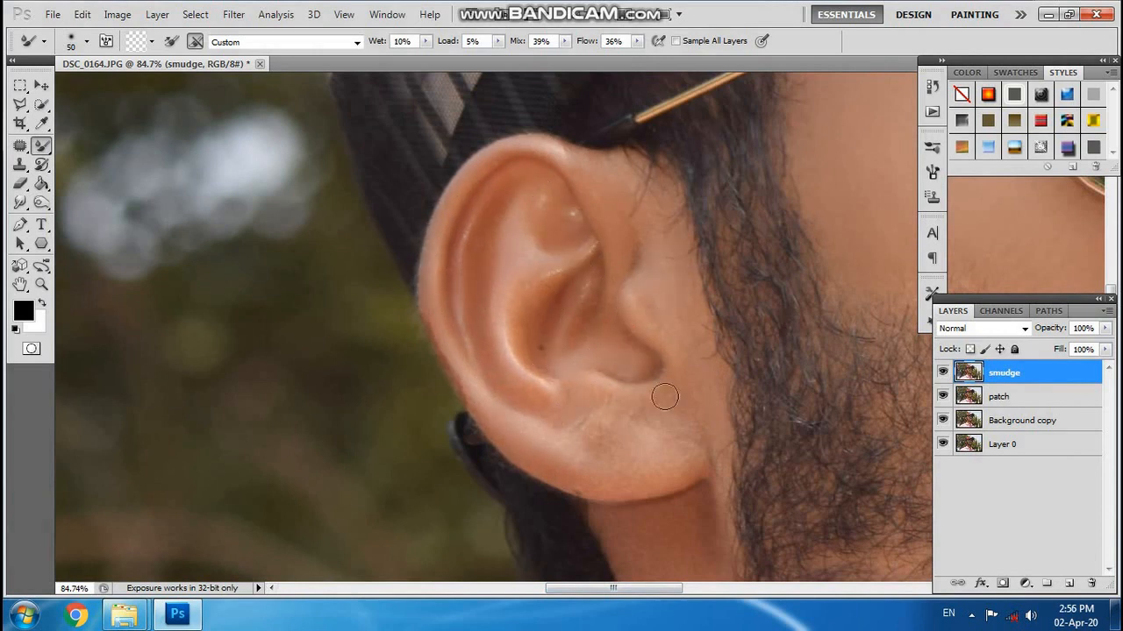
{"action": "mouse_move", "coordinate": [664, 397]}
{"action": "left_mouse_down"}
{"action": "mouse_move", "coordinate": [504, 399]}
{"action": "mouse_move", "coordinate": [694, 458]}
{"action": "mouse_move", "coordinate": [618, 424]}
{"action": "left_mouse_up"}
{"action": "key", "text": "bracketright"}
{"action": "key", "text": "bracketright"}
{"action": "key", "text": "bracketright"}
{"action": "key", "text": "bracketright"}
{"action": "scroll", "coordinate": [702, 201], "scroll_direction": "down", "scroll_amount": 3}
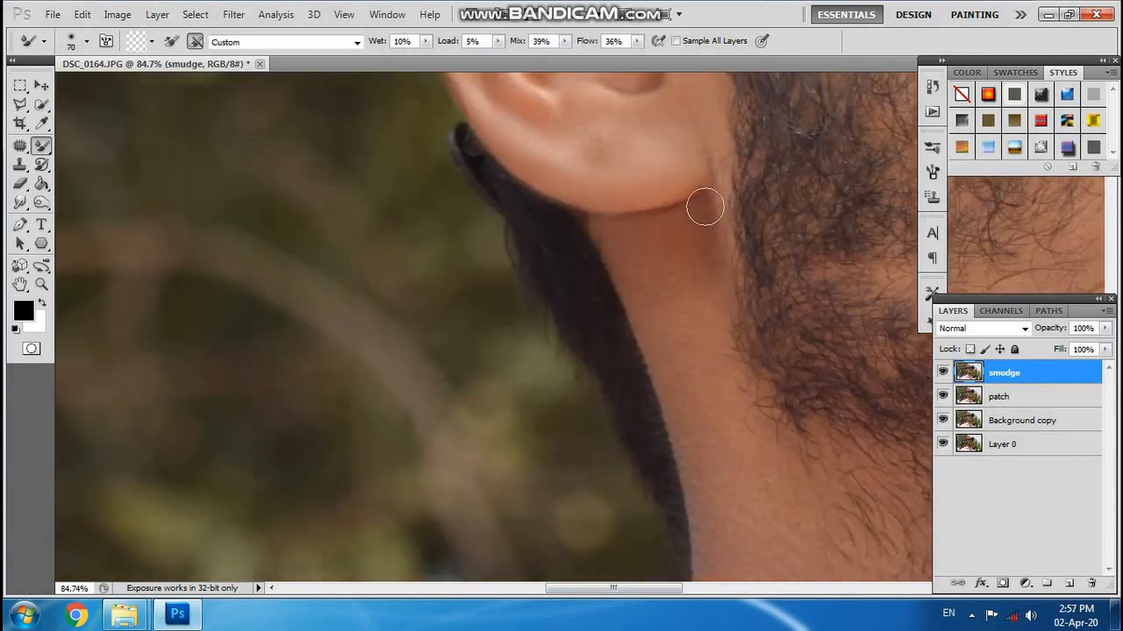
Smooth the side of the neck between the beard and the shirt collar, enlarging the Mixer Brush to size 100.
{"action": "scroll", "coordinate": [657, 263], "scroll_direction": "down", "scroll_amount": 1}
{"action": "scroll", "coordinate": [689, 430], "scroll_direction": "down", "scroll_amount": 2}
{"action": "left_click_drag", "start_coordinate": [649, 589], "coordinate": [709, 591]}
{"action": "key", "text": "bracketleft"}
{"action": "key", "text": "bracketleft"}
{"action": "scroll", "coordinate": [446, 500], "scroll_direction": "down", "scroll_amount": 3}
{"action": "key", "text": "bracketright"}
{"action": "key", "text": "bracketright"}
{"action": "key", "text": "bracketright"}
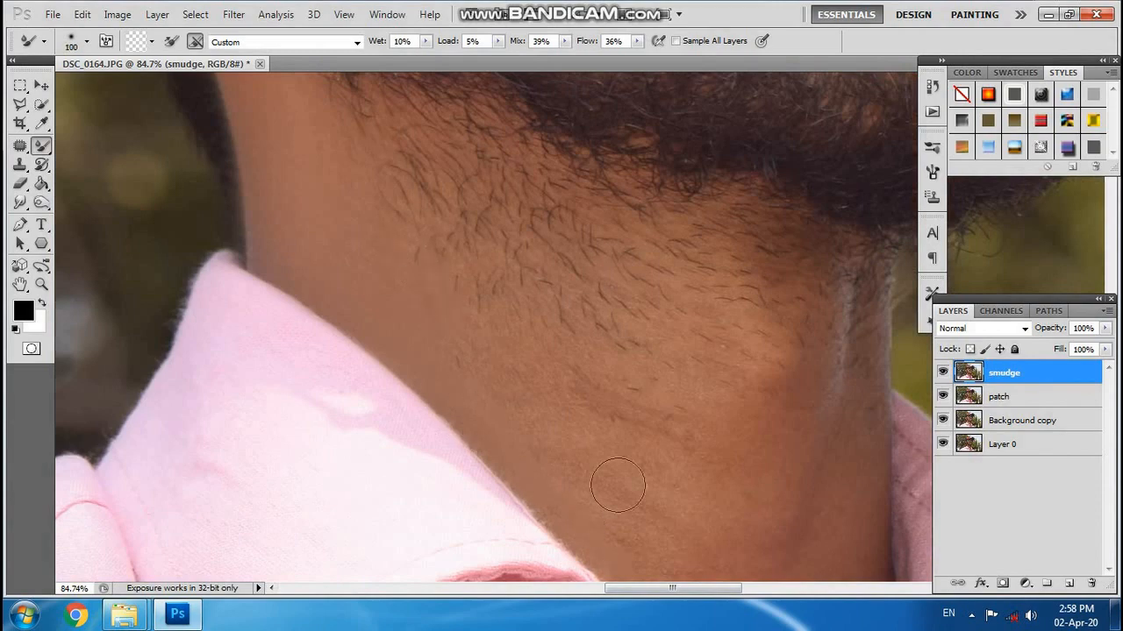
Smooth the lower neck down into the collar opening, reducing the Mixer Brush to size 80.
{"action": "scroll", "coordinate": [680, 456], "scroll_direction": "down", "scroll_amount": 2}
{"action": "scroll", "coordinate": [828, 413], "scroll_direction": "down", "scroll_amount": 4}
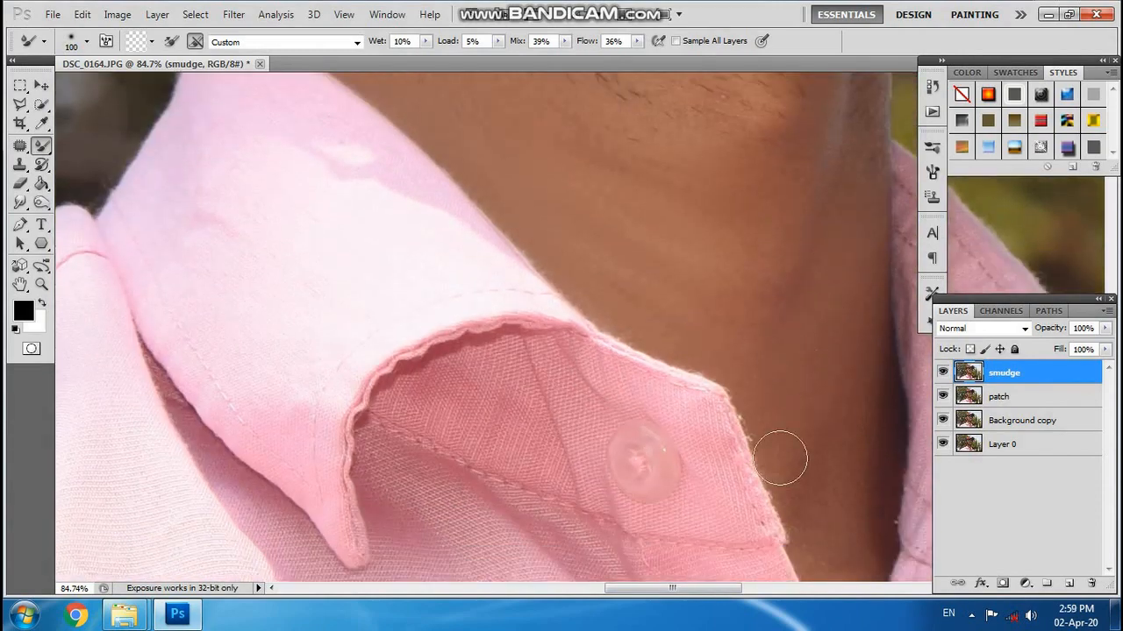
{"action": "scroll", "coordinate": [811, 526], "scroll_direction": "down", "scroll_amount": 5}
{"action": "key", "text": "bracketleft"}
{"action": "key", "text": "bracketleft"}
Smooth the bare skin between the lower lip and the chin beard with the Mixer Brush at size 70.
{"action": "scroll", "coordinate": [867, 473], "scroll_direction": "down", "scroll_amount": 6}
{"action": "scroll", "coordinate": [889, 190], "scroll_direction": "up", "scroll_amount": 5}
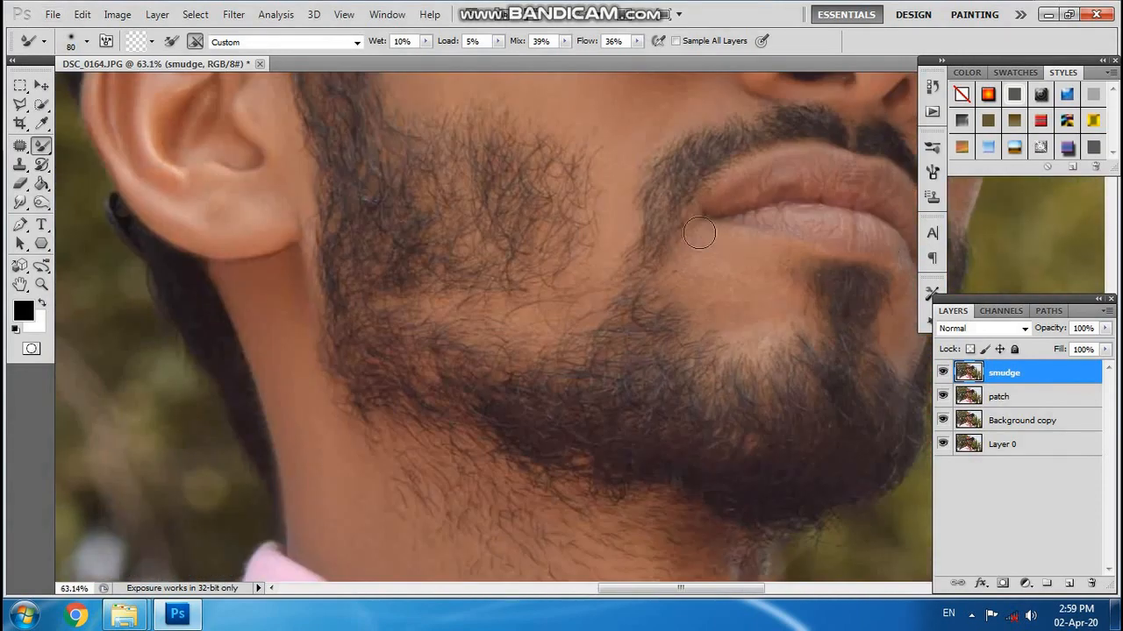
{"action": "key", "text": "bracketleft"}
{"action": "key", "text": "bracketleft"}
{"action": "key", "text": "bracketright"}
{"action": "scroll", "coordinate": [673, 305], "scroll_direction": "right", "scroll_amount": 3}
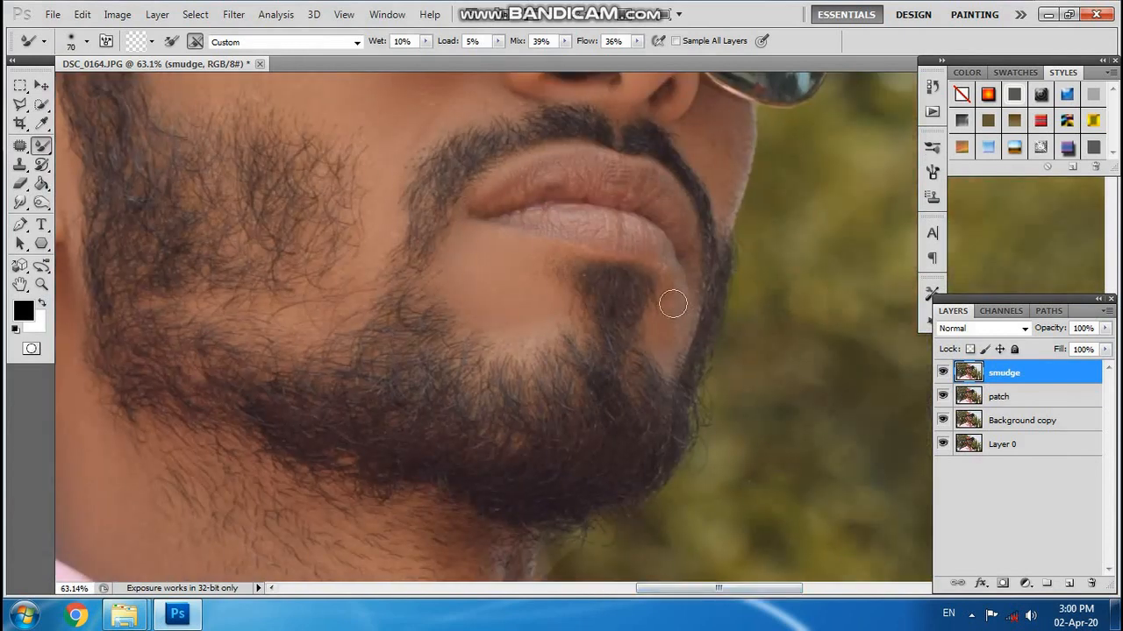
Smooth the texture of the upper and lower lips, reducing the Mixer Brush to size 30.
{"action": "mouse_move", "coordinate": [517, 193]}
{"action": "left_mouse_down"}
{"action": "mouse_move", "coordinate": [619, 190]}
{"action": "mouse_move", "coordinate": [672, 217]}
{"action": "left_mouse_up"}
{"action": "key", "text": "bracketleft"}
{"action": "key", "text": "bracketleft"}
{"action": "key", "text": "bracketleft"}
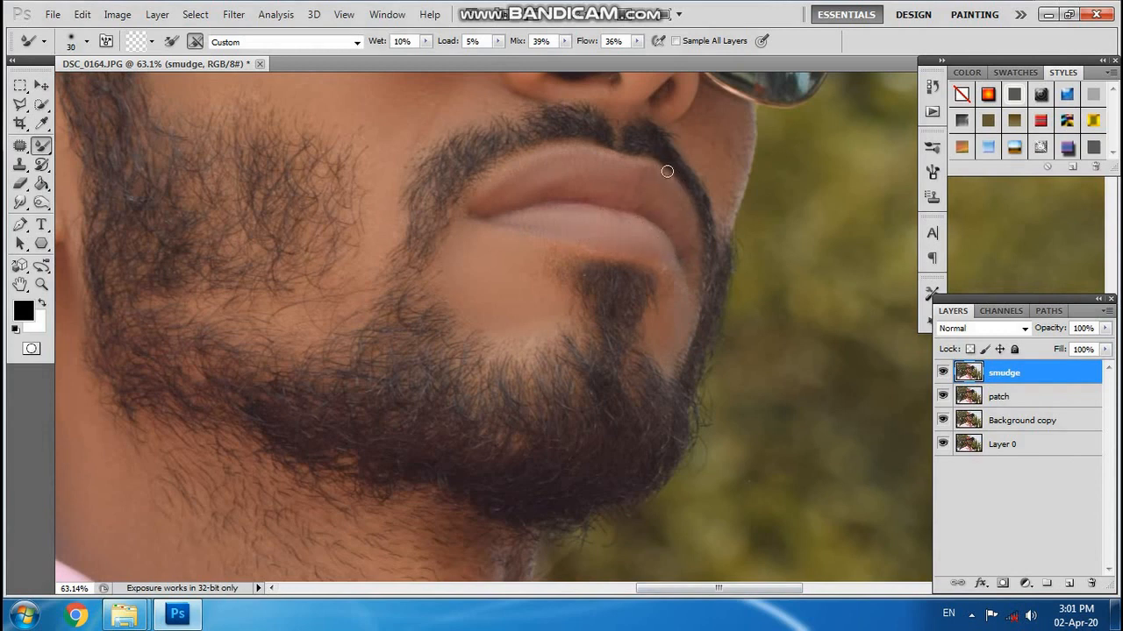
Smooth the strip of far cheek beside the moustache, below the far lens, with the Mixer Brush at sizes 45 and 40.
{"action": "scroll", "coordinate": [655, 155], "scroll_direction": "up", "scroll_amount": 4}
{"action": "key", "text": "bracketright"}
{"action": "key", "text": "bracketright"}
{"action": "key", "text": "bracketright"}
{"action": "key", "text": "bracketright"}
{"action": "key", "text": "bracketright"}
{"action": "key", "text": "bracketright"}
{"action": "key", "text": "bracketleft"}
{"action": "key", "text": "bracketleft"}
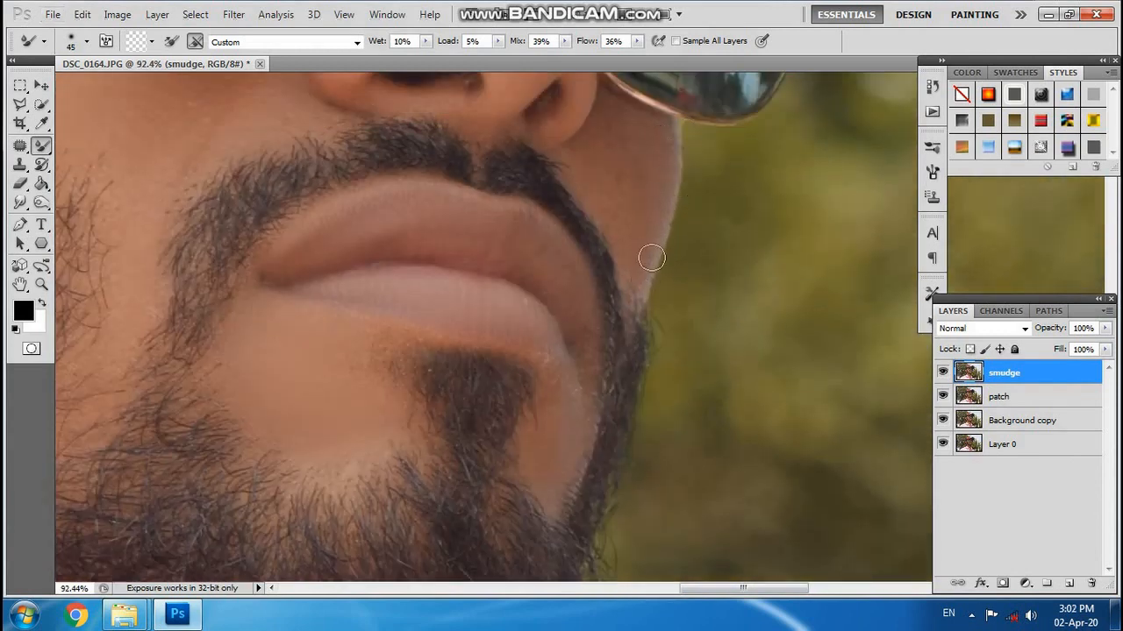
{"action": "key", "text": "bracketleft"}
Stamp the visible layers into a new layer above smudge and name it raw.
{"action": "scroll", "coordinate": [483, 293], "scroll_direction": "down", "scroll_amount": 15}
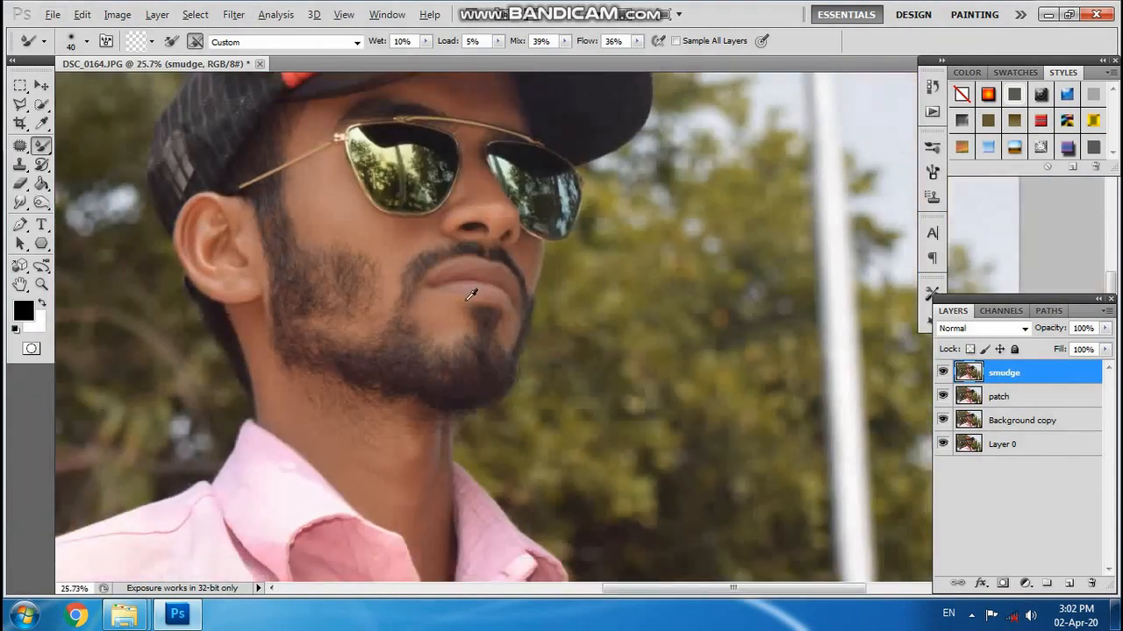
{"action": "scroll", "coordinate": [605, 307], "scroll_direction": "up", "scroll_amount": 1}
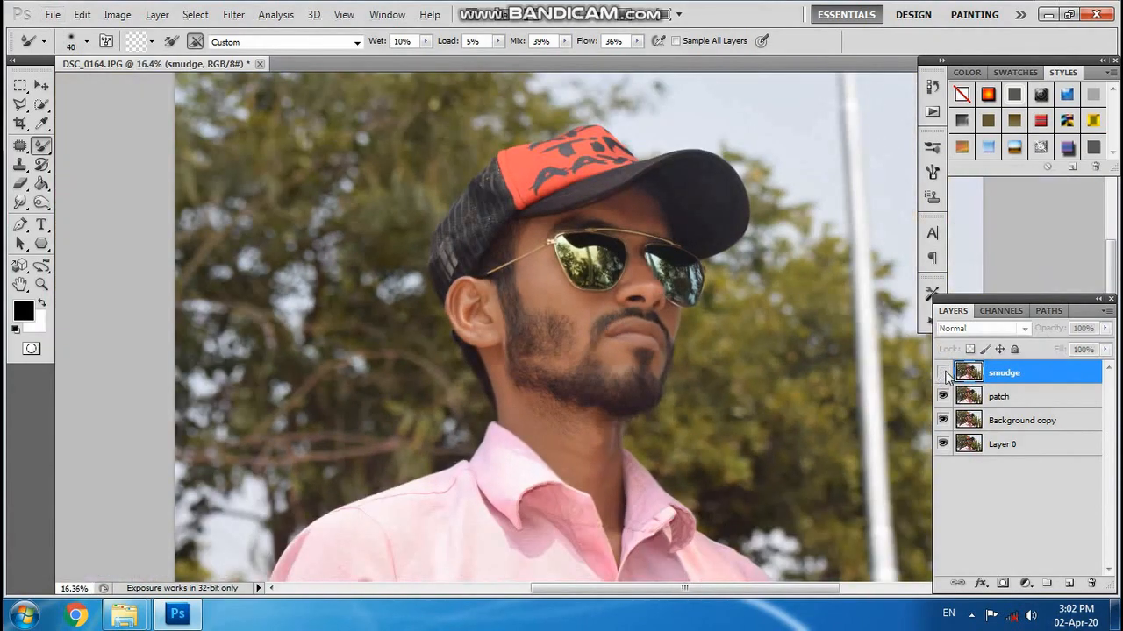
{"action": "scroll", "coordinate": [614, 322], "scroll_direction": "up", "scroll_amount": 2}
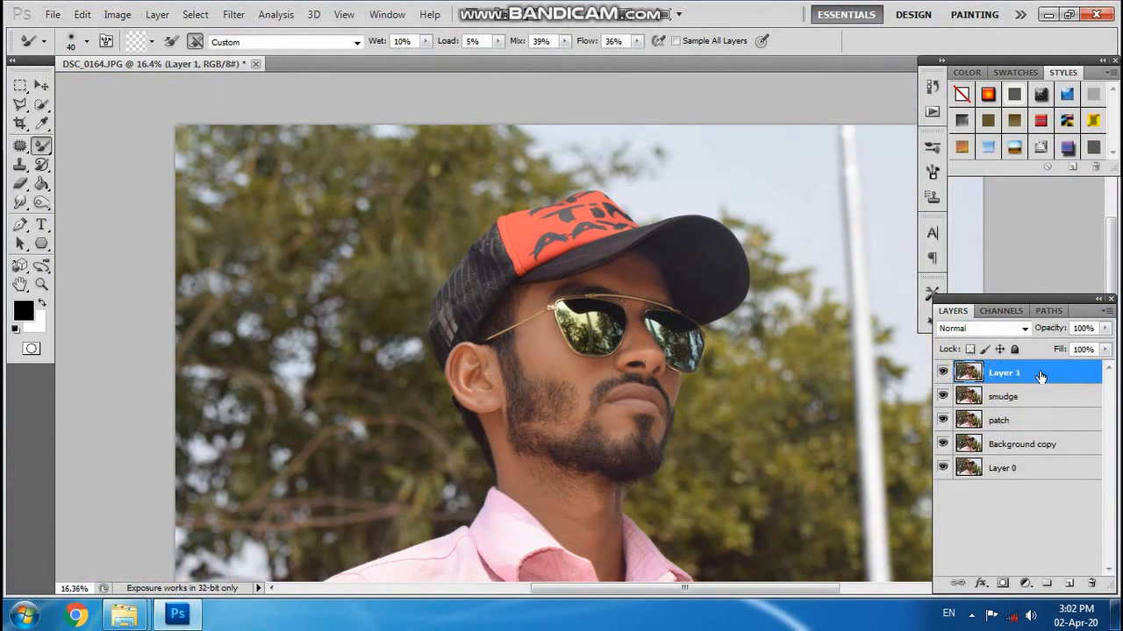
{"action": "double_click", "coordinate": [1005, 373]}
{"action": "type", "text": "raw"}
{"action": "key", "text": "Return"}
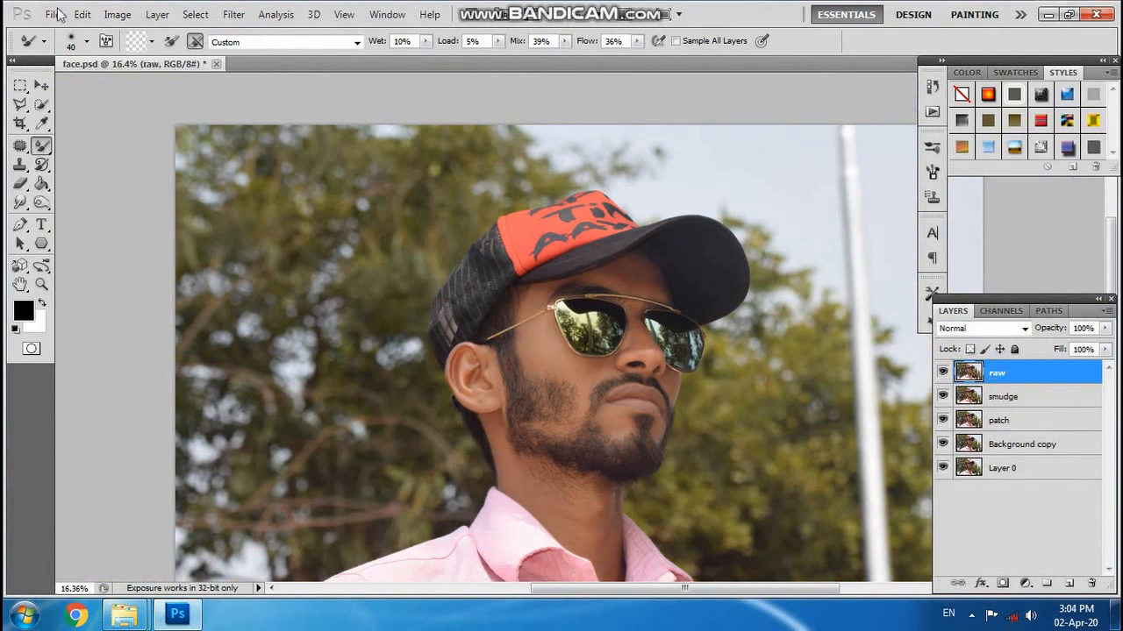
Open the raw layer in Camera Raw with the MutualGrid Camera Raw script.
{"action": "left_click", "coordinate": [53, 14]}
{"action": "mouse_move", "coordinate": [153, 417]}
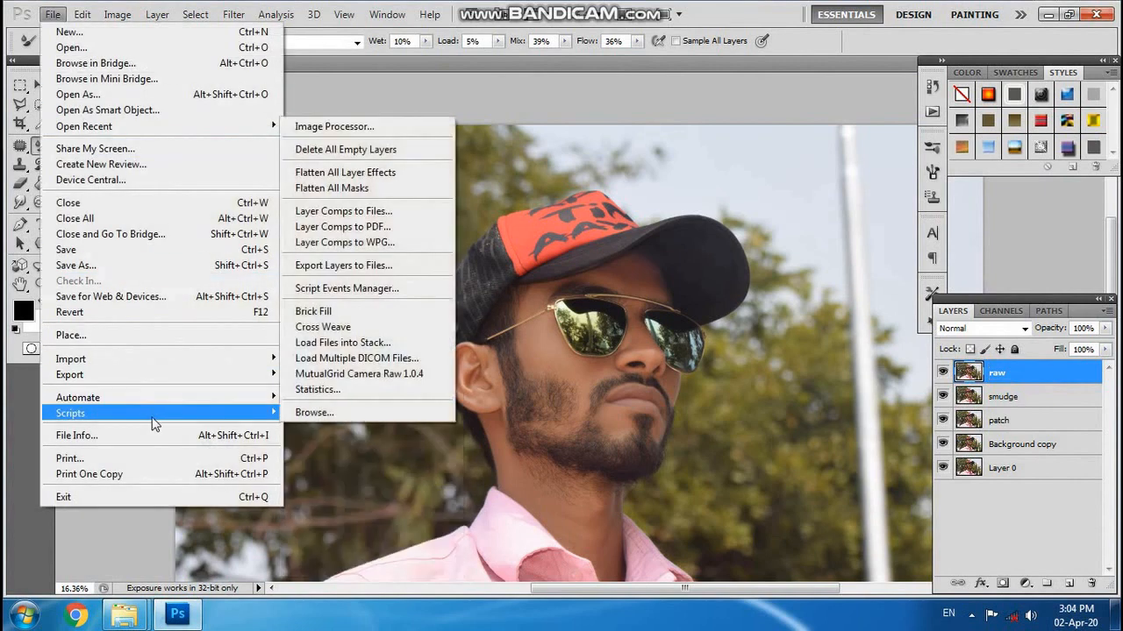
{"action": "left_click", "coordinate": [410, 376]}
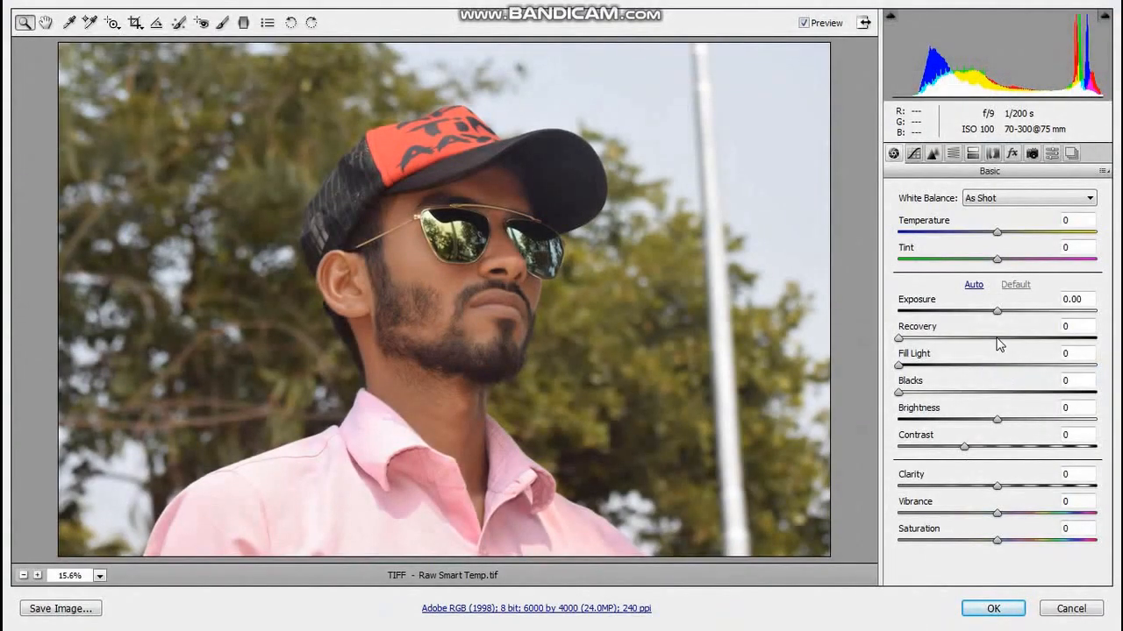
Set Temperature -10, Tint +3, Exposure +0.05, Recovery and Fill Light 5, Blacks 11, Contrast +18, Clarity +10 and Saturation -1.
{"action": "left_click_drag", "start_coordinate": [1009, 231], "coordinate": [1003, 312]}
{"action": "left_click_drag", "start_coordinate": [898, 338], "coordinate": [921, 404]}
{"action": "left_click_drag", "start_coordinate": [965, 450], "coordinate": [997, 570]}
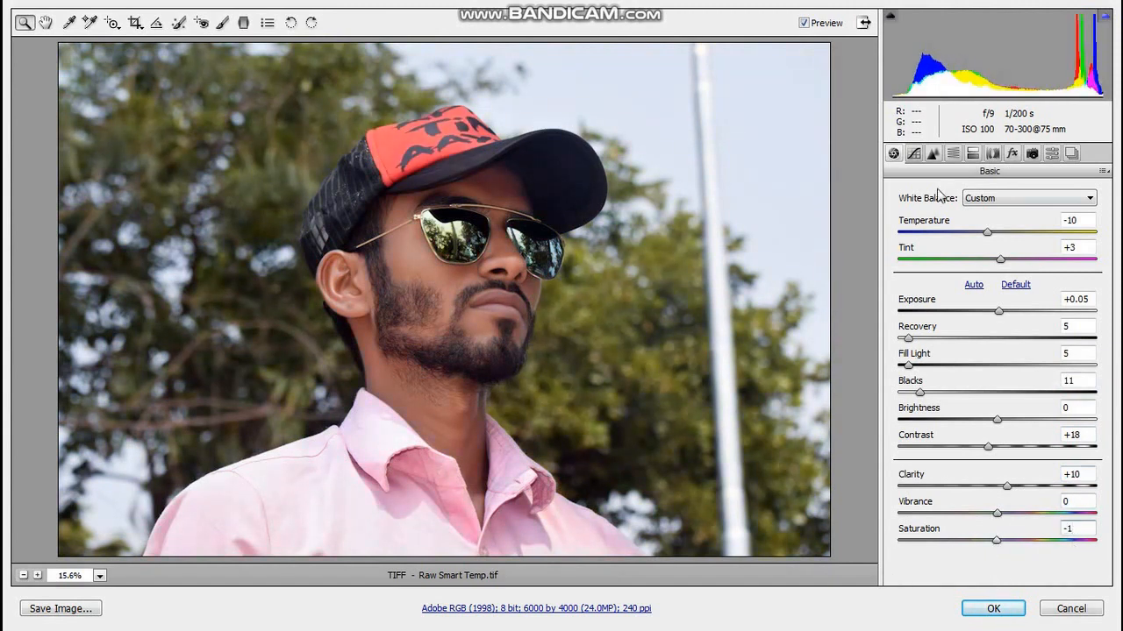
Set the parametric tone curve to Highlights +1, Lights +2 and Darks +2.
{"action": "left_click", "coordinate": [913, 152]}
{"action": "mouse_move", "coordinate": [996, 476]}
{"action": "left_mouse_down"}
{"action": "mouse_move", "coordinate": [1044, 476]}
{"action": "mouse_move", "coordinate": [996, 487]}
{"action": "mouse_move", "coordinate": [934, 464]}
{"action": "mouse_move", "coordinate": [1014, 459]}
{"action": "mouse_move", "coordinate": [997, 466]}
{"action": "left_mouse_up"}
{"action": "left_click_drag", "start_coordinate": [1002, 511], "coordinate": [998, 537]}
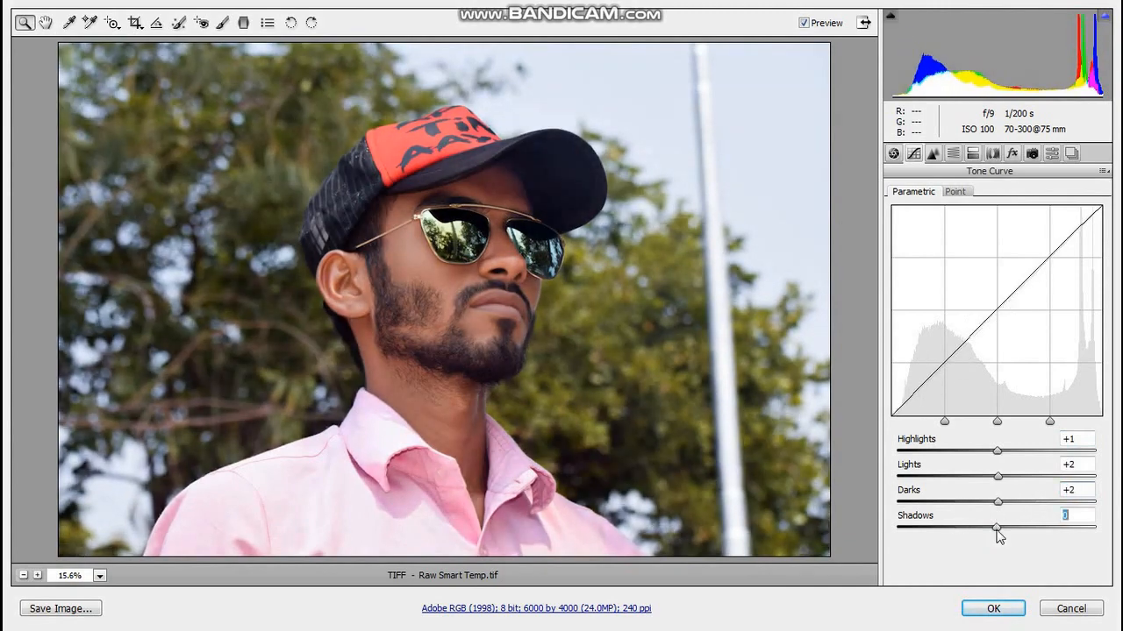
Set the sharpening to Amount 131, Radius 1.2, Detail 40 and Masking 3.
{"action": "left_click", "coordinate": [932, 154]}
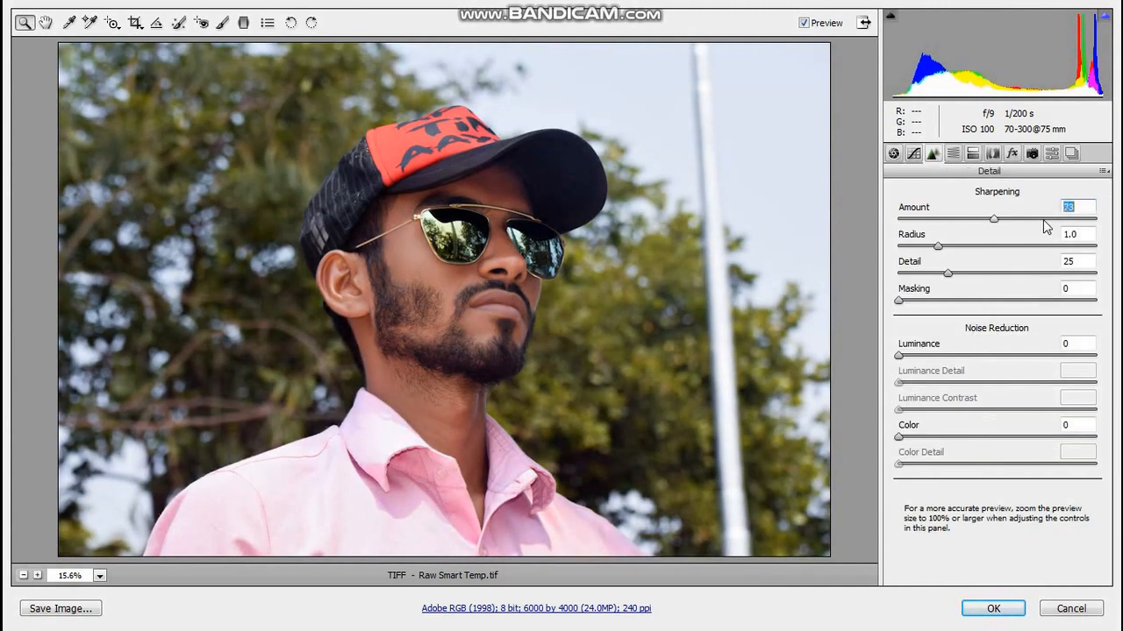
{"action": "mouse_move", "coordinate": [1043, 226]}
{"action": "left_mouse_down"}
{"action": "mouse_move", "coordinate": [1101, 232]}
{"action": "mouse_move", "coordinate": [1055, 241]}
{"action": "mouse_move", "coordinate": [1102, 241]}
{"action": "mouse_move", "coordinate": [905, 241]}
{"action": "mouse_move", "coordinate": [1066, 230]}
{"action": "left_mouse_up"}
{"action": "scroll", "coordinate": [529, 251], "scroll_direction": "up", "scroll_amount": 2}
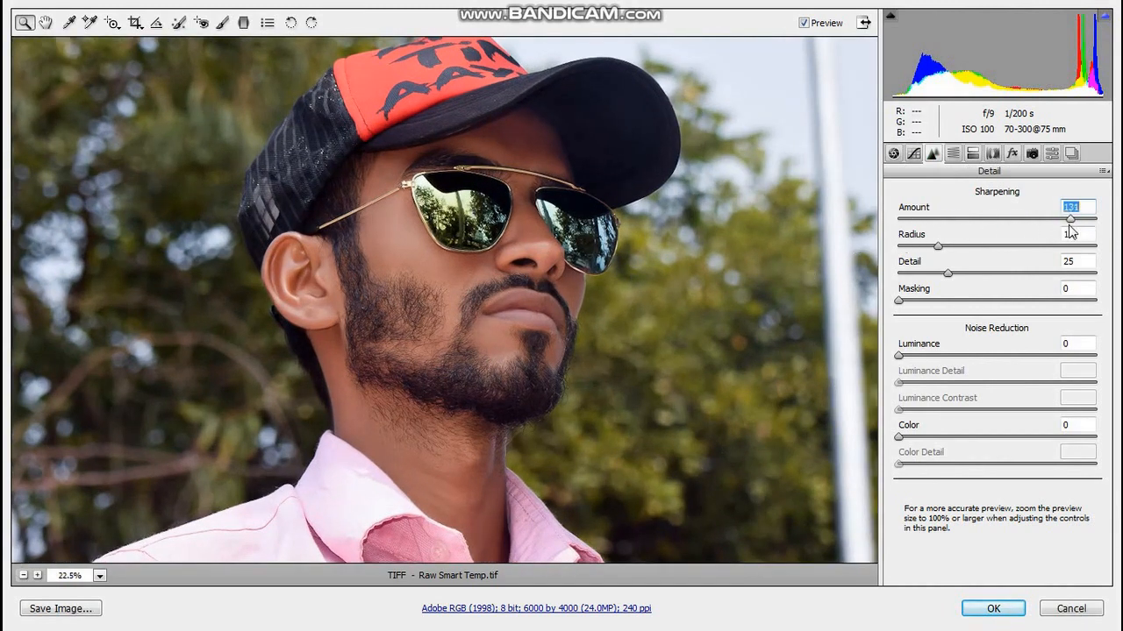
{"action": "left_click_drag", "start_coordinate": [939, 247], "coordinate": [953, 246]}
{"action": "left_click_drag", "start_coordinate": [947, 274], "coordinate": [978, 272]}
{"action": "left_click_drag", "start_coordinate": [898, 301], "coordinate": [904, 301]}
{"action": "scroll", "coordinate": [614, 321], "scroll_direction": "down", "scroll_amount": 2}
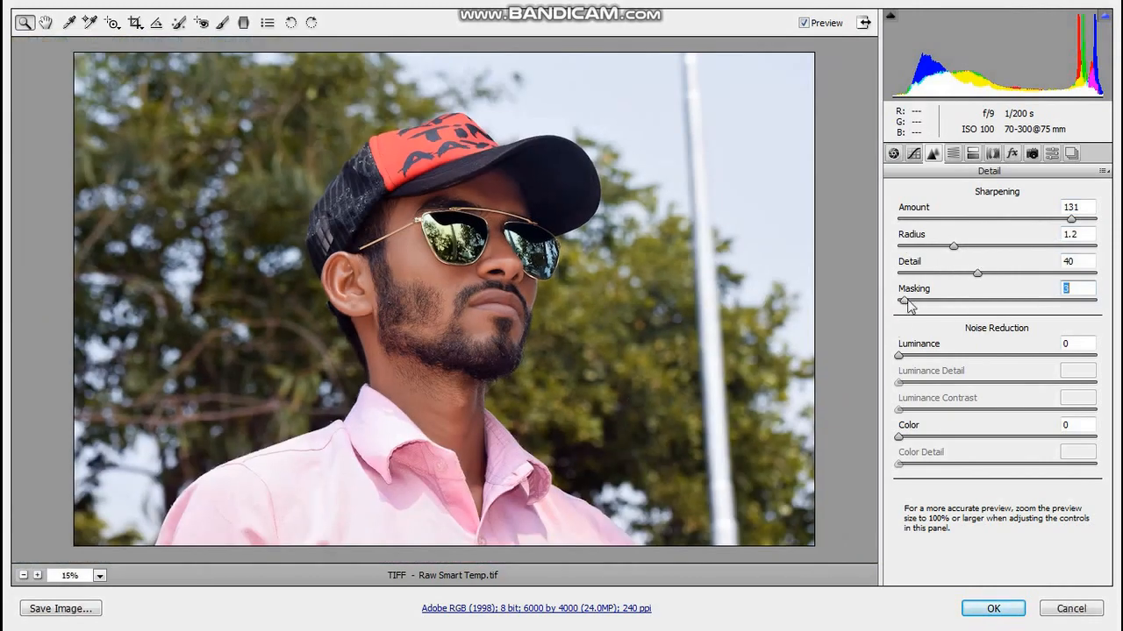
Set the noise reduction to Luminance 20, Luminance Contrast 2, Color 4 and Color Detail 58.
{"action": "left_click_drag", "start_coordinate": [898, 355], "coordinate": [1094, 358]}
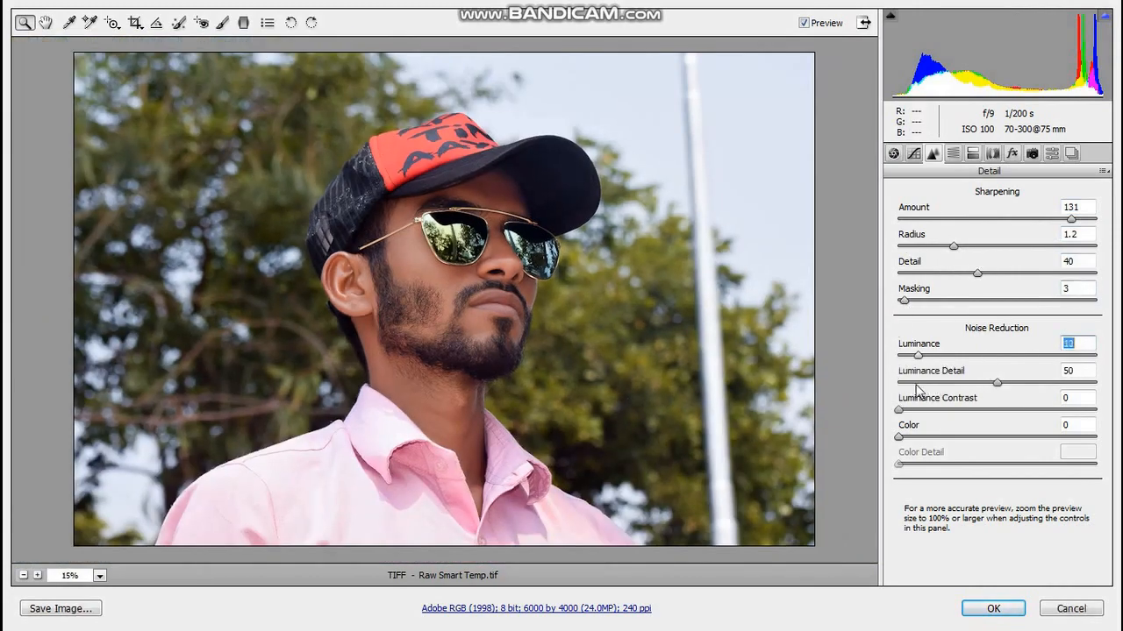
{"action": "scroll", "coordinate": [529, 230], "scroll_direction": "up", "scroll_amount": 2}
{"action": "left_click_drag", "start_coordinate": [916, 385], "coordinate": [939, 354]}
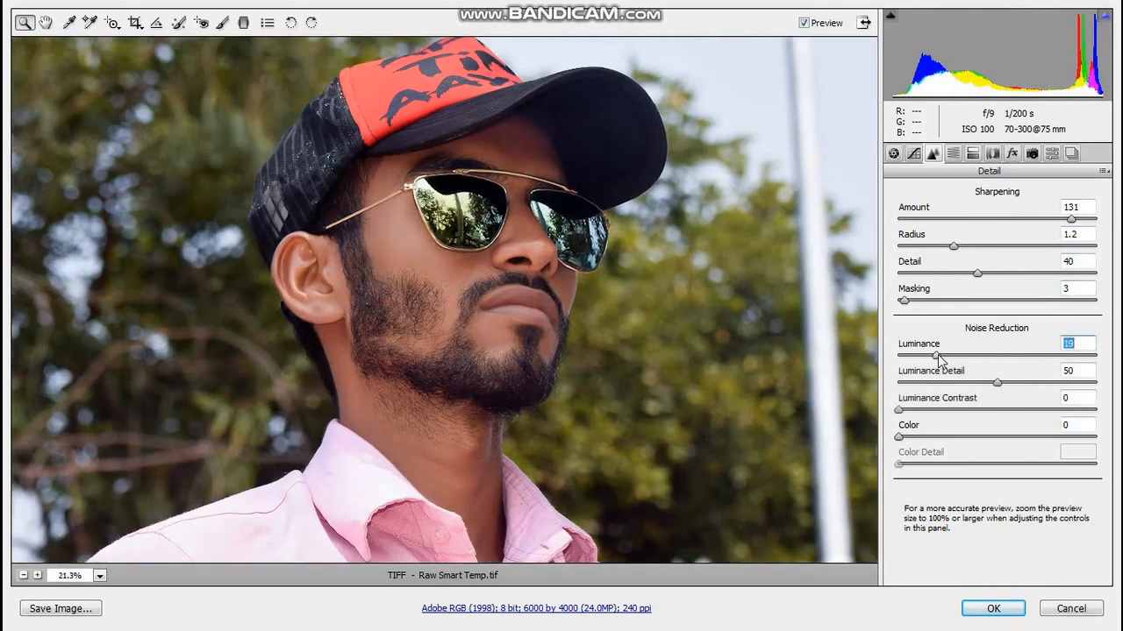
{"action": "left_click_drag", "start_coordinate": [898, 409], "coordinate": [905, 437]}
{"action": "left_click_drag", "start_coordinate": [996, 464], "coordinate": [1012, 464]}
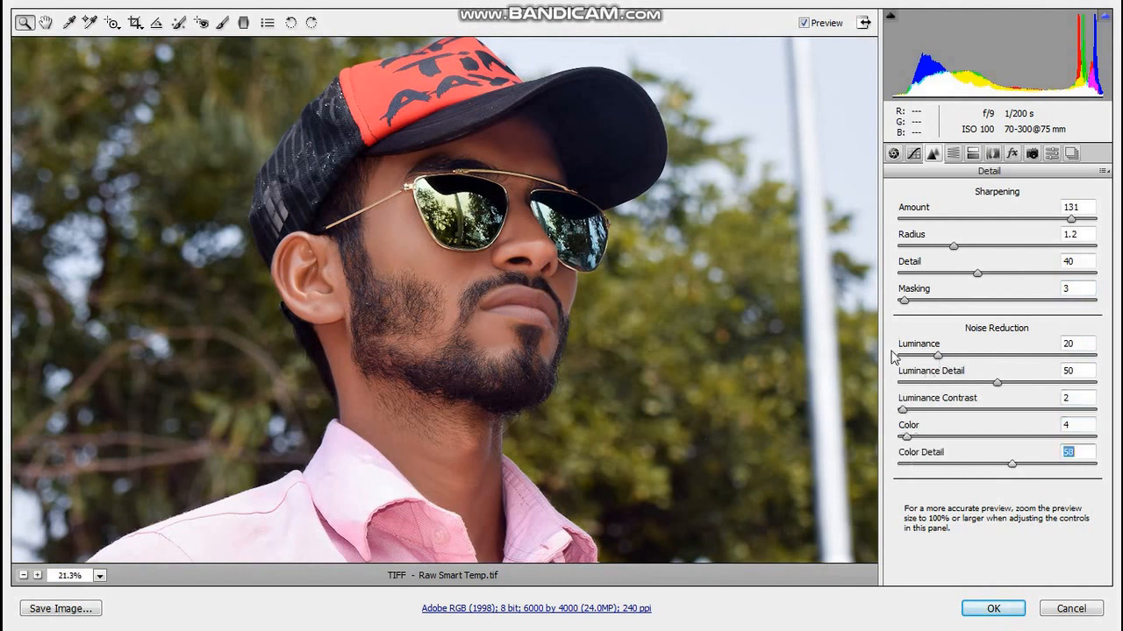
Set the HSL hue of Oranges to +5 and Yellows to -100.
{"action": "key", "text": "alt"}
{"action": "left_click", "coordinate": [953, 153]}
{"action": "left_click", "coordinate": [647, 338], "text": "alt"}
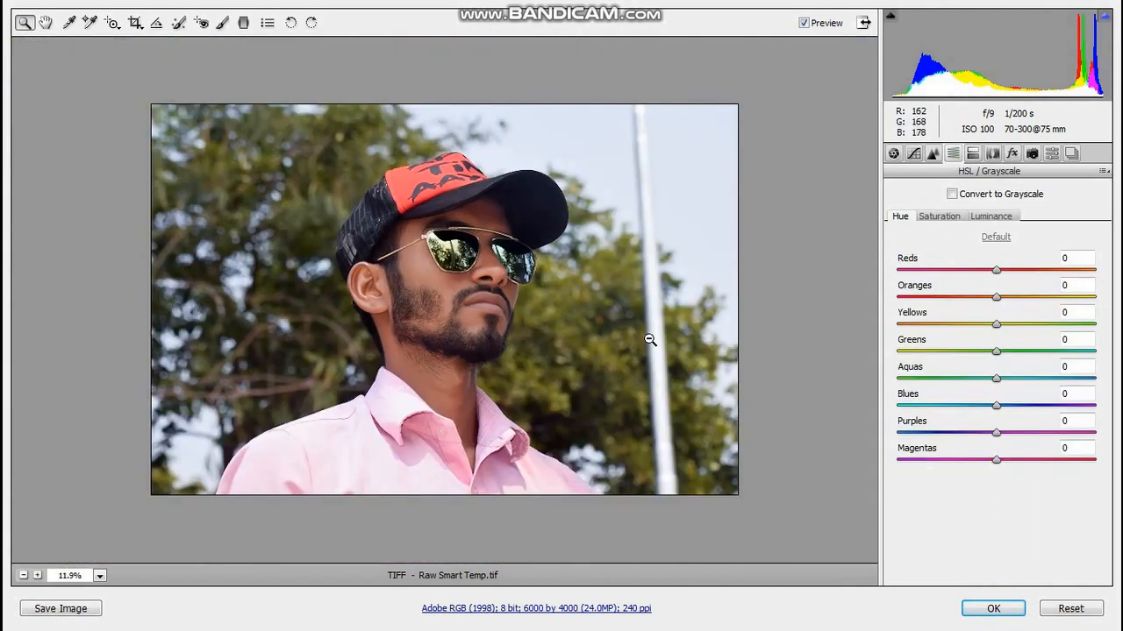
{"action": "scroll", "coordinate": [656, 328], "scroll_direction": "up", "scroll_amount": 1}
{"action": "left_click", "coordinate": [100, 577]}
{"action": "left_click", "coordinate": [137, 554]}
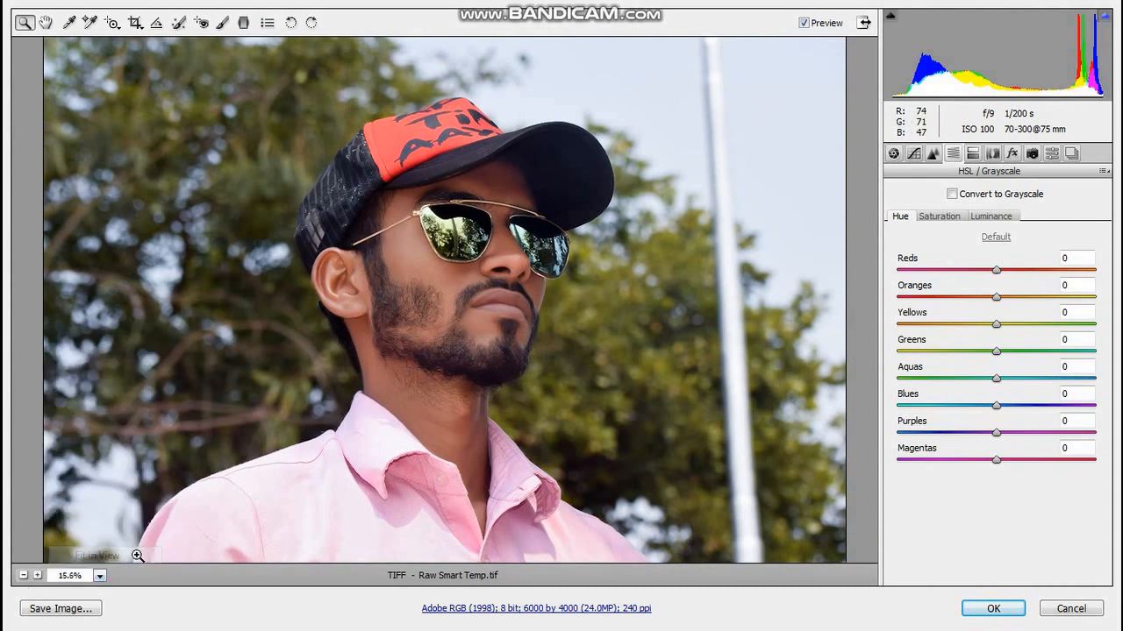
{"action": "left_click_drag", "start_coordinate": [998, 302], "coordinate": [1037, 313]}
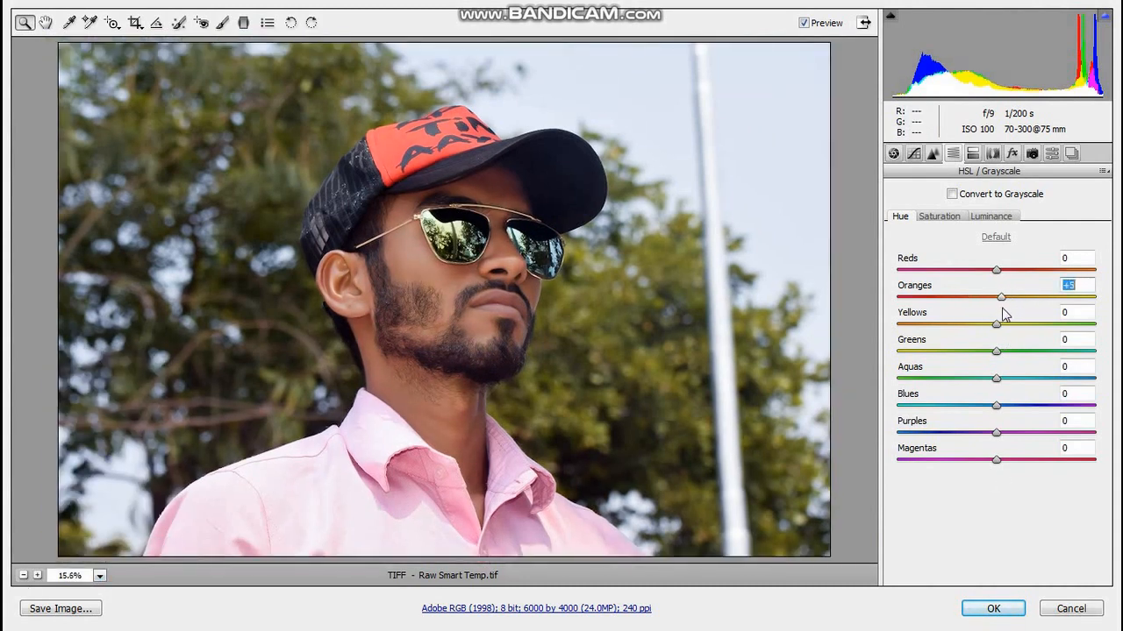
{"action": "left_click_drag", "start_coordinate": [997, 324], "coordinate": [877, 351]}
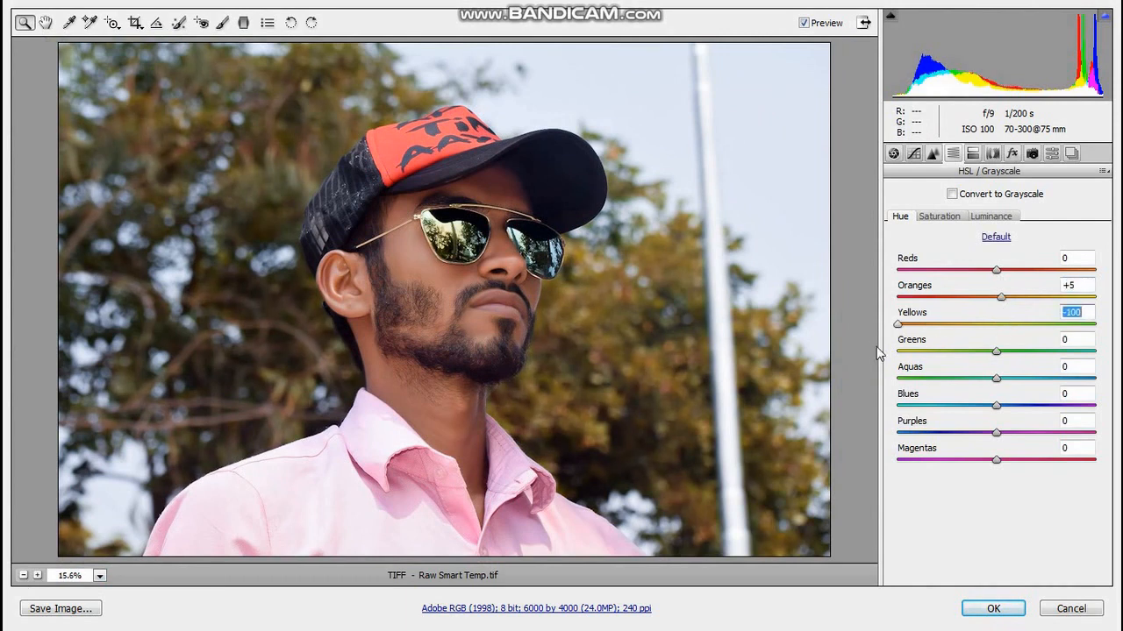
Set the HSL saturation of Yellows to +100 and Greens to -8.
{"action": "left_click_drag", "start_coordinate": [995, 351], "coordinate": [1096, 327]}
{"action": "left_click", "coordinate": [950, 215]}
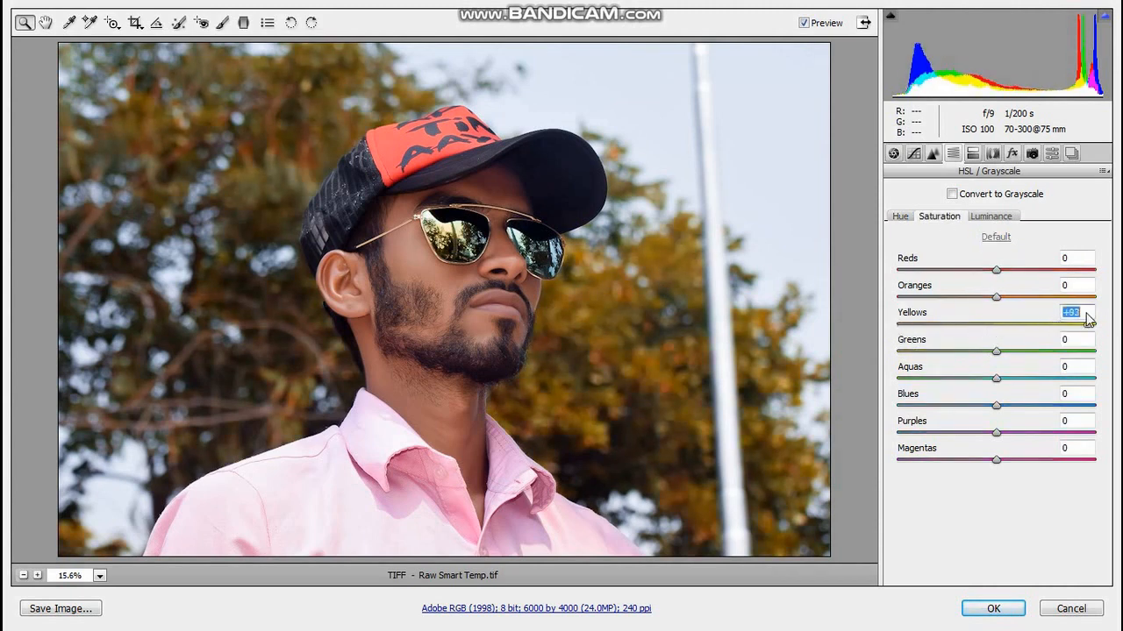
{"action": "left_click_drag", "start_coordinate": [996, 351], "coordinate": [1119, 344]}
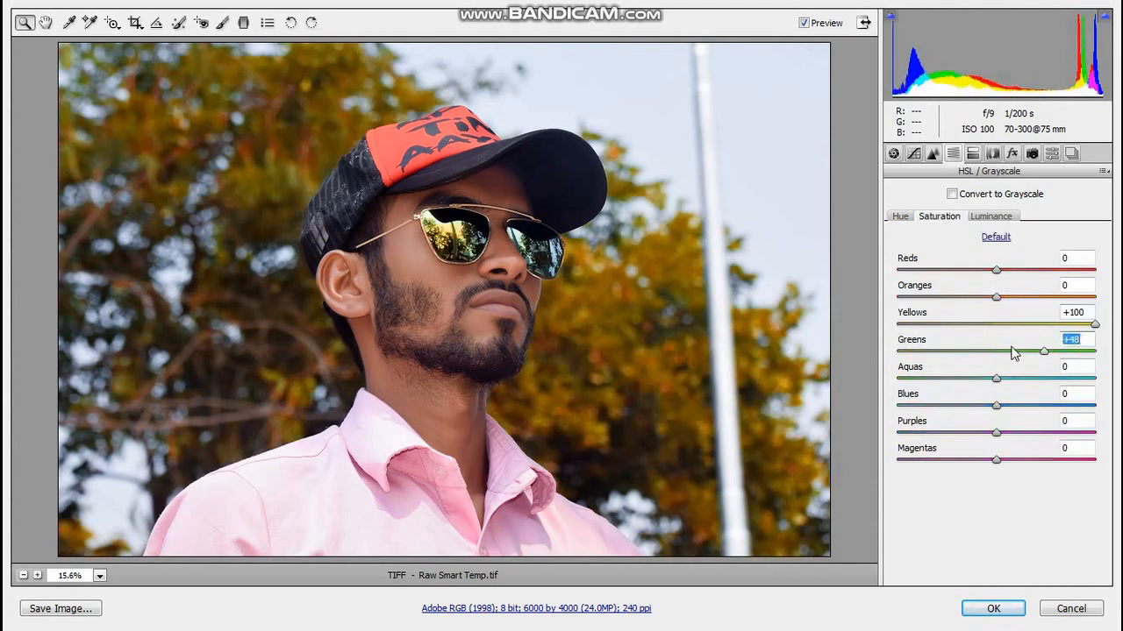
{"action": "left_click_drag", "start_coordinate": [1013, 353], "coordinate": [991, 362]}
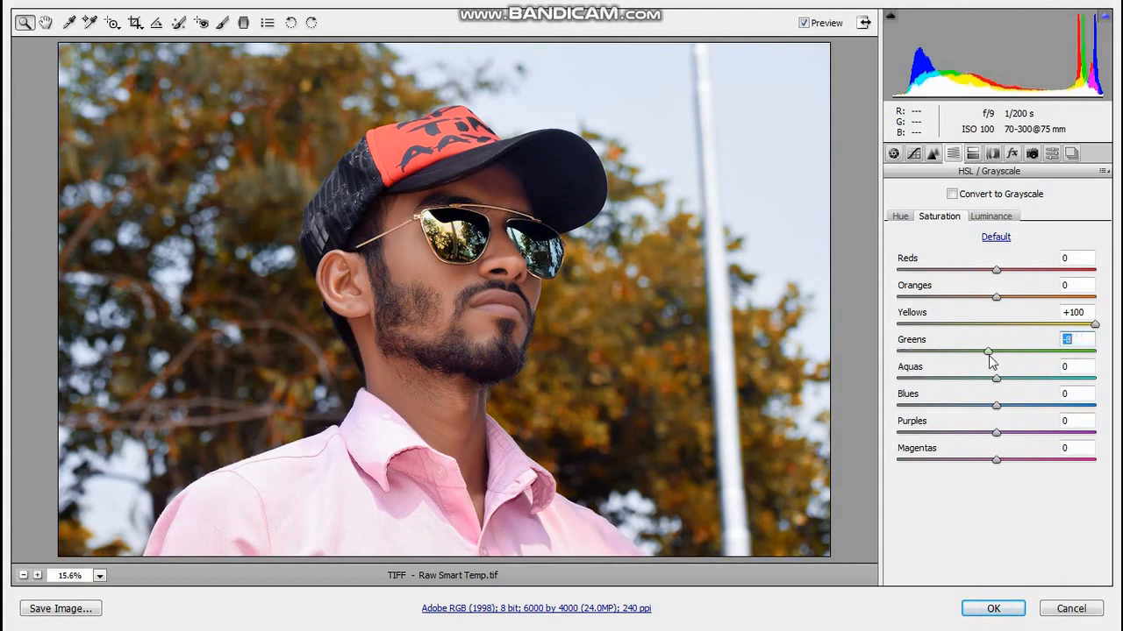
Adjust the HSL hue of Yellows to -95 and Greens to -30.
{"action": "left_click", "coordinate": [900, 216]}
{"action": "left_click_drag", "start_coordinate": [927, 324], "coordinate": [903, 326]}
{"action": "left_click_drag", "start_coordinate": [971, 351], "coordinate": [892, 362]}
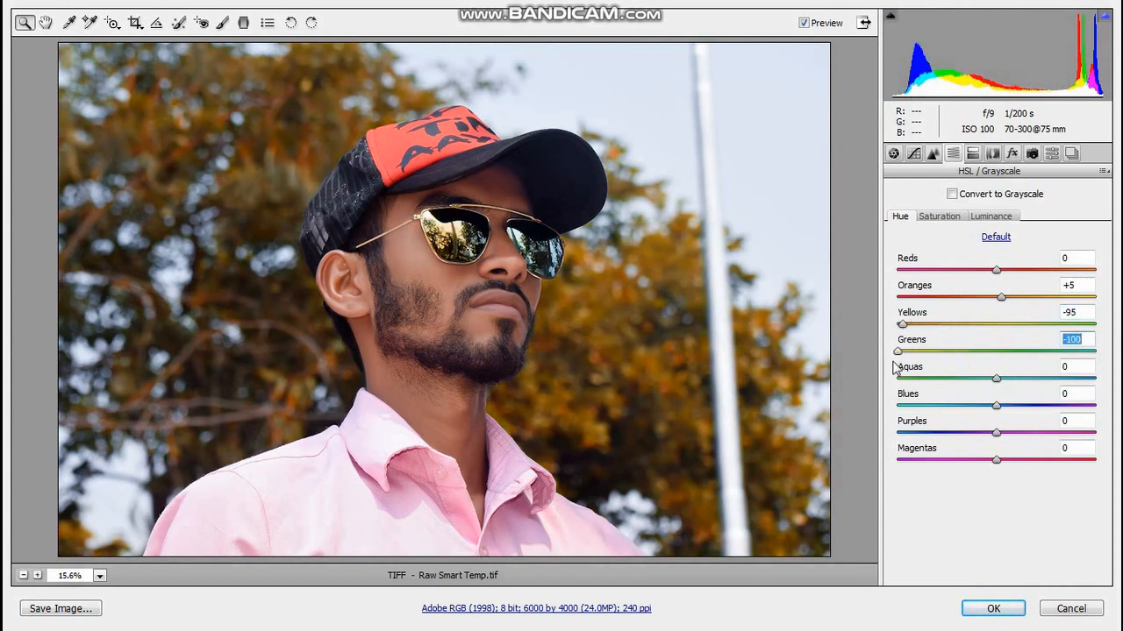
{"action": "key", "text": "ctrl+z"}
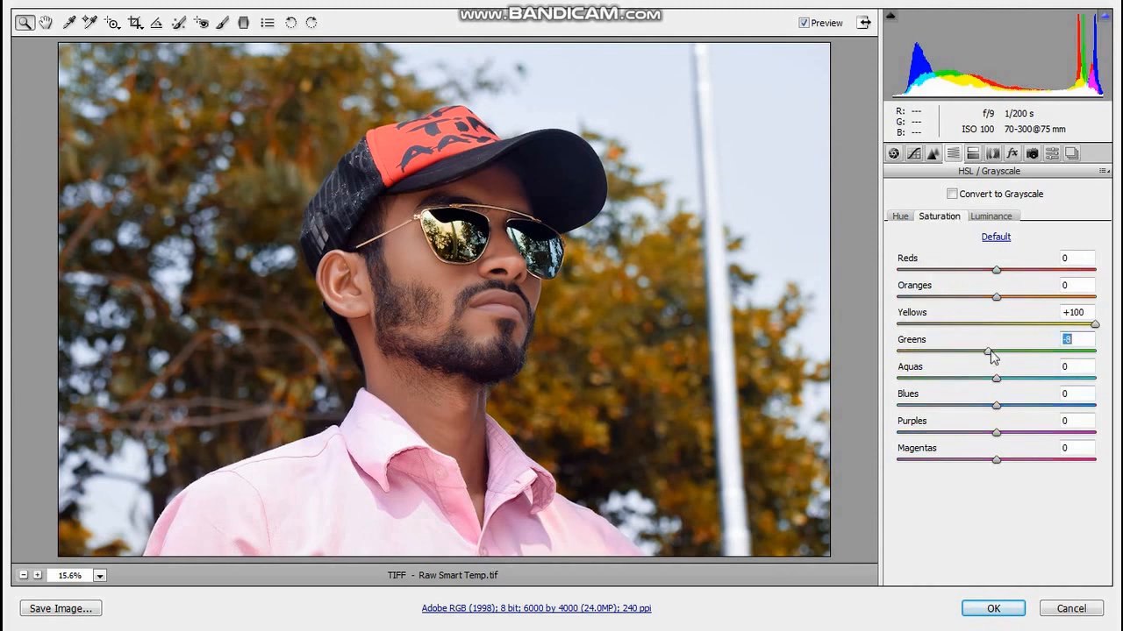
Raise the HSL saturation of Greens to +71 and Aquas to +79.
{"action": "left_click_drag", "start_coordinate": [990, 352], "coordinate": [1119, 353]}
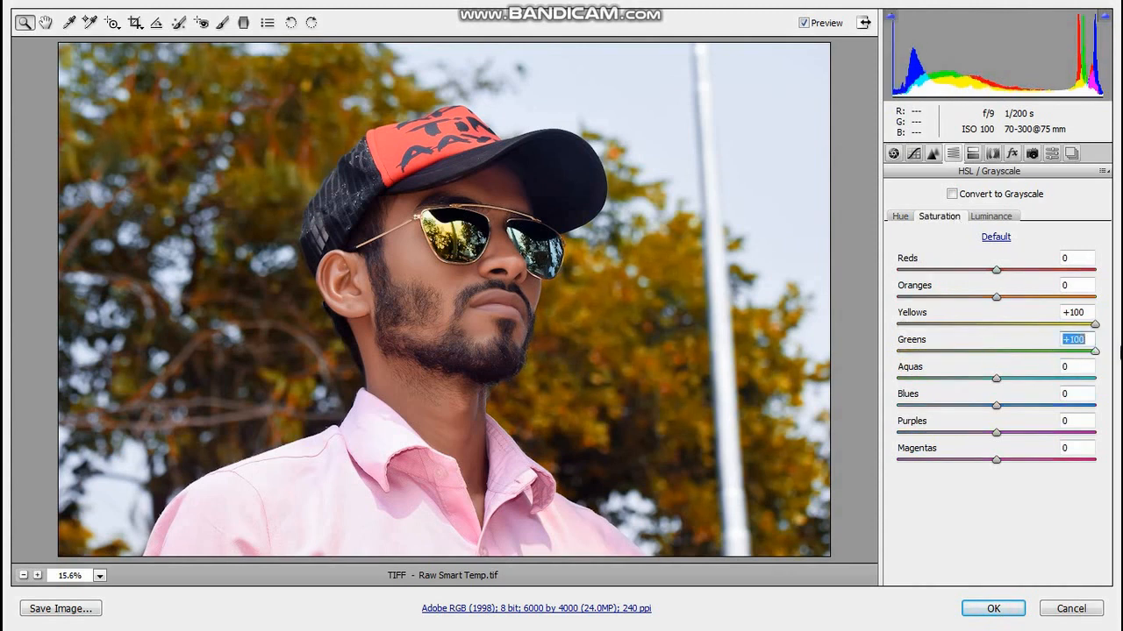
{"action": "left_click_drag", "start_coordinate": [997, 379], "coordinate": [1102, 383]}
Set the HSL hue of Aquas to +50 and Blues to -7.
{"action": "left_click", "coordinate": [900, 216]}
{"action": "left_click_drag", "start_coordinate": [996, 378], "coordinate": [1035, 382]}
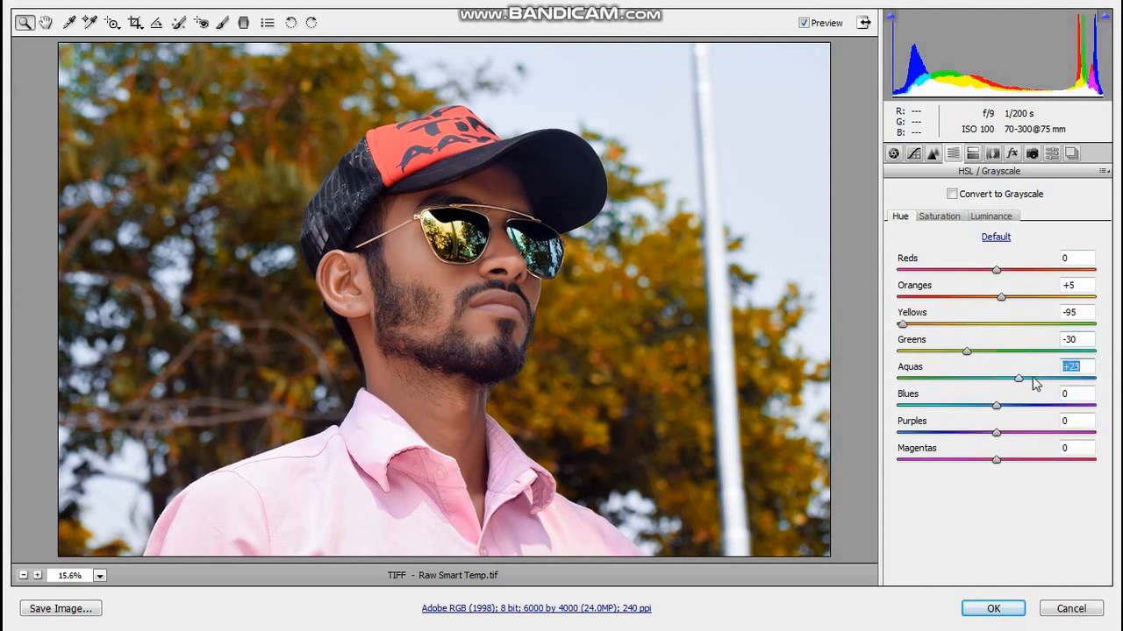
{"action": "mouse_move", "coordinate": [1120, 377]}
{"action": "left_mouse_down"}
{"action": "mouse_move", "coordinate": [886, 406]}
{"action": "mouse_move", "coordinate": [1110, 378]}
{"action": "left_mouse_up"}
{"action": "left_click_drag", "start_coordinate": [997, 406], "coordinate": [1107, 398]}
Set the HSL saturation of Blues to +75.
{"action": "left_click", "coordinate": [946, 216]}
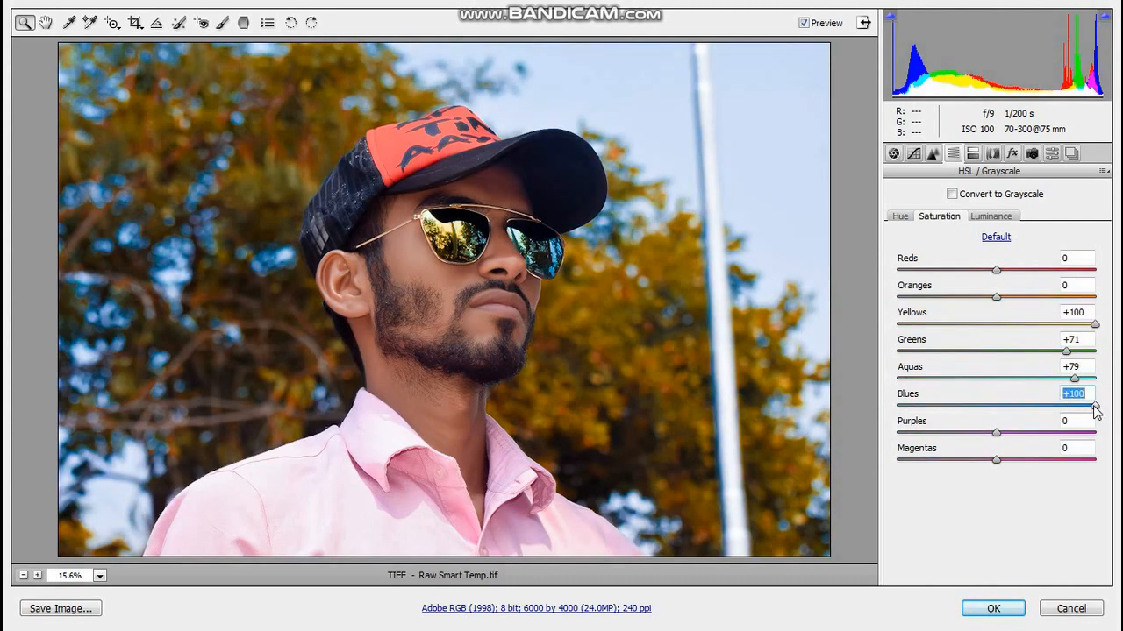
{"action": "scroll", "coordinate": [498, 239], "scroll_direction": "up", "scroll_amount": 4}
{"action": "scroll", "coordinate": [596, 191], "scroll_direction": "down", "scroll_amount": 3}
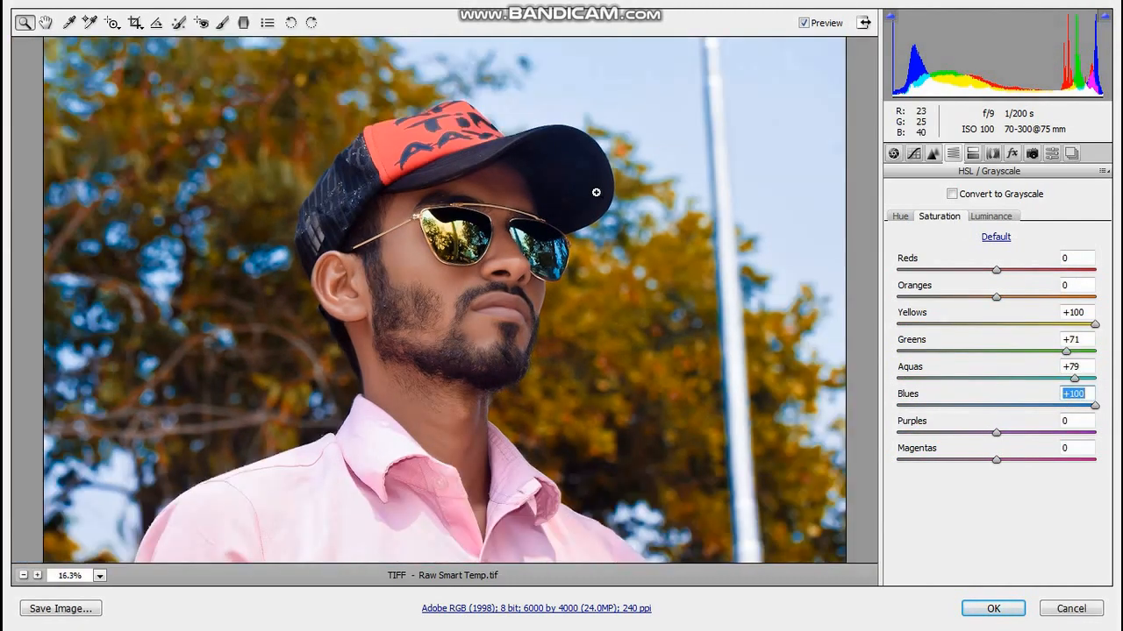
{"action": "double_click", "coordinate": [1096, 408]}
{"action": "left_click_drag", "start_coordinate": [1098, 407], "coordinate": [1071, 413]}
{"action": "scroll", "coordinate": [596, 301], "scroll_direction": "down", "scroll_amount": 1}
Set the hue of Blues to -8 and the saturation of Purples to +5.
{"action": "left_click", "coordinate": [901, 216]}
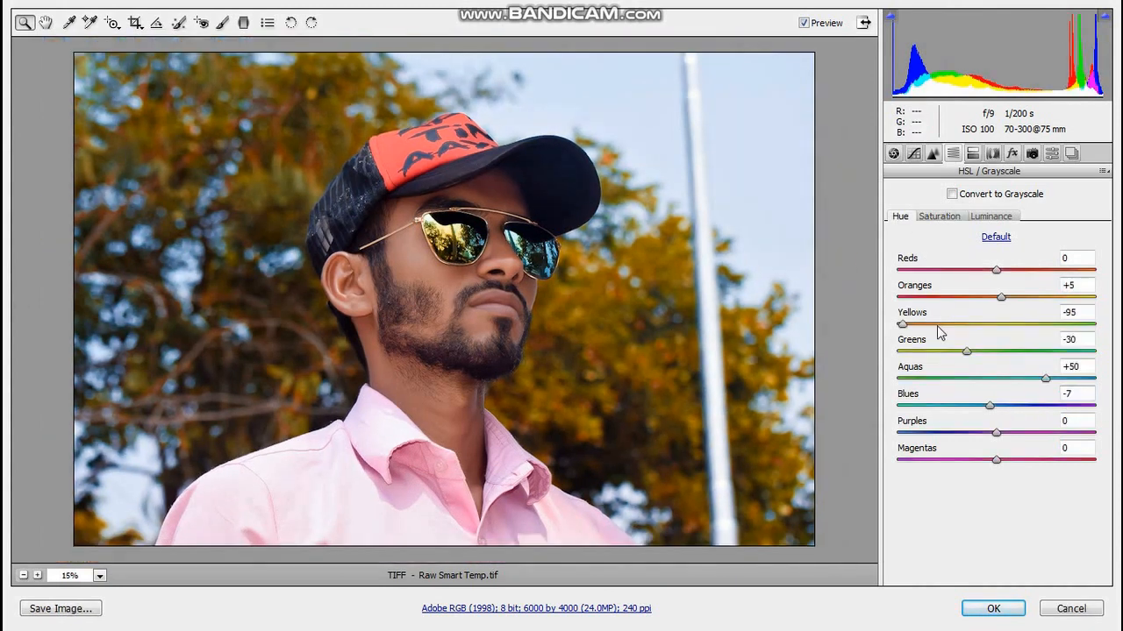
{"action": "left_click_drag", "start_coordinate": [989, 407], "coordinate": [1019, 423]}
{"action": "left_click", "coordinate": [991, 215]}
{"action": "left_click", "coordinate": [938, 216]}
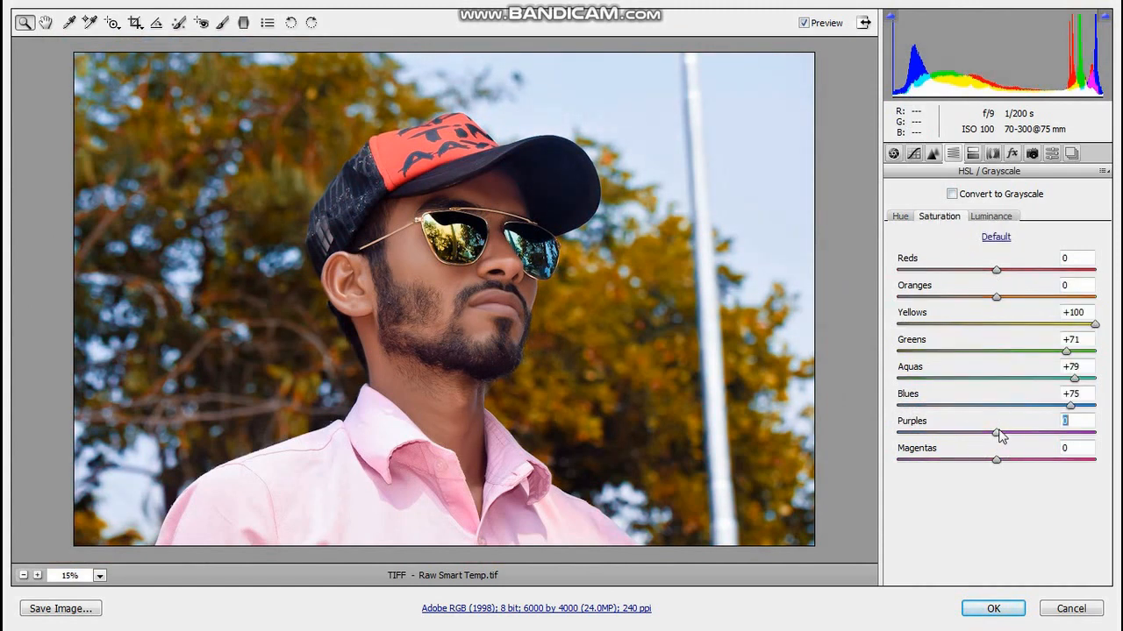
{"action": "mouse_move", "coordinate": [999, 431]}
{"action": "left_mouse_down"}
{"action": "mouse_move", "coordinate": [1059, 430]}
{"action": "mouse_move", "coordinate": [931, 445]}
{"action": "mouse_move", "coordinate": [1008, 434]}
{"action": "left_mouse_up"}
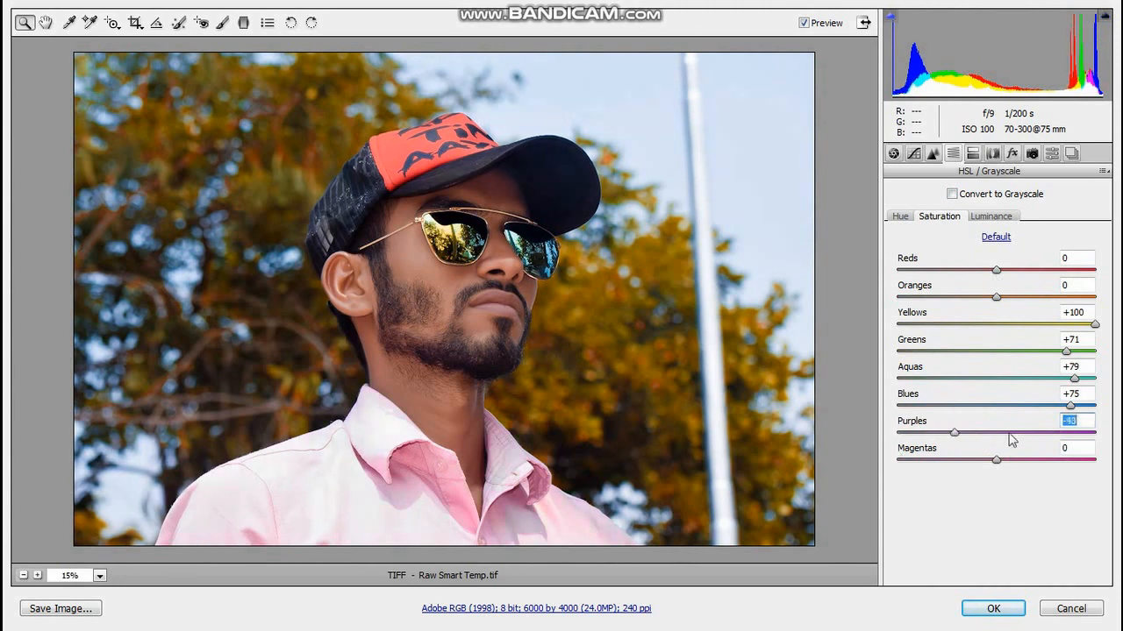
{"action": "left_click", "coordinate": [988, 433]}
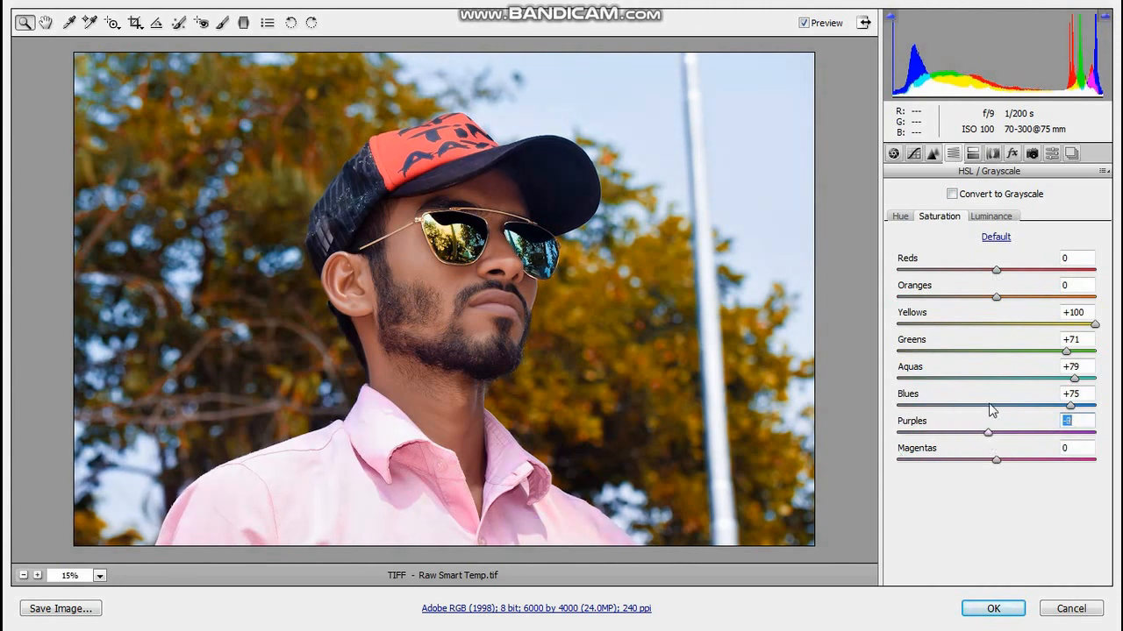
{"action": "mouse_move", "coordinate": [994, 434]}
{"action": "left_mouse_down"}
{"action": "mouse_move", "coordinate": [1095, 428]}
{"action": "mouse_move", "coordinate": [1002, 427]}
{"action": "left_mouse_up"}
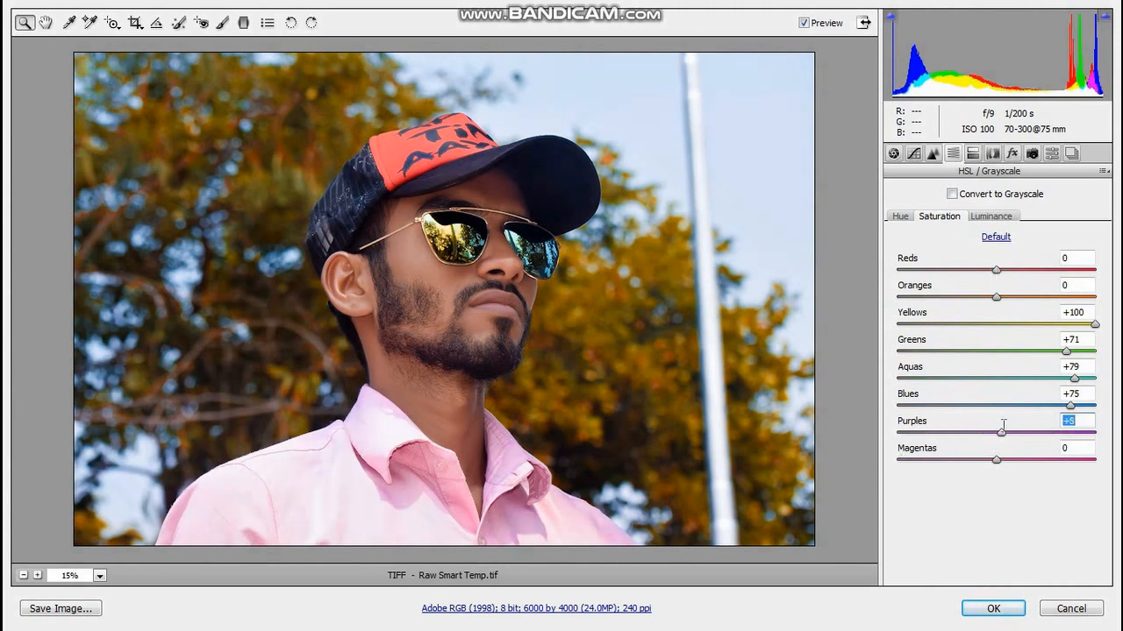
Set the HSL saturation of Reds to +25.
{"action": "left_click_drag", "start_coordinate": [993, 271], "coordinate": [1045, 279]}
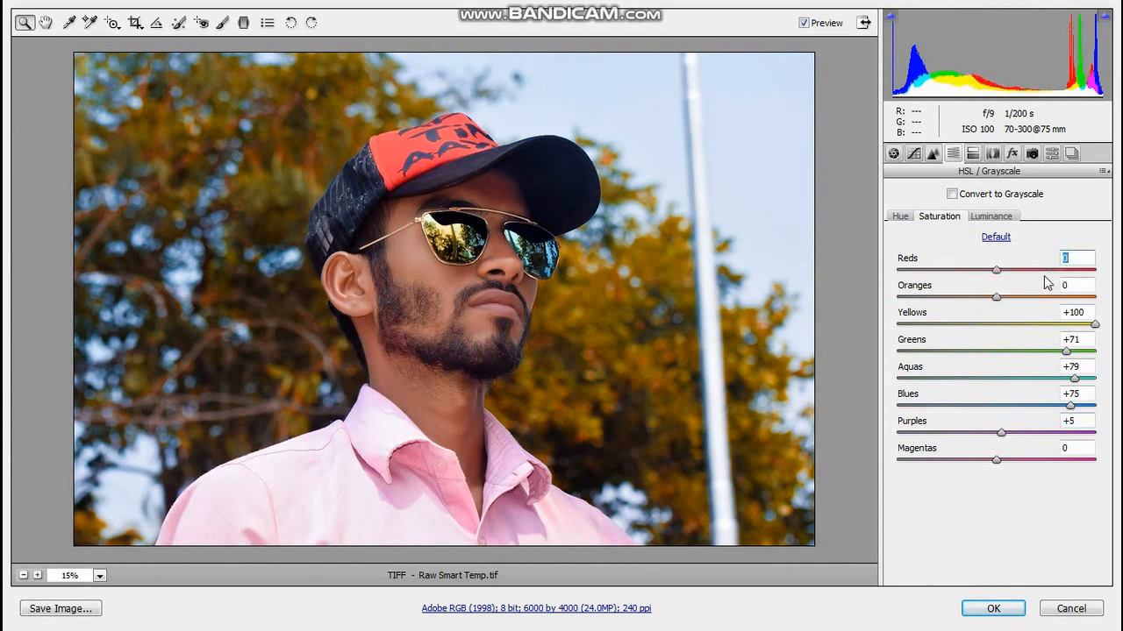
{"action": "type", "text": "30"}
{"action": "key", "text": "Return"}
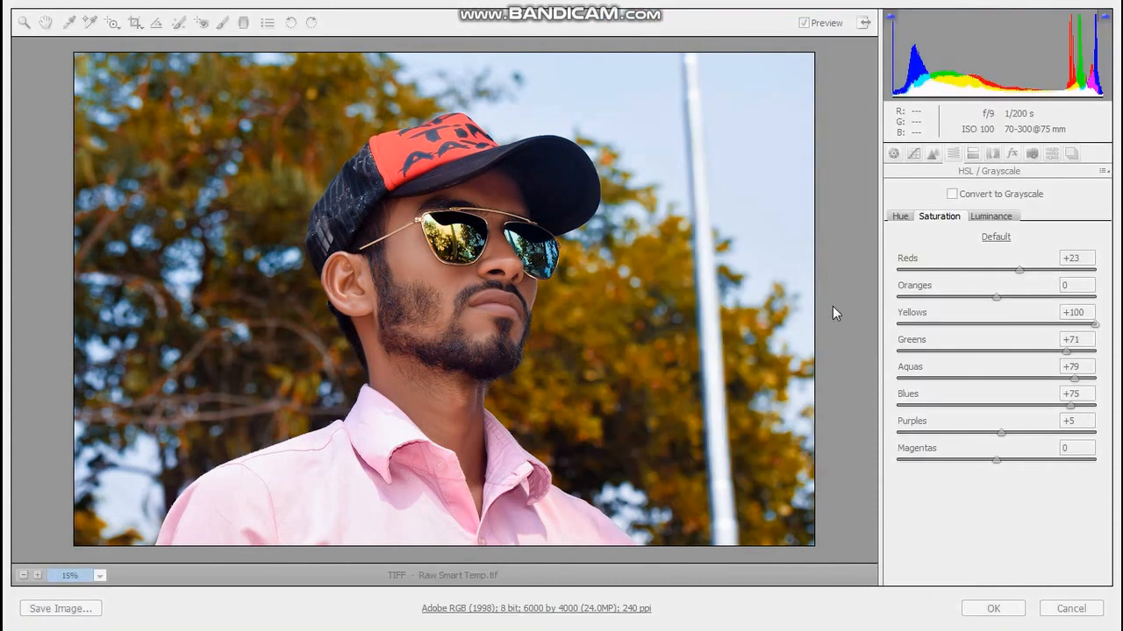
{"action": "left_click", "coordinate": [1085, 258]}
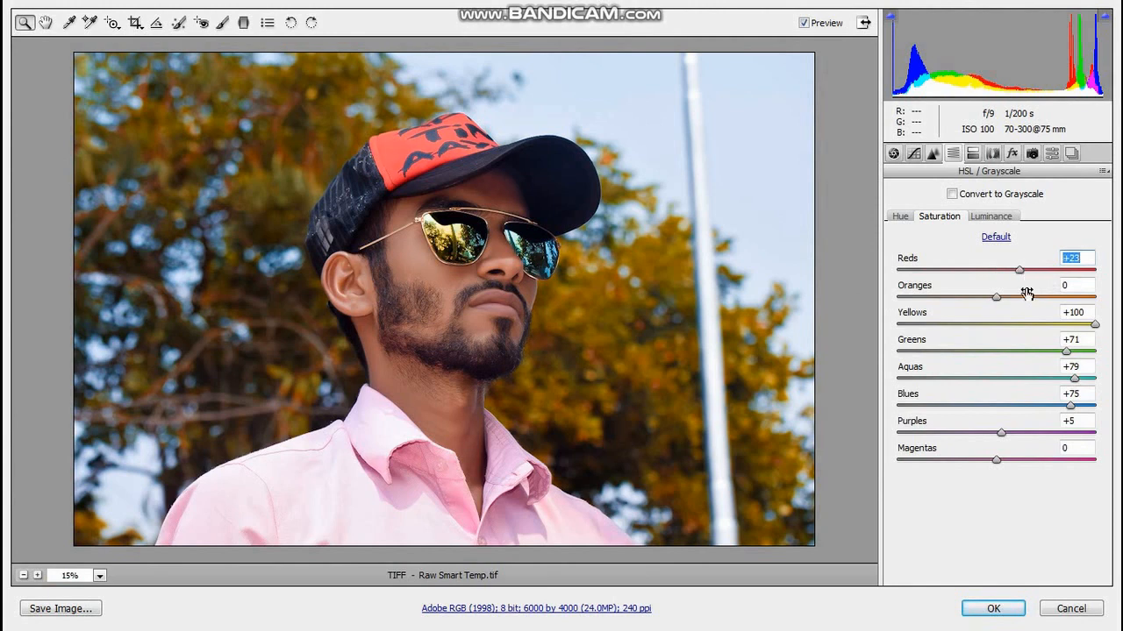
{"action": "left_click", "coordinate": [973, 153]}
{"action": "mouse_move", "coordinate": [899, 246]}
{"action": "left_mouse_down"}
{"action": "mouse_move", "coordinate": [1070, 243]}
{"action": "mouse_move", "coordinate": [880, 257]}
{"action": "left_mouse_up"}
{"action": "left_click", "coordinate": [958, 157]}
Set the HSL luminance of Oranges to +30, Yellows to -12, Greens to -9 and Aquas to -34.
{"action": "left_click", "coordinate": [990, 215]}
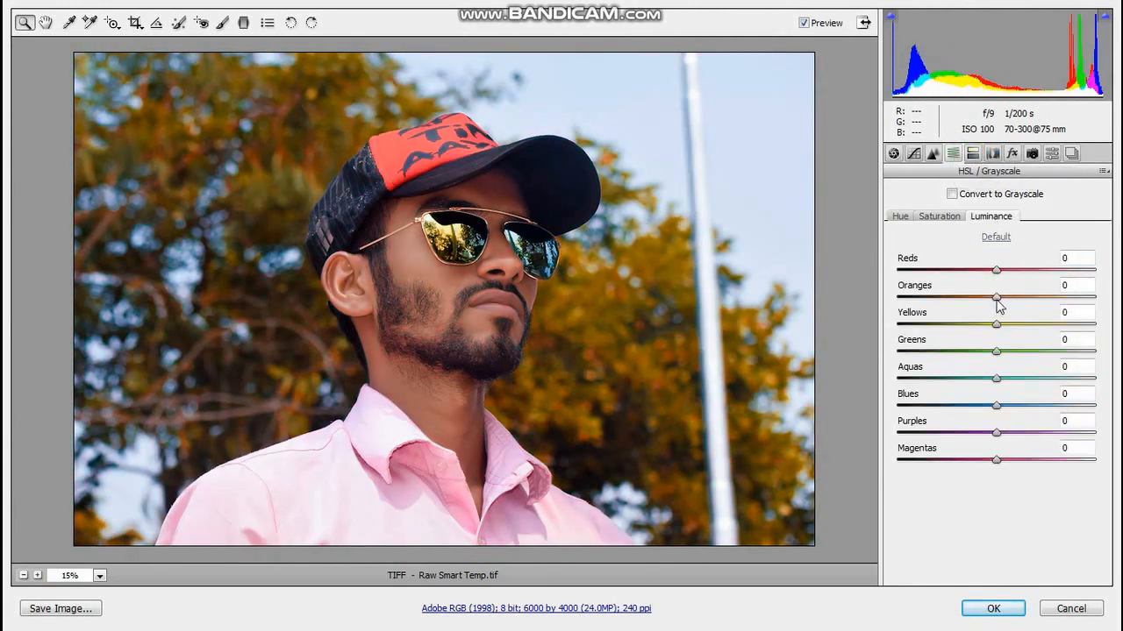
{"action": "mouse_move", "coordinate": [996, 297]}
{"action": "left_mouse_down"}
{"action": "mouse_move", "coordinate": [1070, 299]}
{"action": "mouse_move", "coordinate": [999, 302]}
{"action": "left_mouse_up"}
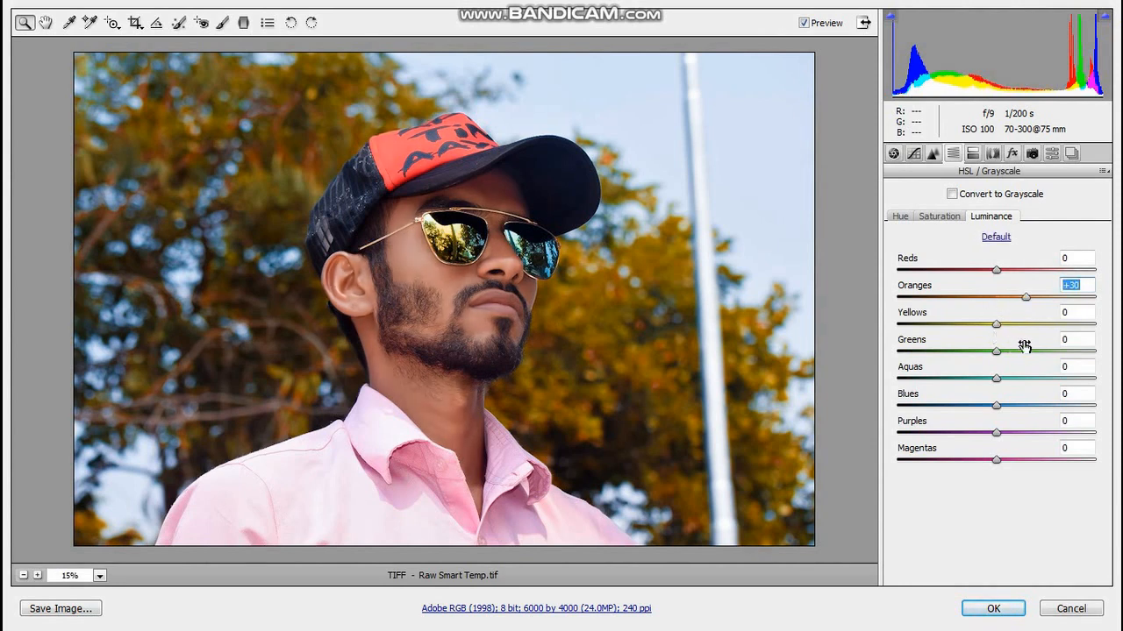
{"action": "left_click_drag", "start_coordinate": [996, 325], "coordinate": [1097, 402]}
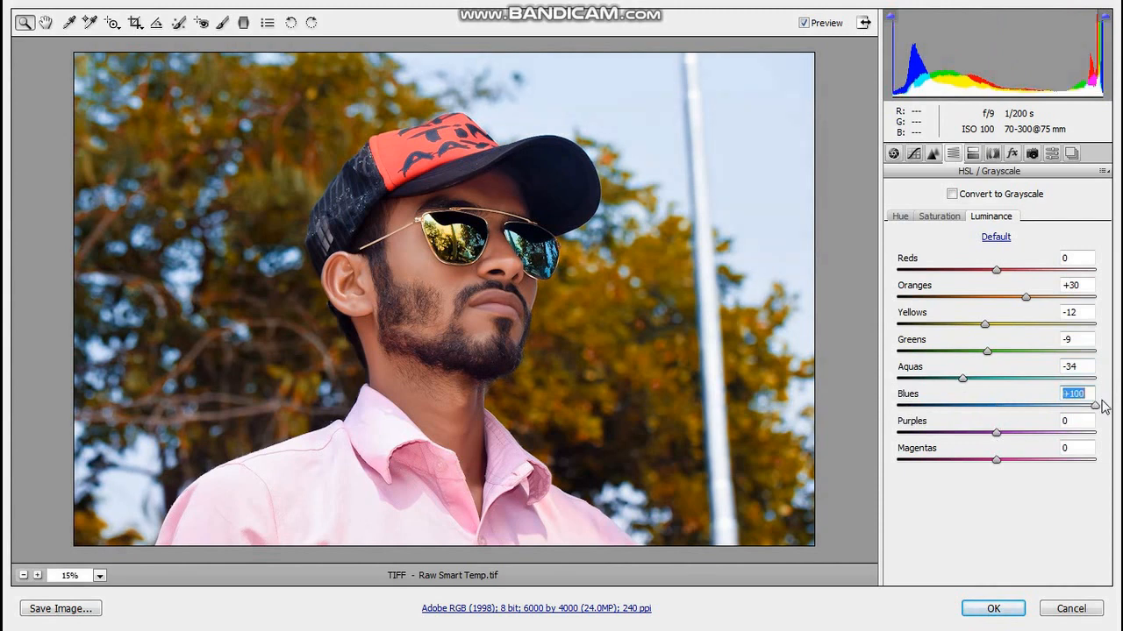
{"action": "double_click", "coordinate": [1097, 404]}
Set the HSL hue of Magentas to +2.
{"action": "left_click_drag", "start_coordinate": [1009, 418], "coordinate": [1013, 472]}
{"action": "double_click", "coordinate": [934, 460]}
{"action": "left_click", "coordinate": [939, 217]}
{"action": "left_click", "coordinate": [899, 217]}
{"action": "left_click", "coordinate": [939, 217]}
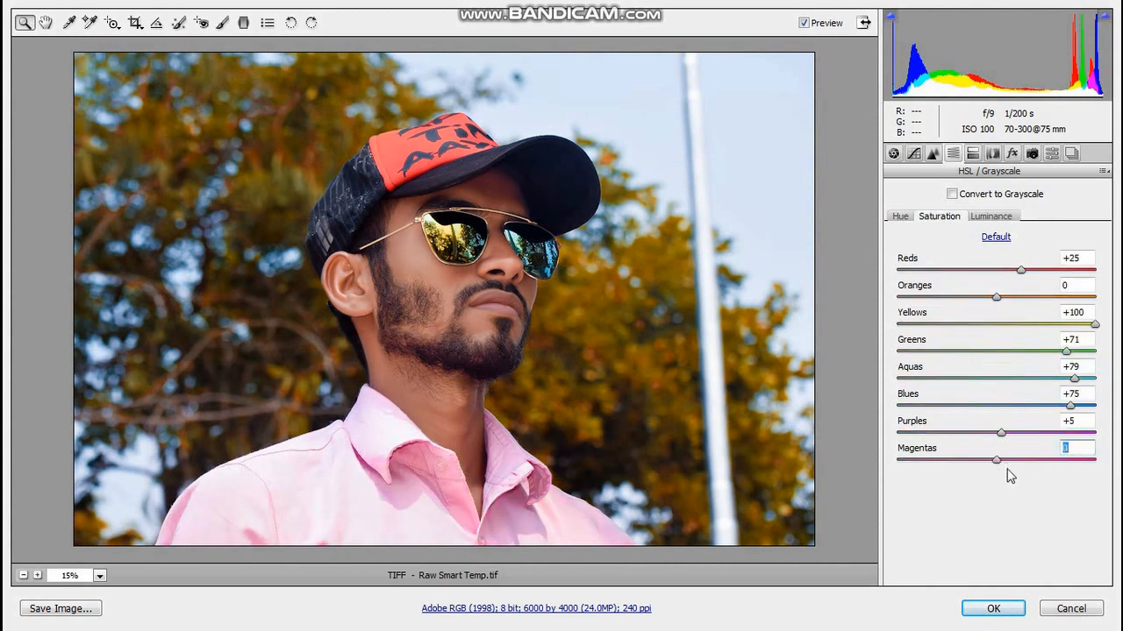
{"action": "left_click", "coordinate": [991, 216]}
{"action": "left_click", "coordinate": [953, 194]}
{"action": "left_click", "coordinate": [952, 194]}
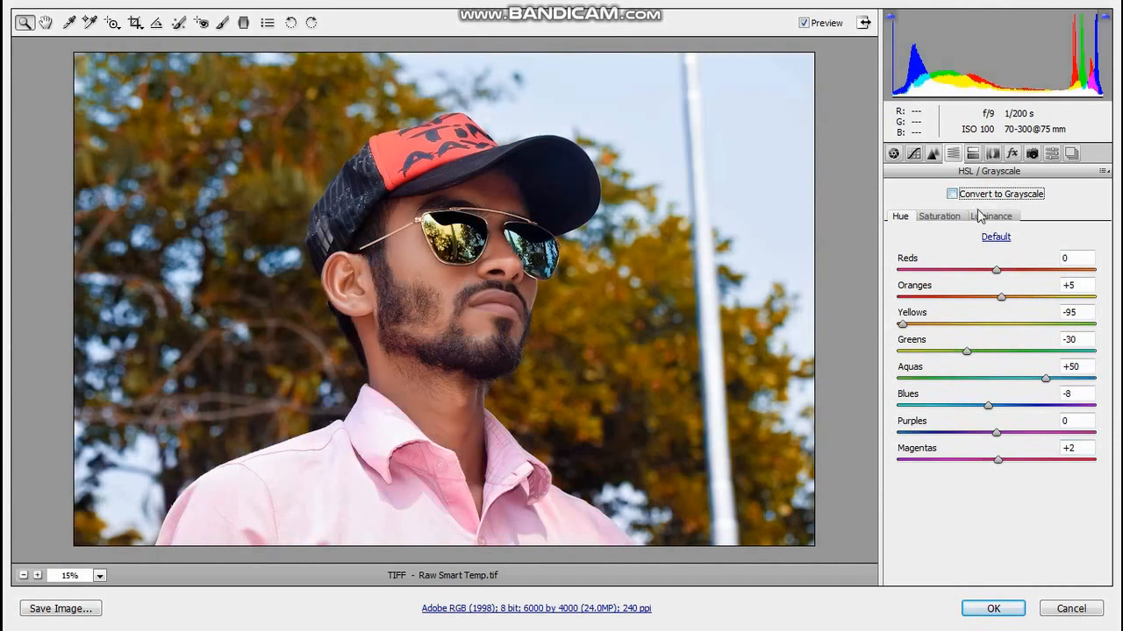
{"action": "left_click", "coordinate": [1003, 216]}
{"action": "left_click", "coordinate": [972, 153]}
{"action": "left_click_drag", "start_coordinate": [900, 249], "coordinate": [852, 254]}
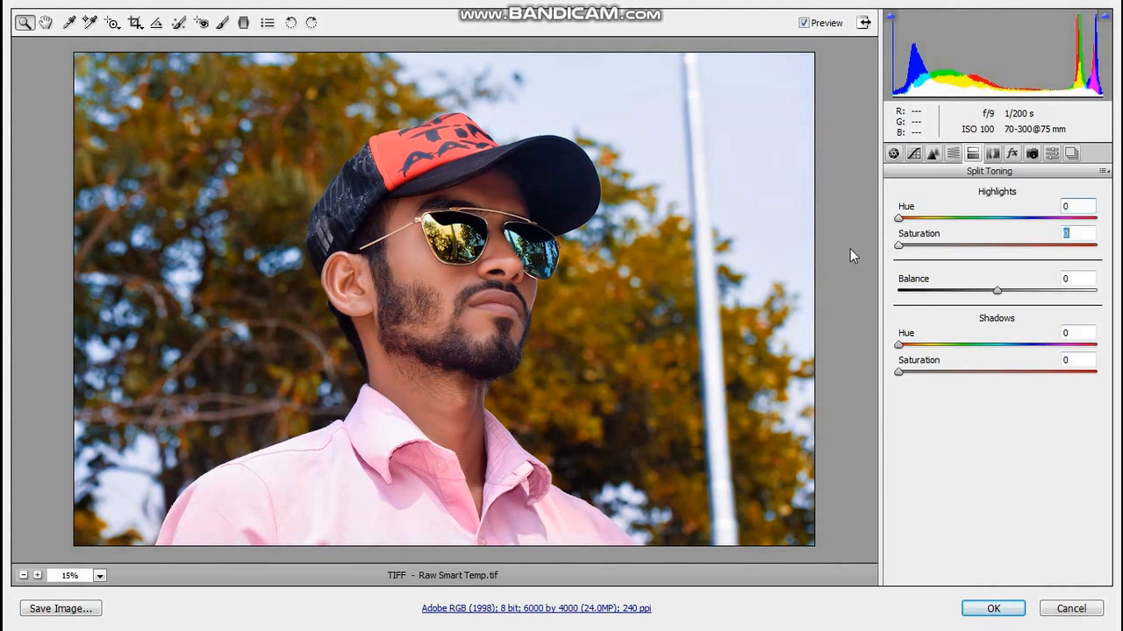
Set the Lens Vignetting Amount to +1 in the lens corrections.
{"action": "left_click", "coordinate": [992, 153]}
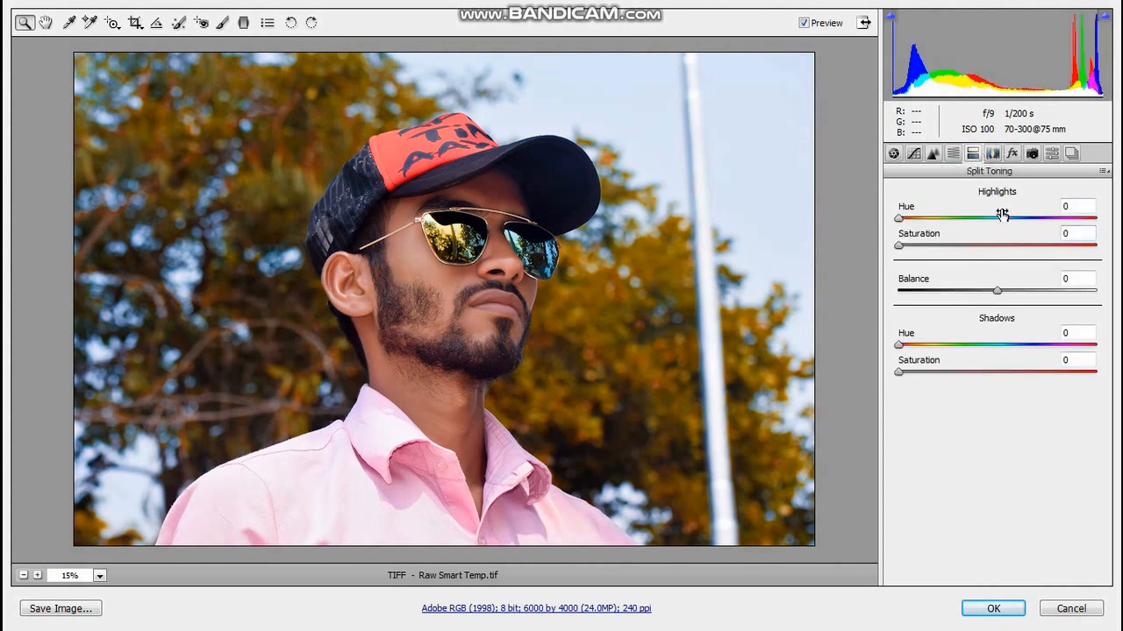
{"action": "left_click", "coordinate": [992, 154]}
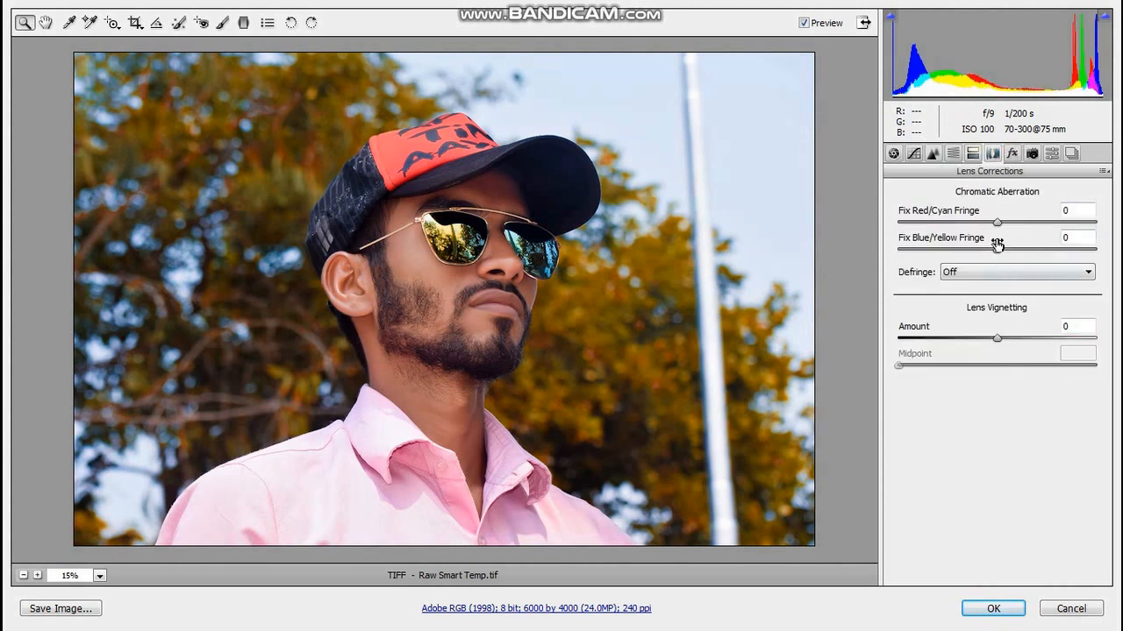
{"action": "left_click_drag", "start_coordinate": [996, 339], "coordinate": [903, 359]}
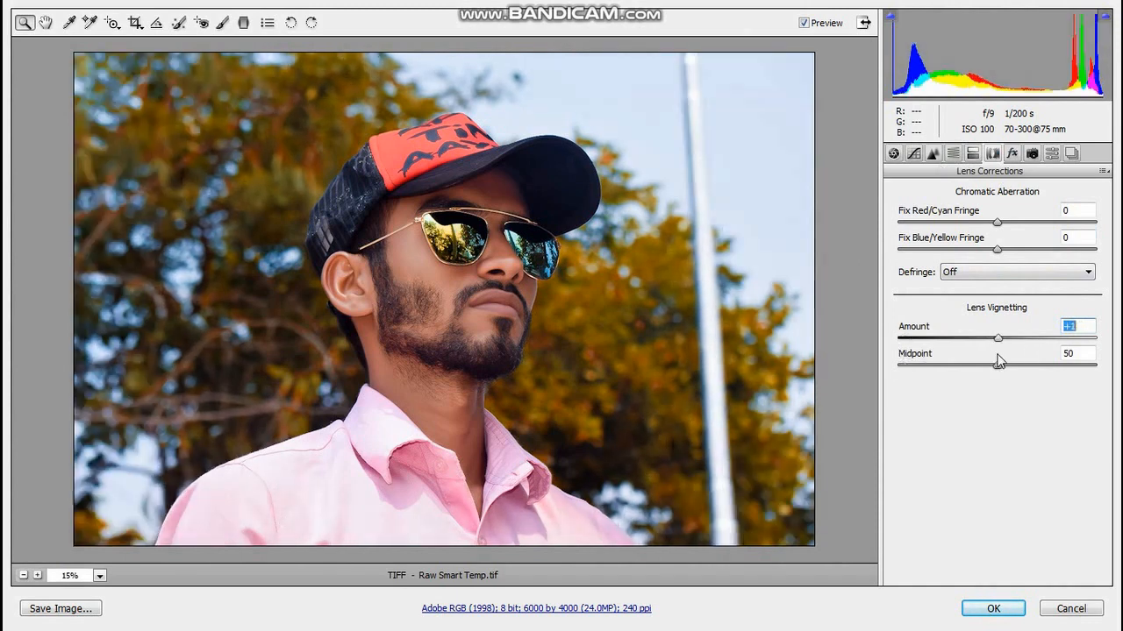
Add film grain with an Amount of 8 and fit the photo in the view.
{"action": "left_click", "coordinate": [1011, 153]}
{"action": "left_click_drag", "start_coordinate": [900, 223], "coordinate": [1085, 221]}
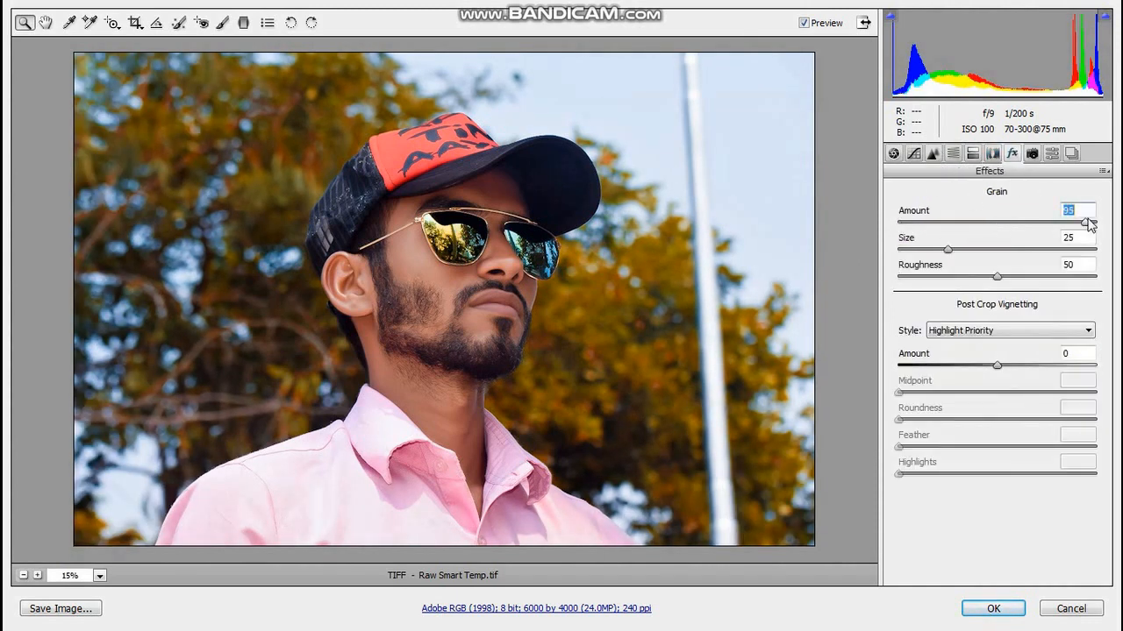
{"action": "left_click_drag", "start_coordinate": [942, 229], "coordinate": [1102, 228]}
{"action": "scroll", "coordinate": [868, 219], "scroll_direction": "up", "scroll_amount": 1}
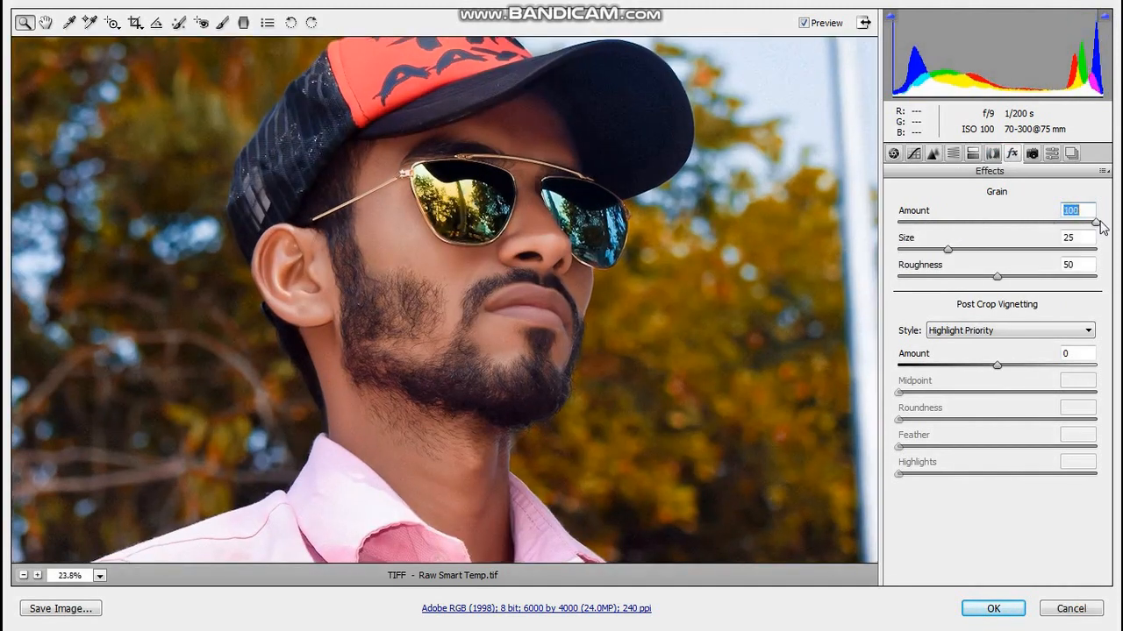
{"action": "left_click_drag", "start_coordinate": [1013, 222], "coordinate": [914, 227]}
{"action": "left_click", "coordinate": [99, 576]}
{"action": "left_click", "coordinate": [113, 547]}
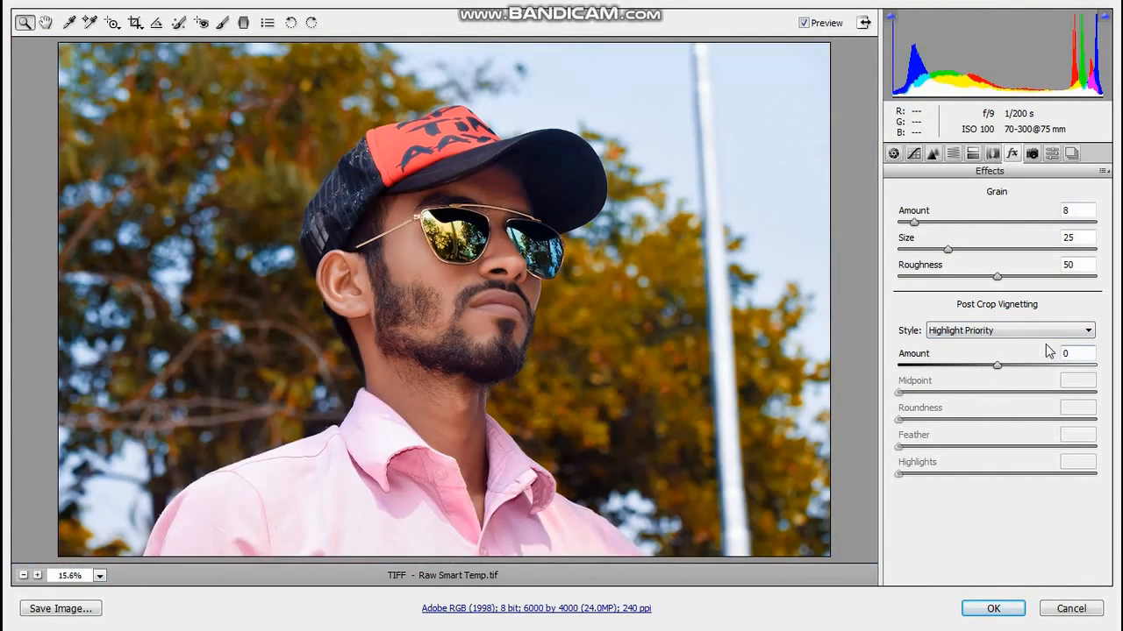
Darken the photo's edges with Post Crop Vignetting Amount -100 and Midpoint 31.
{"action": "left_click_drag", "start_coordinate": [997, 365], "coordinate": [900, 373]}
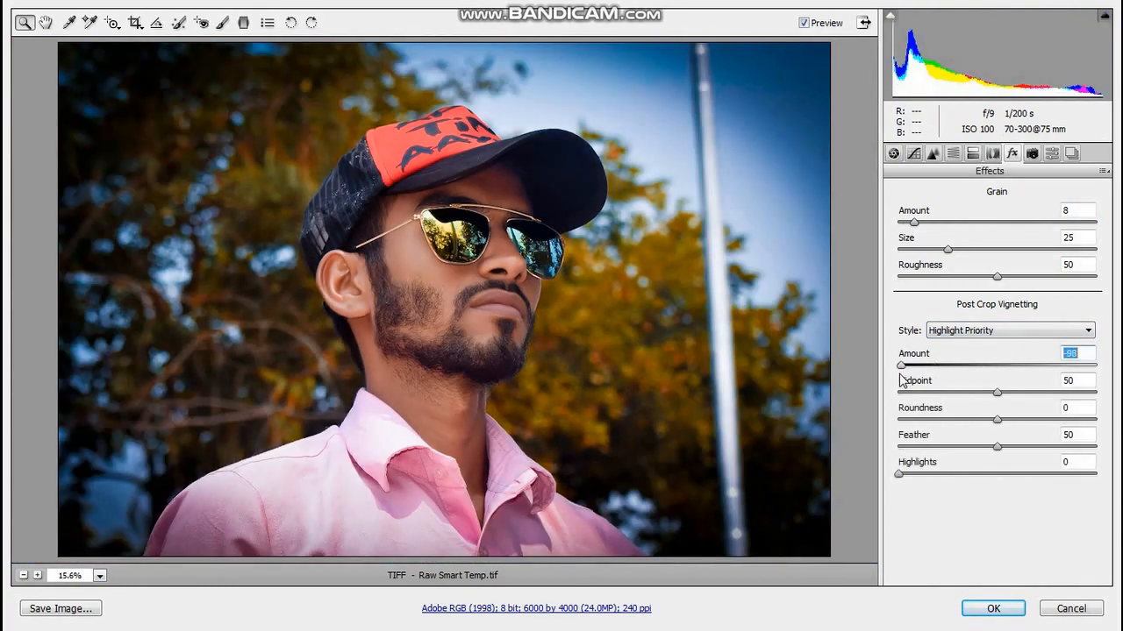
{"action": "double_click", "coordinate": [898, 366]}
{"action": "left_click_drag", "start_coordinate": [967, 379], "coordinate": [895, 379]}
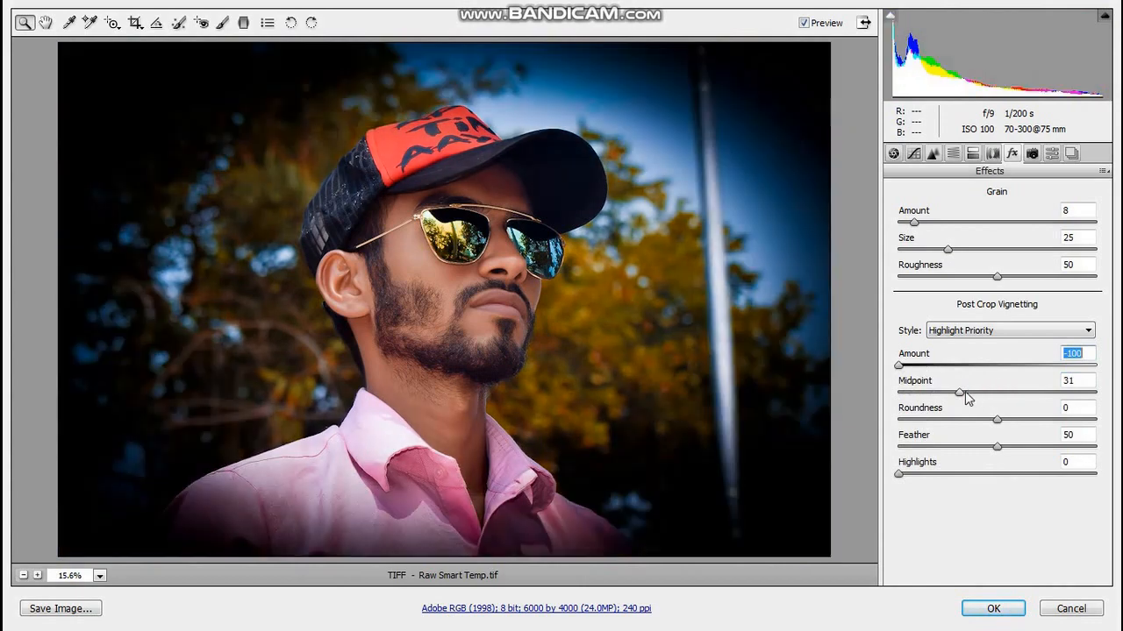
Soften the edge darkening by setting the Post Crop Vignetting Amount to -37 and Midpoint to 29.
{"action": "mouse_move", "coordinate": [965, 394]}
{"action": "left_mouse_down"}
{"action": "mouse_move", "coordinate": [903, 394]}
{"action": "mouse_move", "coordinate": [953, 405]}
{"action": "left_mouse_up"}
{"action": "left_click_drag", "start_coordinate": [936, 367], "coordinate": [1007, 375]}
{"action": "key", "text": "ctrl+z"}
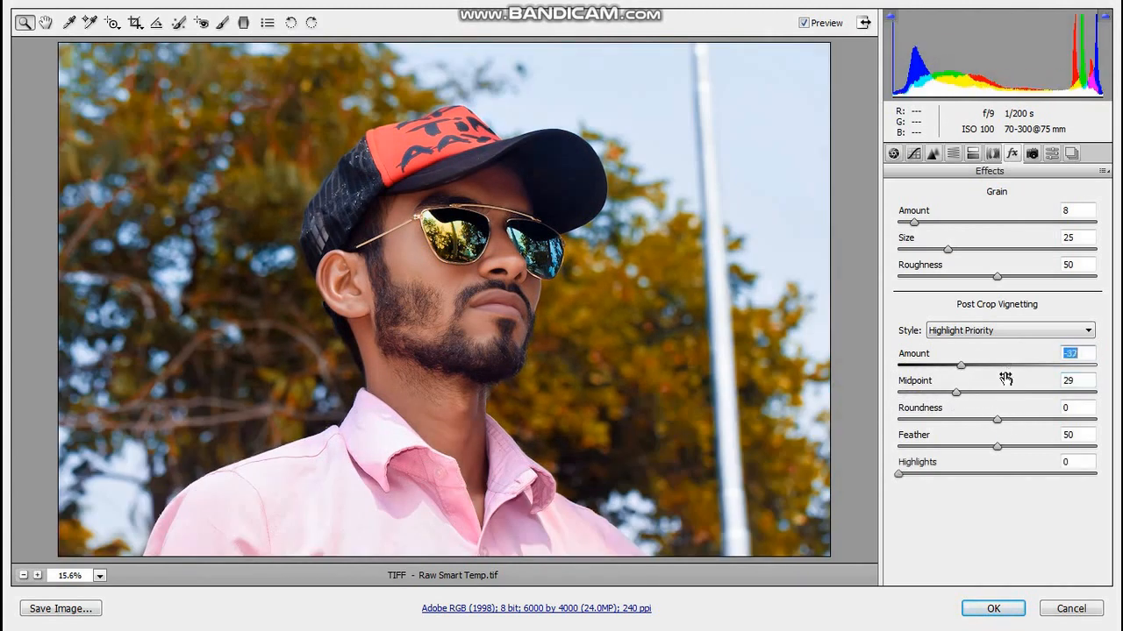
In the camera calibration settings, set the Blue Primary Hue to -3 and return its Saturation to 0 after trying lower values.
{"action": "left_click", "coordinate": [1032, 154]}
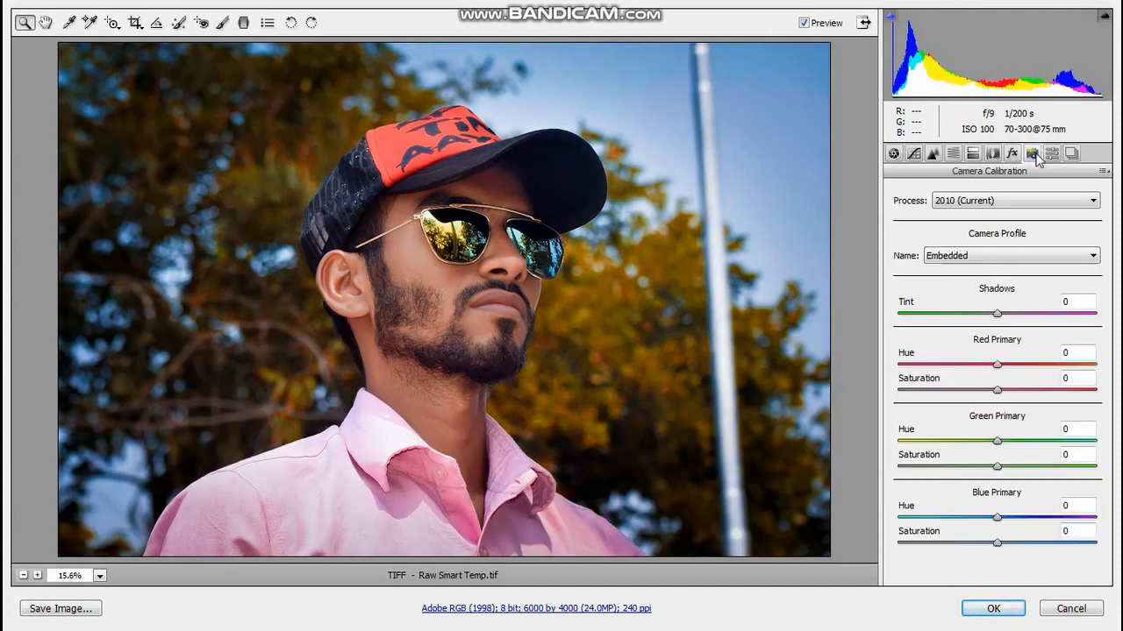
{"action": "left_click_drag", "start_coordinate": [997, 517], "coordinate": [974, 544]}
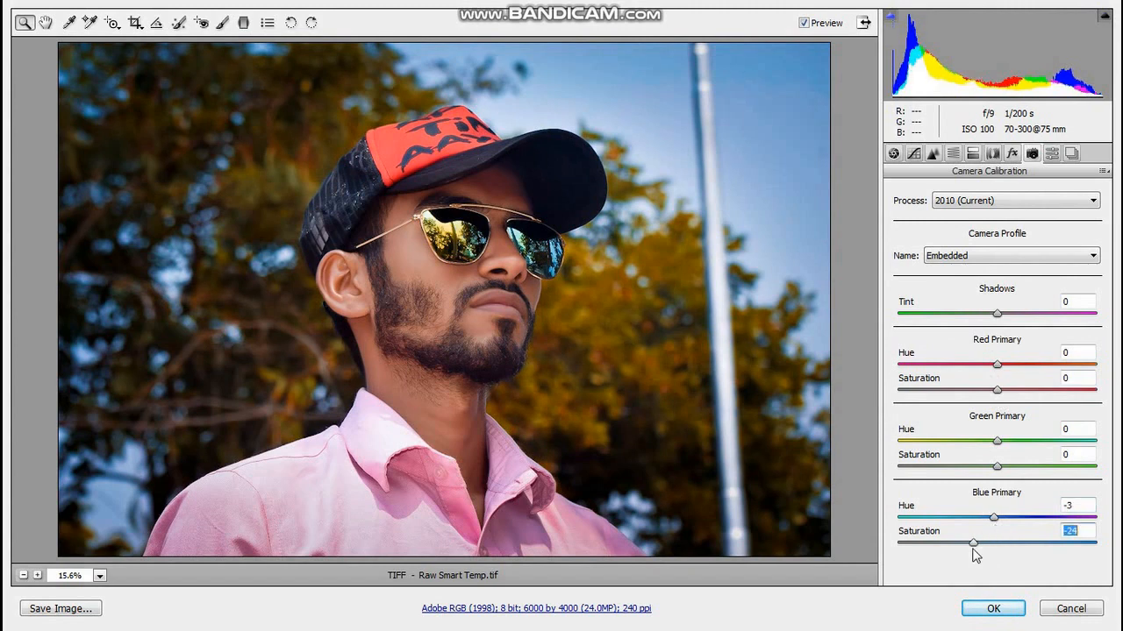
{"action": "type", "text": "0"}
{"action": "key", "text": "Return"}
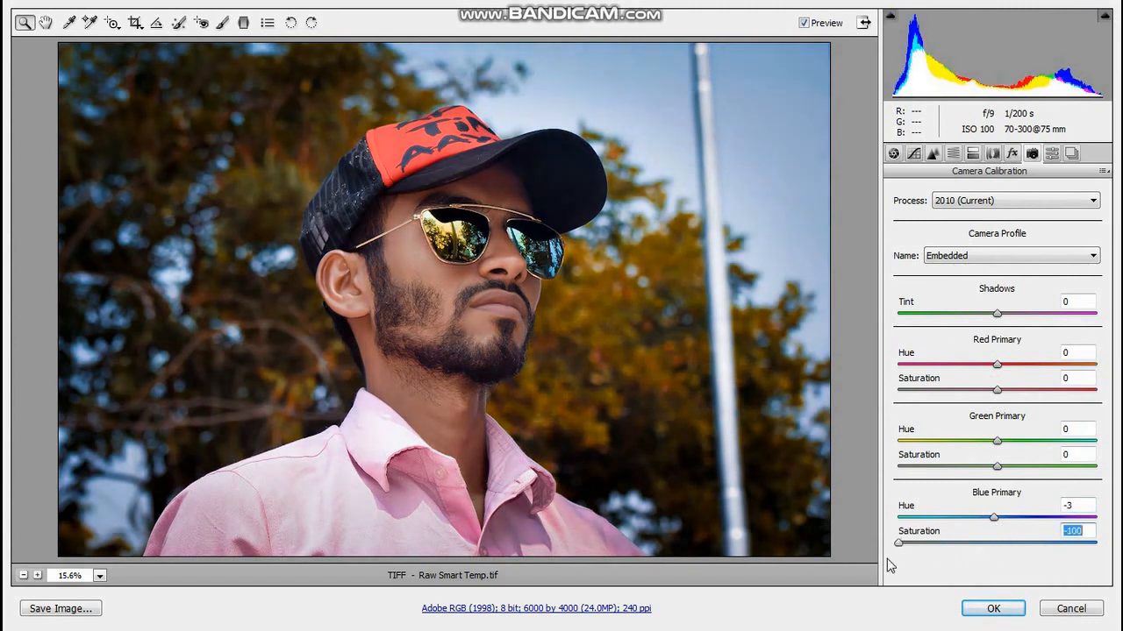
Set the Red Primary to Hue +5 and Saturation -3, and the Green Primary to Hue -7 and Saturation -3.
{"action": "mouse_move", "coordinate": [996, 390]}
{"action": "left_mouse_down"}
{"action": "mouse_move", "coordinate": [1010, 390]}
{"action": "mouse_move", "coordinate": [954, 367]}
{"action": "mouse_move", "coordinate": [1019, 365]}
{"action": "mouse_move", "coordinate": [997, 370]}
{"action": "mouse_move", "coordinate": [993, 392]}
{"action": "left_mouse_up"}
{"action": "type", "text": "0"}
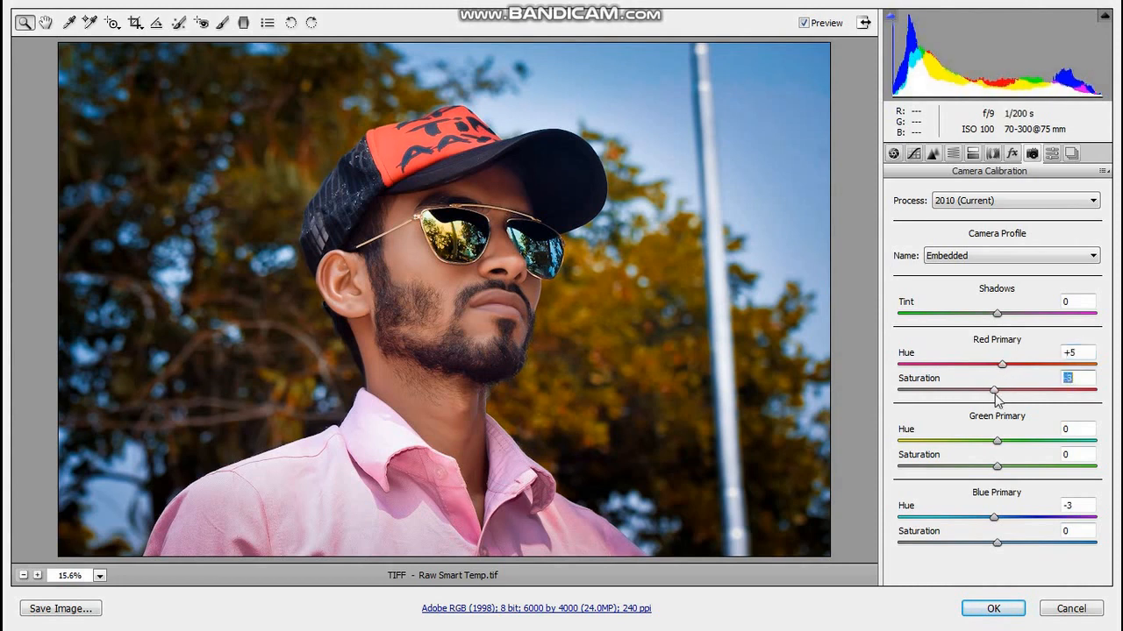
{"action": "mouse_move", "coordinate": [999, 441]}
{"action": "left_mouse_down"}
{"action": "mouse_move", "coordinate": [1018, 441]}
{"action": "mouse_move", "coordinate": [940, 450]}
{"action": "mouse_move", "coordinate": [993, 449]}
{"action": "left_mouse_up"}
{"action": "key", "text": "ctrl+z"}
{"action": "key", "text": "ctrl+z"}
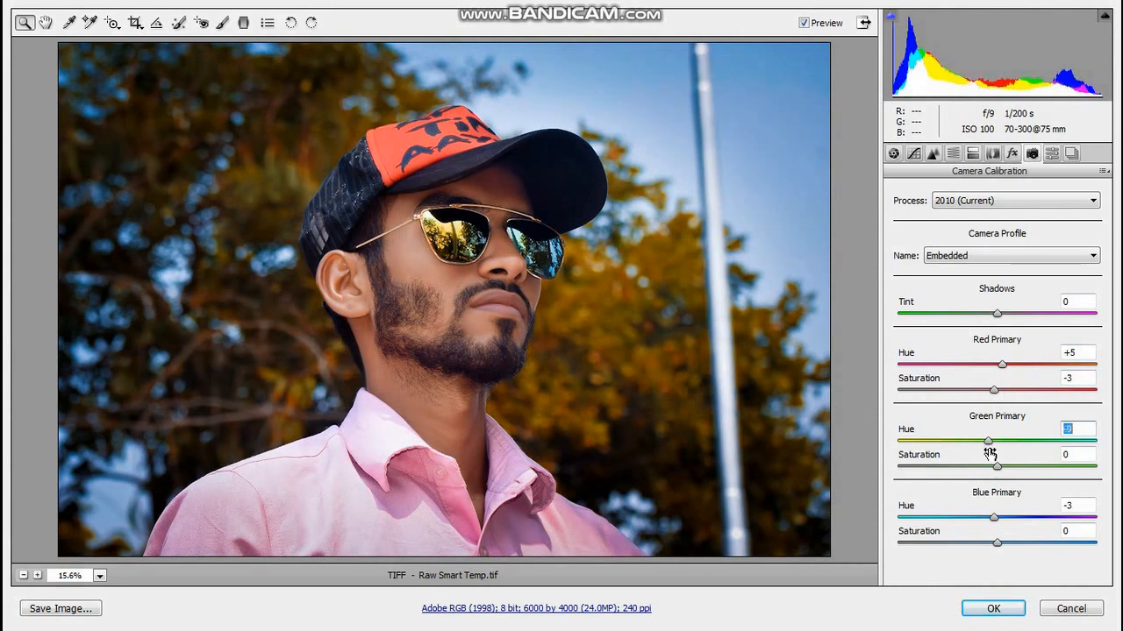
{"action": "left_click_drag", "start_coordinate": [996, 465], "coordinate": [993, 465]}
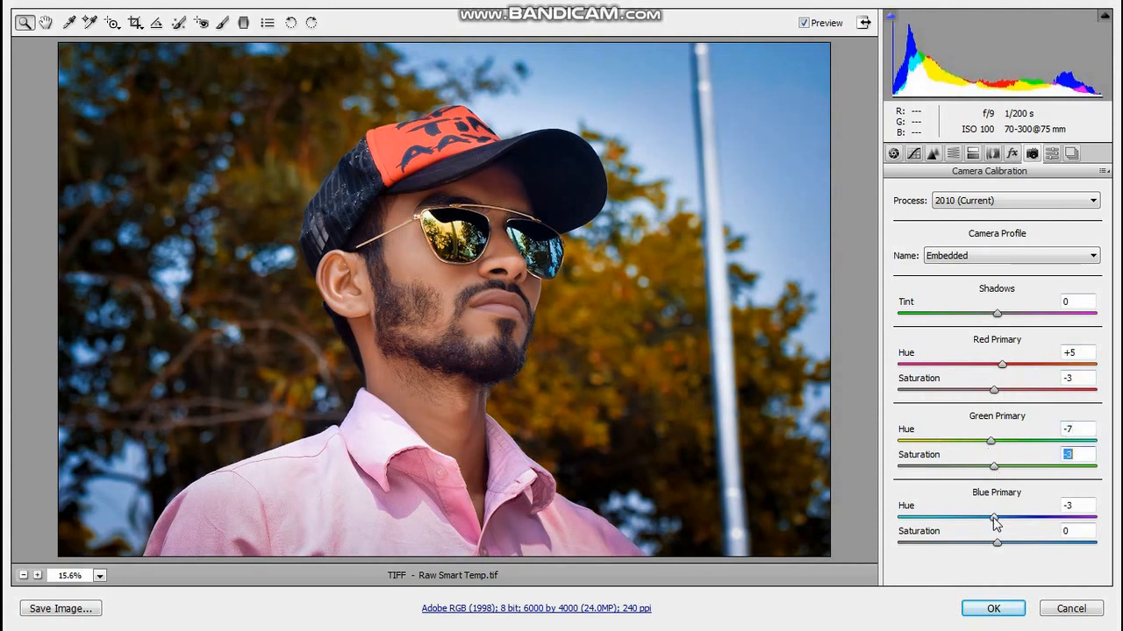
Try stronger Blue Primary shifts, then set its Hue to -2 and reset its Saturation to 0.
{"action": "left_click_drag", "start_coordinate": [994, 517], "coordinate": [981, 524]}
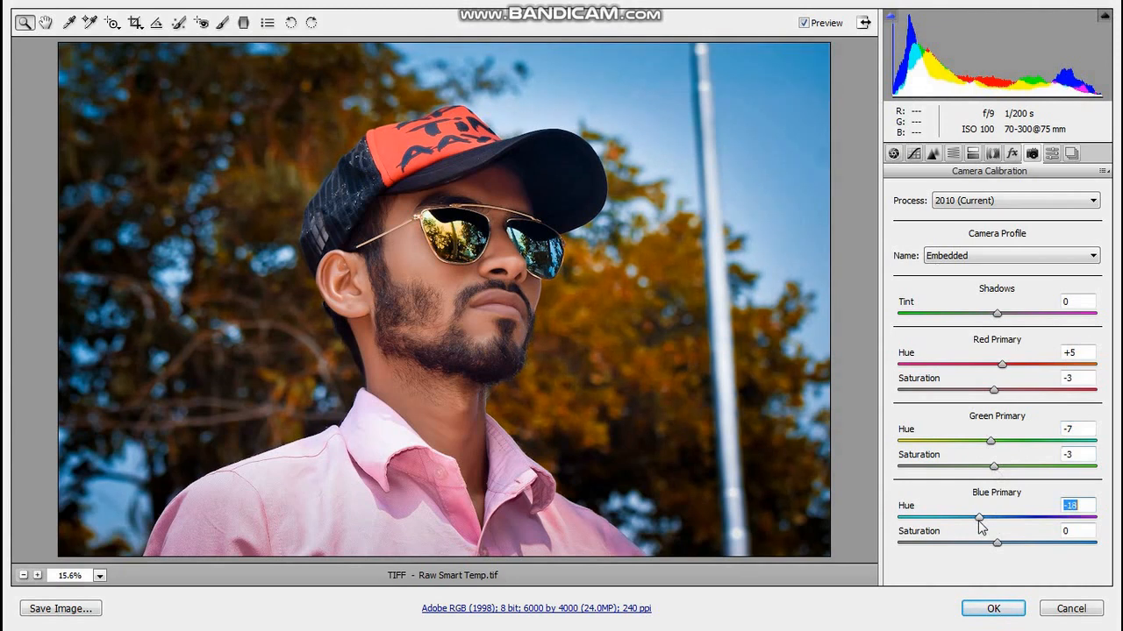
{"action": "key", "text": "ctrl+z"}
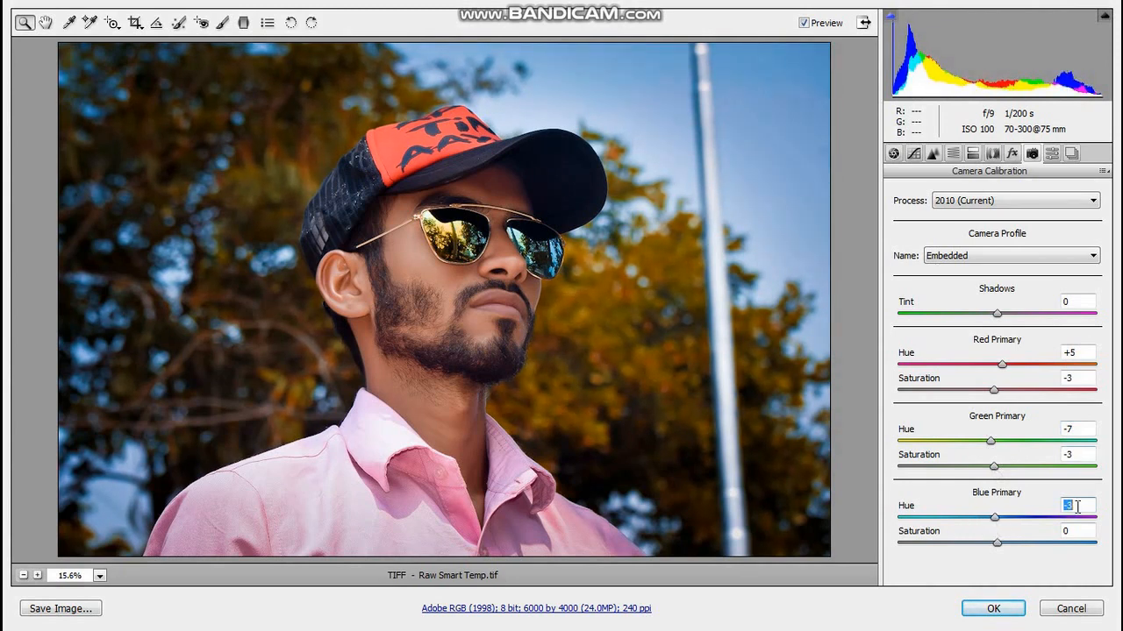
{"action": "type", "text": "-2"}
{"action": "left_click_drag", "start_coordinate": [989, 551], "coordinate": [963, 555]}
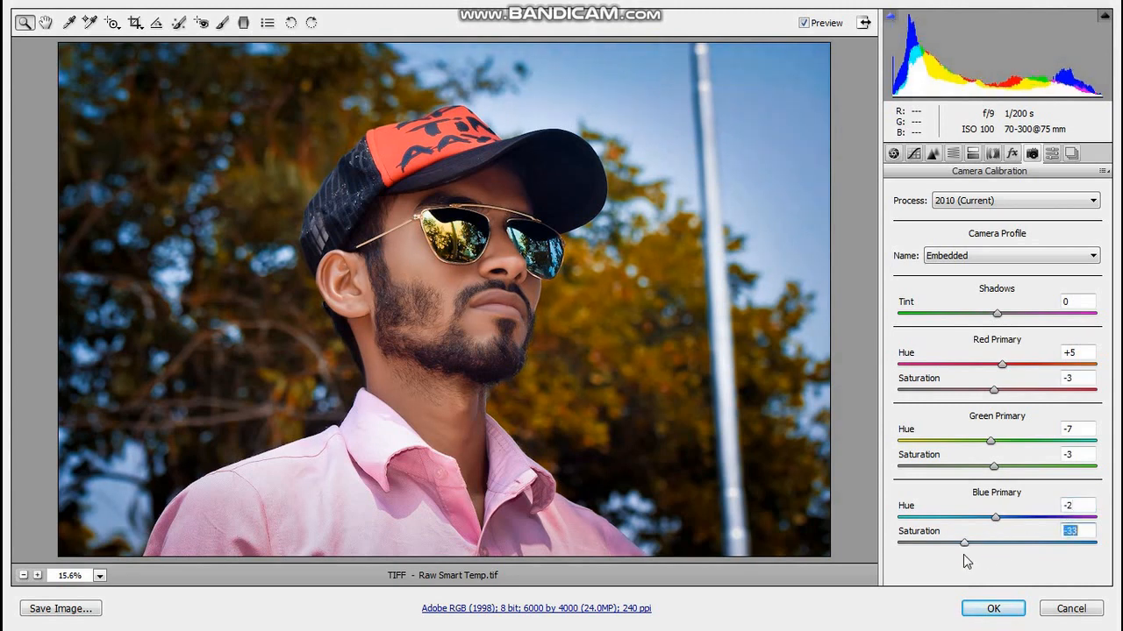
{"action": "type", "text": "0"}
Set the Red Primary Hue to -4, shift the Blue Primary Hue slightly further negative, and apply the Camera Raw adjustments.
{"action": "left_click_drag", "start_coordinate": [1002, 364], "coordinate": [987, 383]}
{"action": "type", "text": "0"}
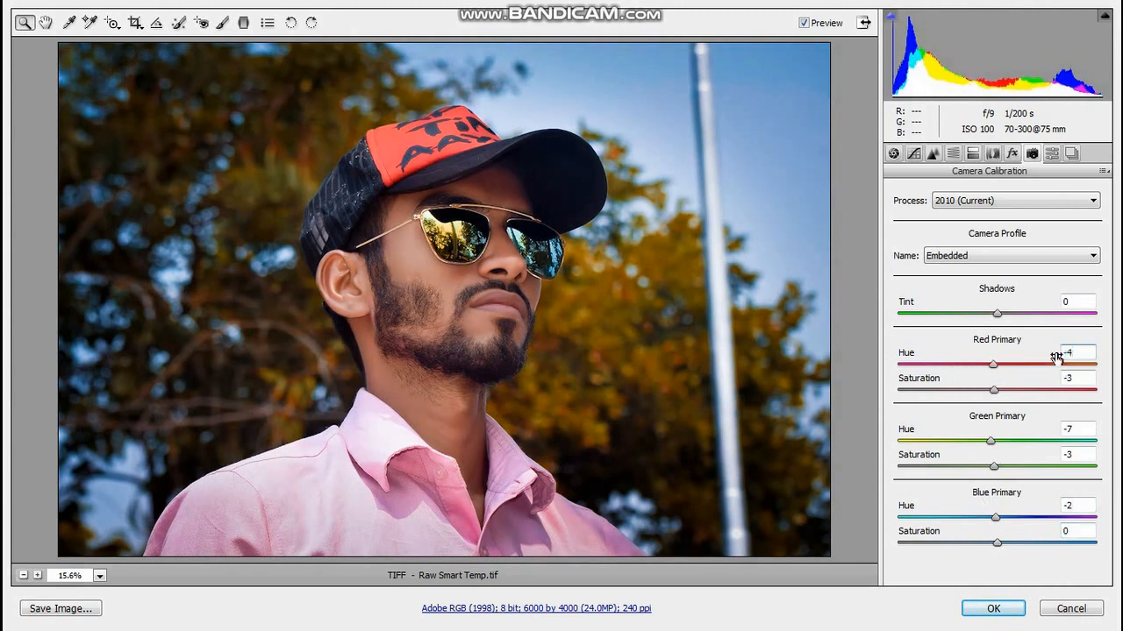
{"action": "mouse_move", "coordinate": [995, 518]}
{"action": "left_mouse_down"}
{"action": "mouse_move", "coordinate": [972, 528]}
{"action": "mouse_move", "coordinate": [991, 537]}
{"action": "left_mouse_up"}
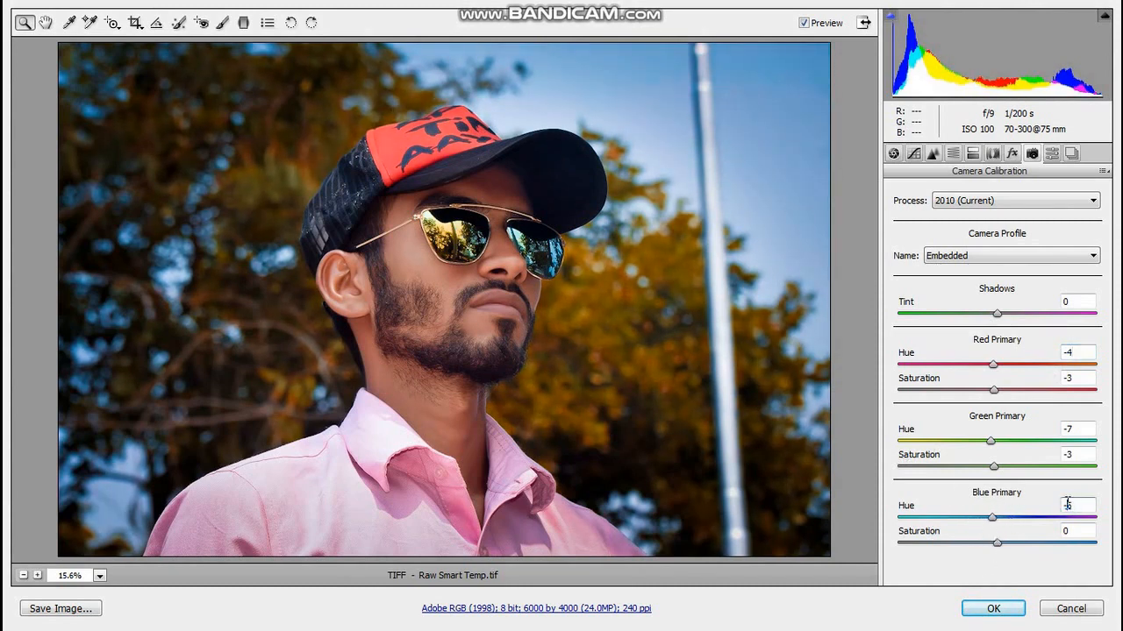
{"action": "left_click", "coordinate": [1007, 607]}
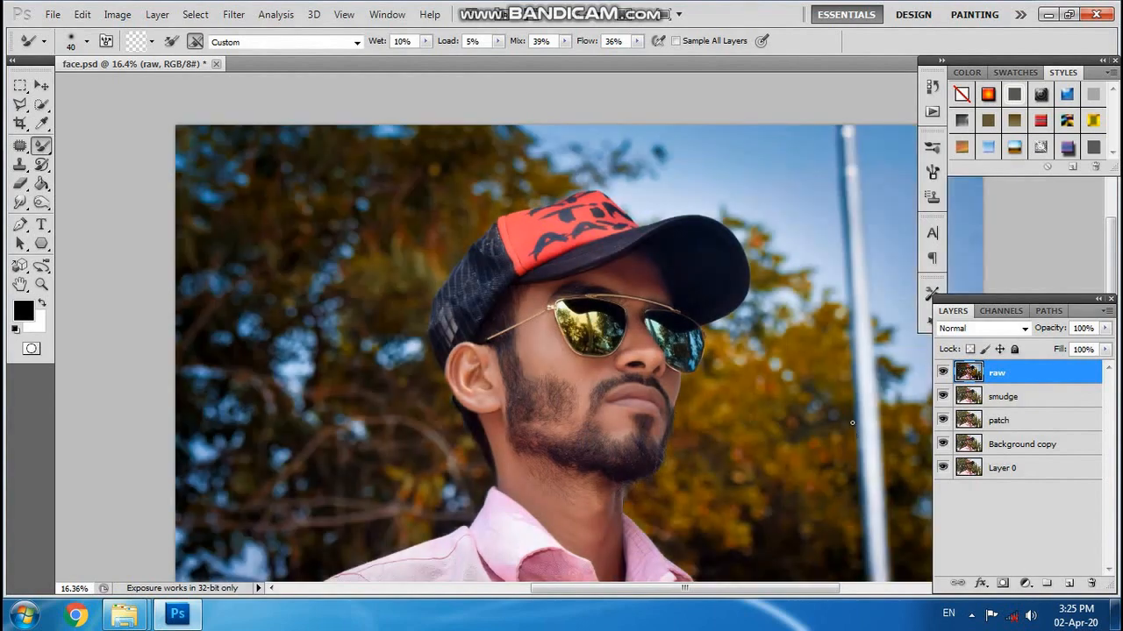
Compare the portrait before and after the Camera Raw edit by repeatedly hiding and showing the raw layer.
{"action": "scroll", "coordinate": [848, 360], "scroll_direction": "down", "scroll_amount": 2}
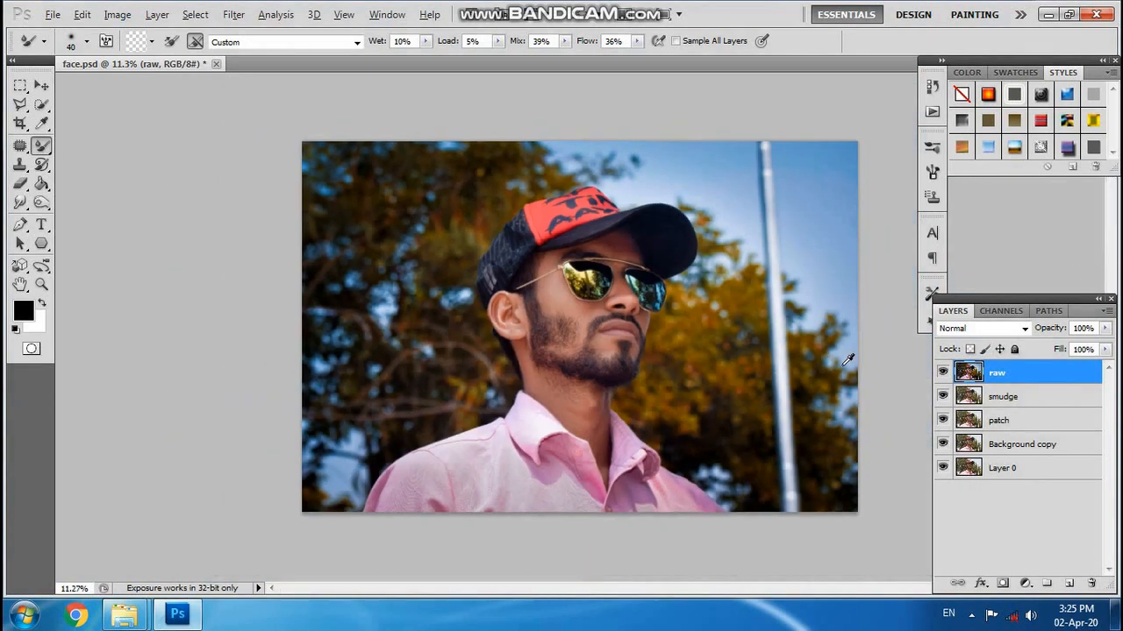
{"action": "scroll", "coordinate": [790, 353], "scroll_direction": "up", "scroll_amount": 2}
{"action": "left_click", "coordinate": [942, 373]}
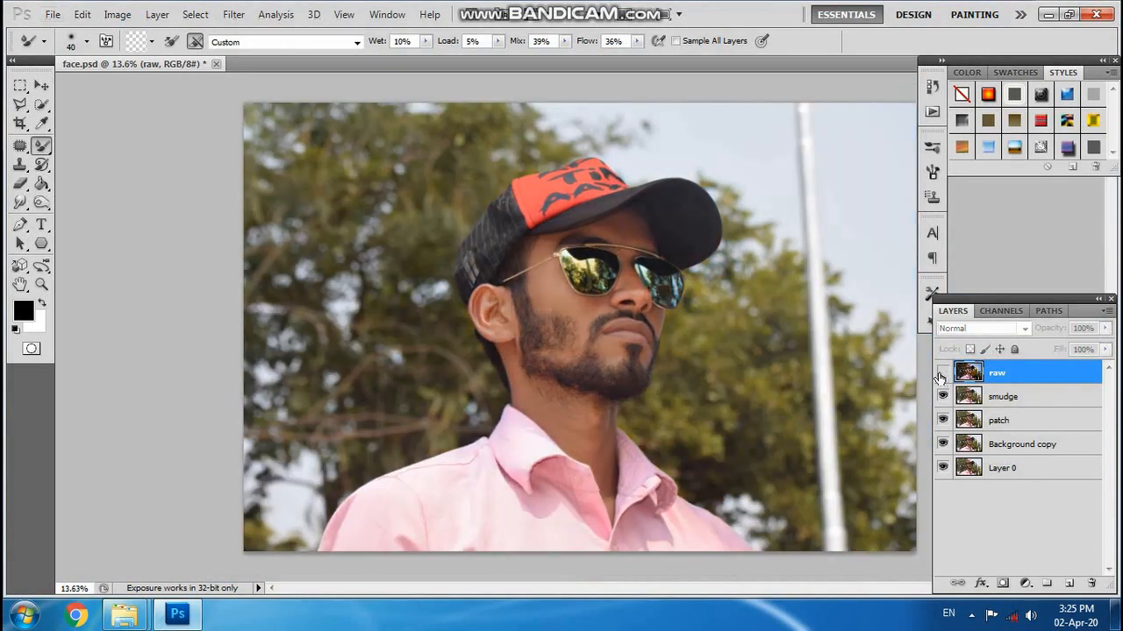
{"action": "left_click", "coordinate": [941, 375]}
{"action": "left_click", "coordinate": [941, 374]}
{"action": "left_click", "coordinate": [941, 374]}
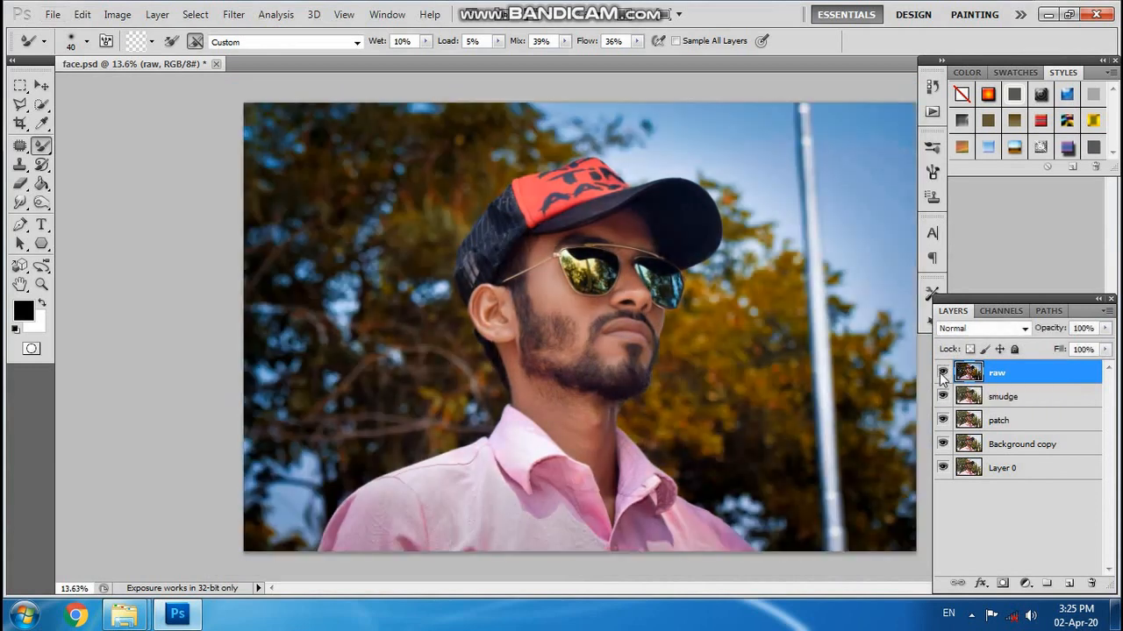
{"action": "left_click", "coordinate": [941, 375]}
{"action": "left_click", "coordinate": [941, 375]}
{"action": "scroll", "coordinate": [824, 352], "scroll_direction": "down", "scroll_amount": 1}
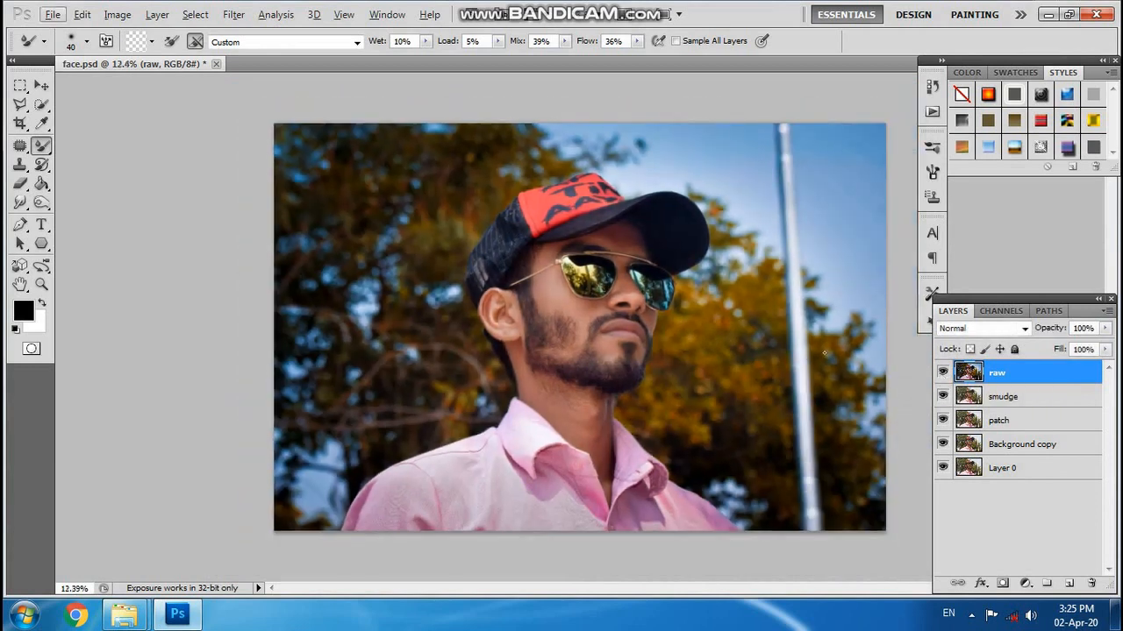
Save a JPEG copy of the retouched portrait as face.jpg in the edits folder.
{"action": "left_click", "coordinate": [53, 15]}
{"action": "left_click", "coordinate": [75, 253]}
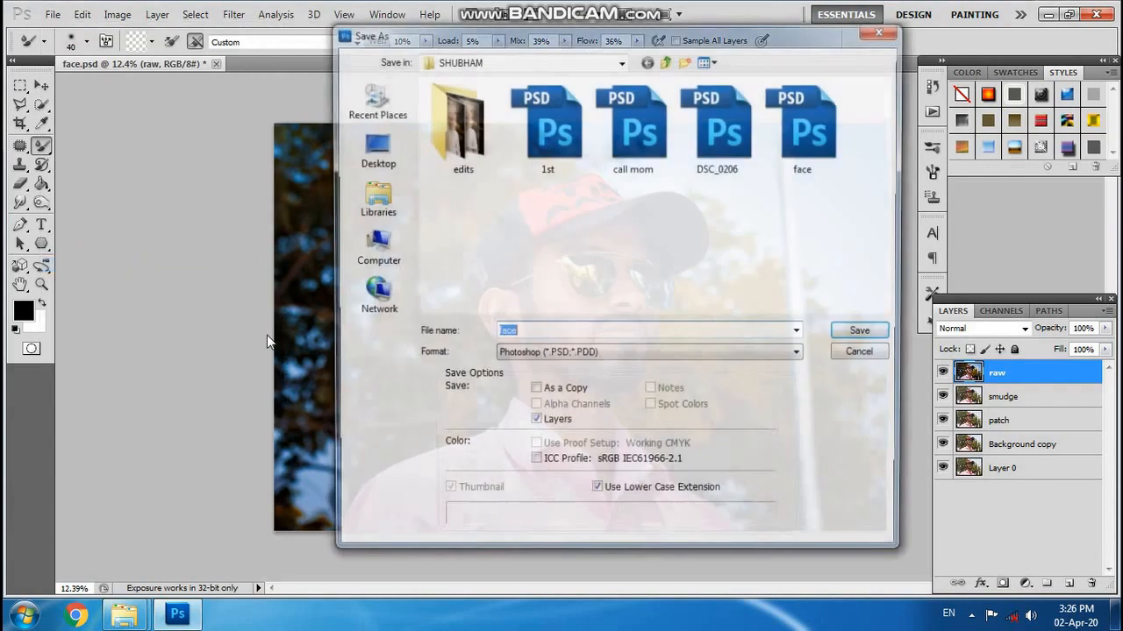
{"action": "left_click", "coordinate": [562, 355]}
{"action": "left_click", "coordinate": [649, 469]}
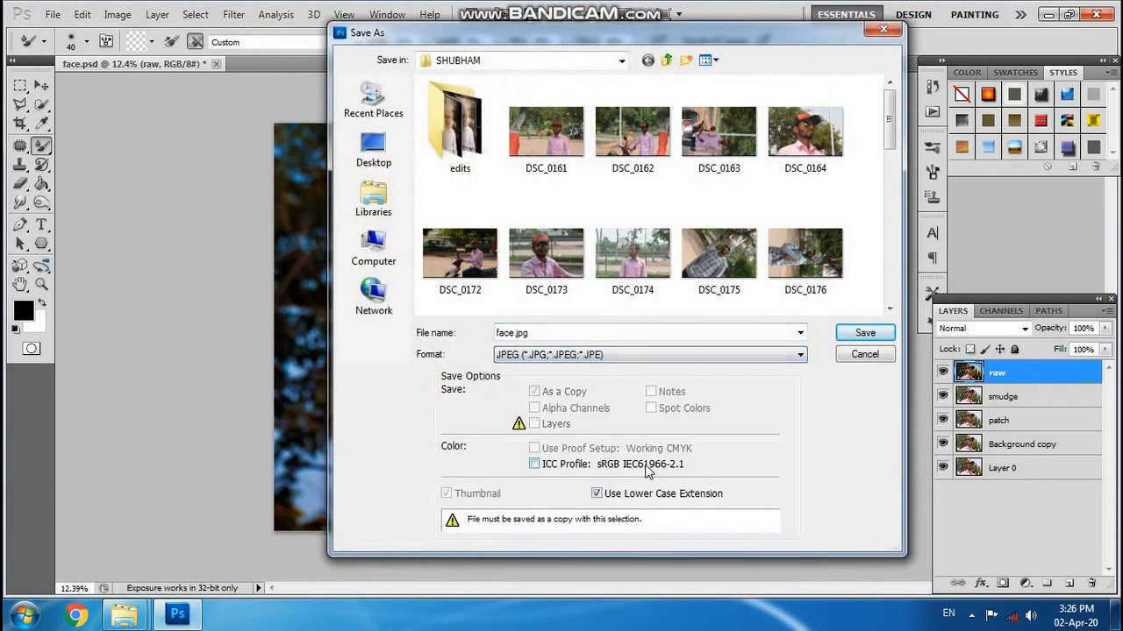
{"action": "double_click", "coordinate": [456, 132]}
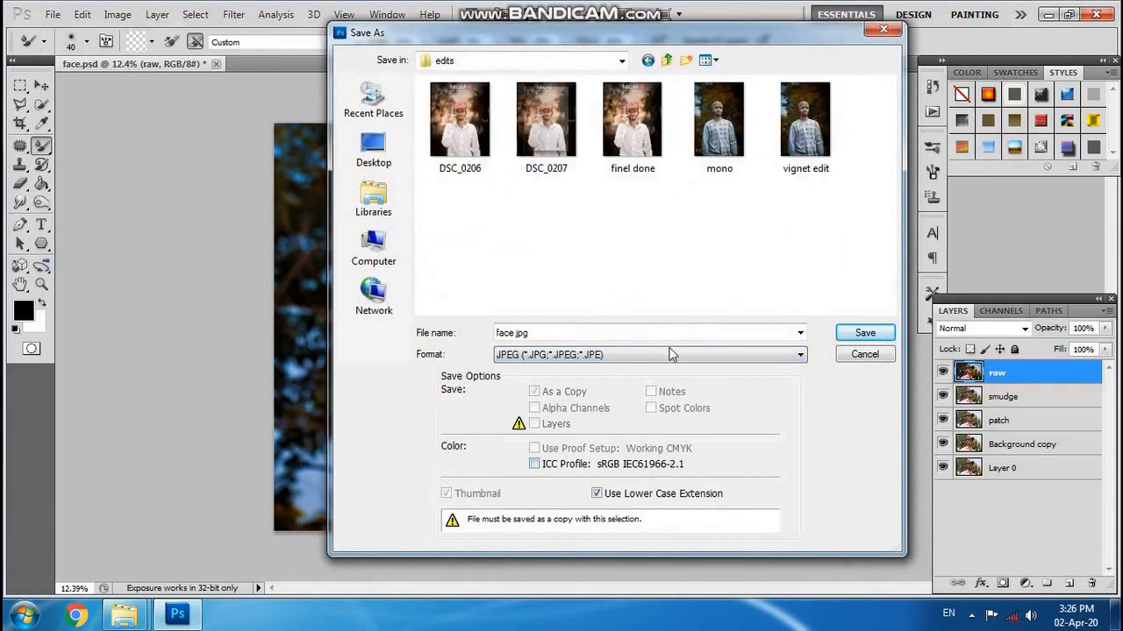
{"action": "left_click", "coordinate": [865, 332]}
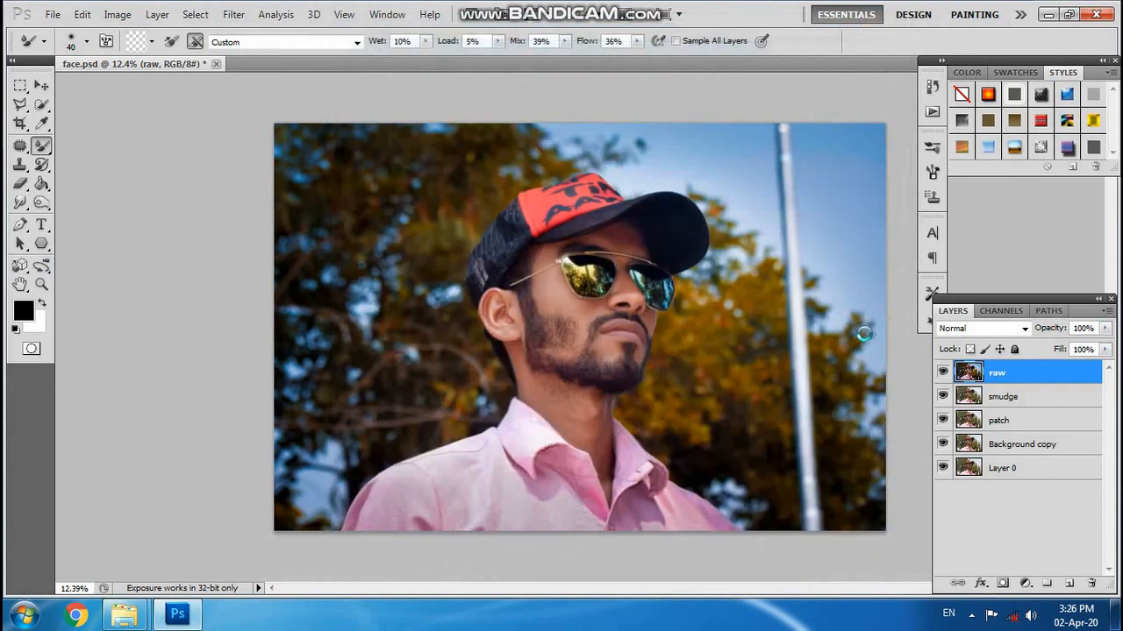